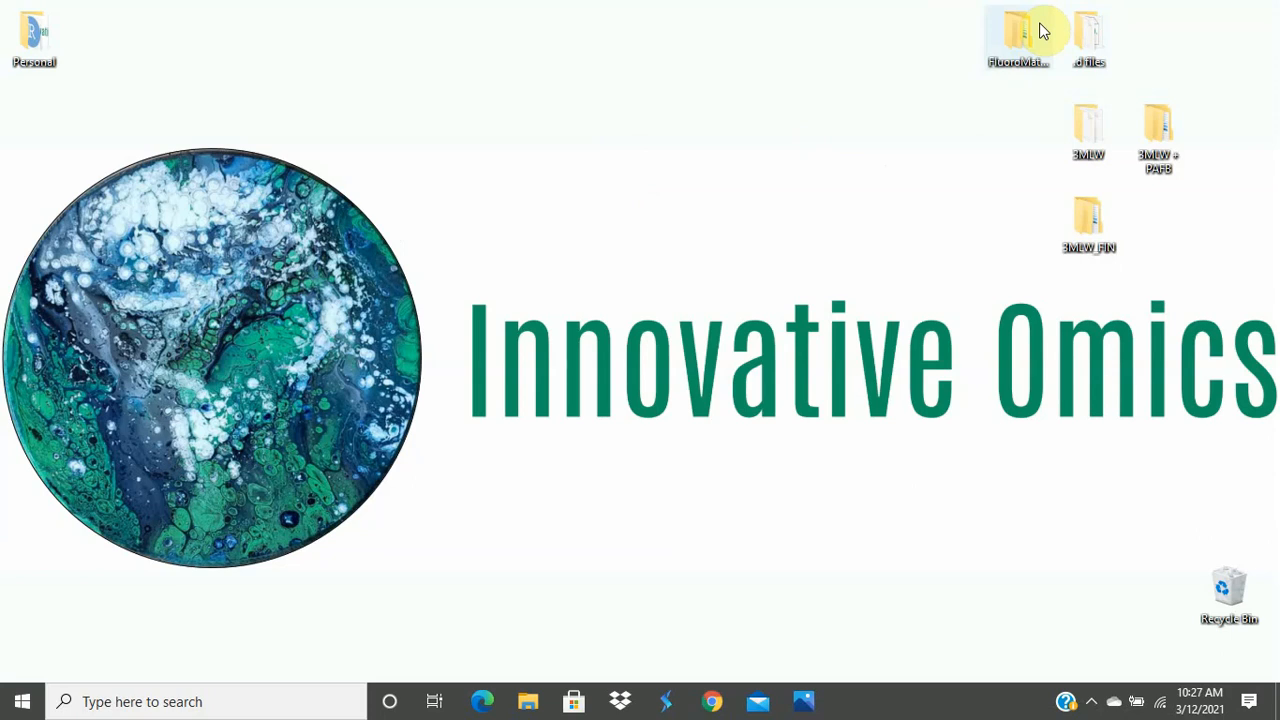
- Open FluoroMatch_Manual.docx from the FluoroMatch_Modular folder inside the desktop's FluoroMatch-2.4 folder
double_click(1040, 32)
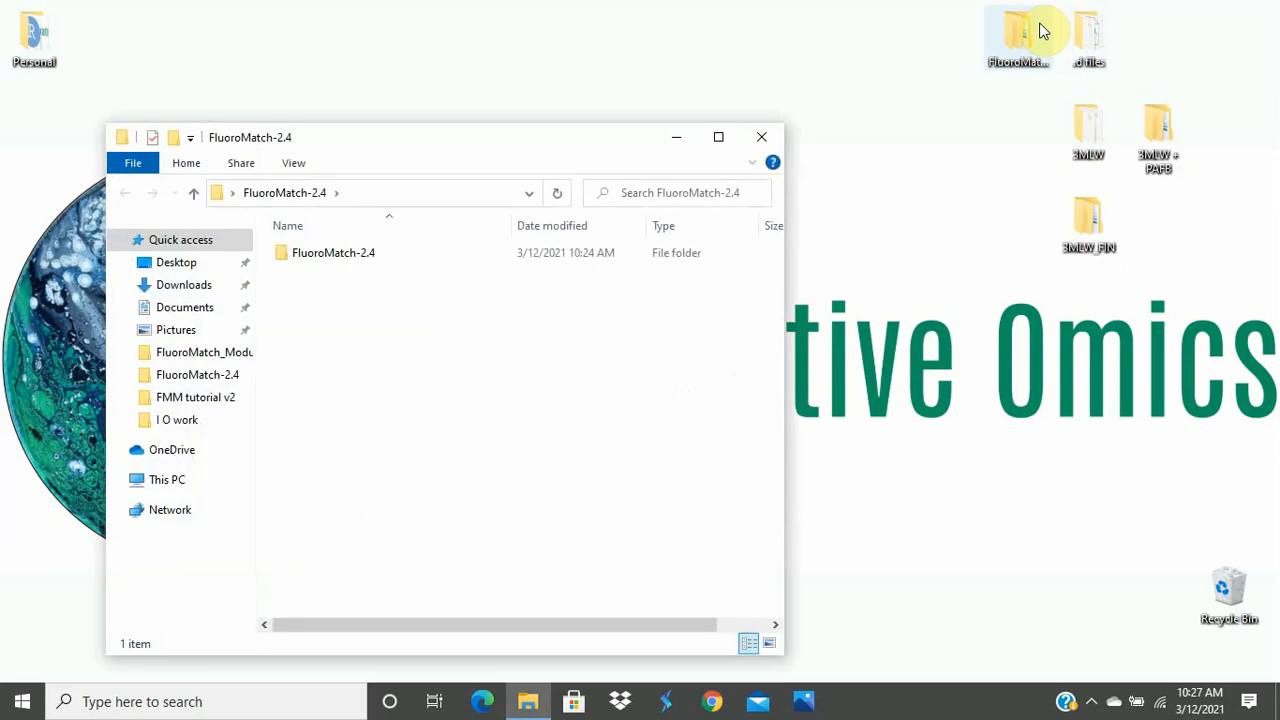
double_click(387, 258)
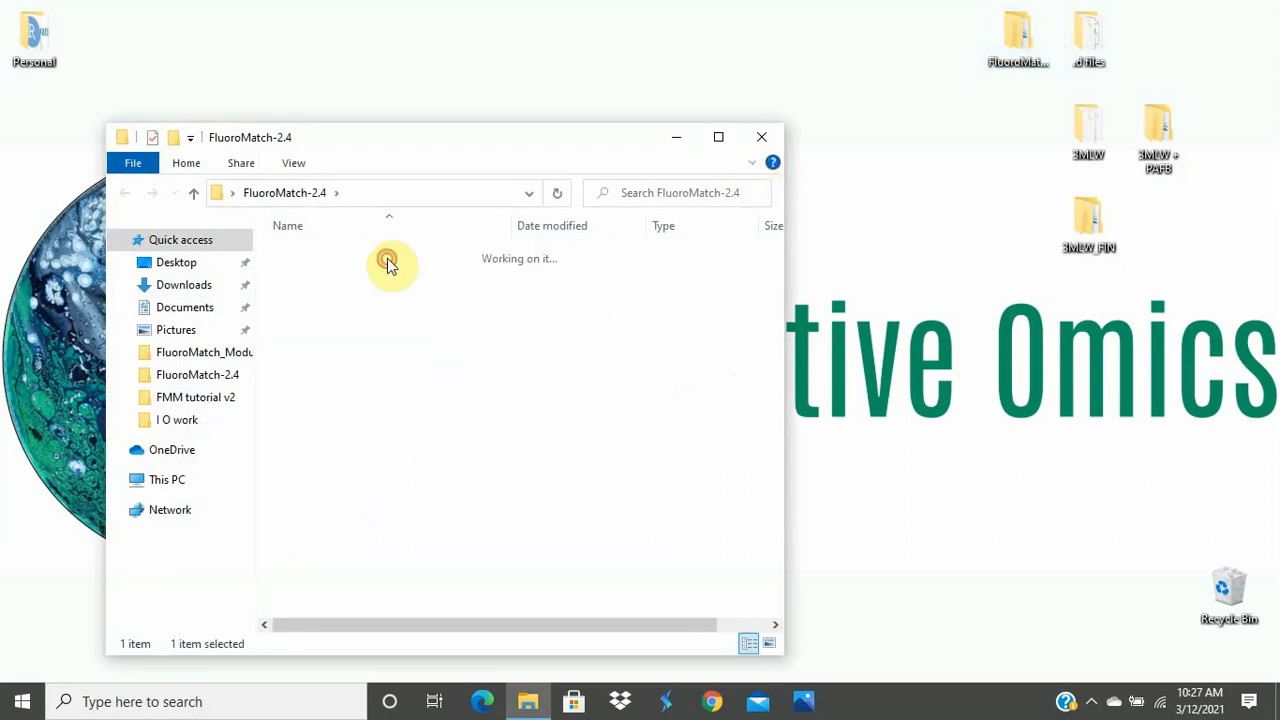
double_click(393, 294)
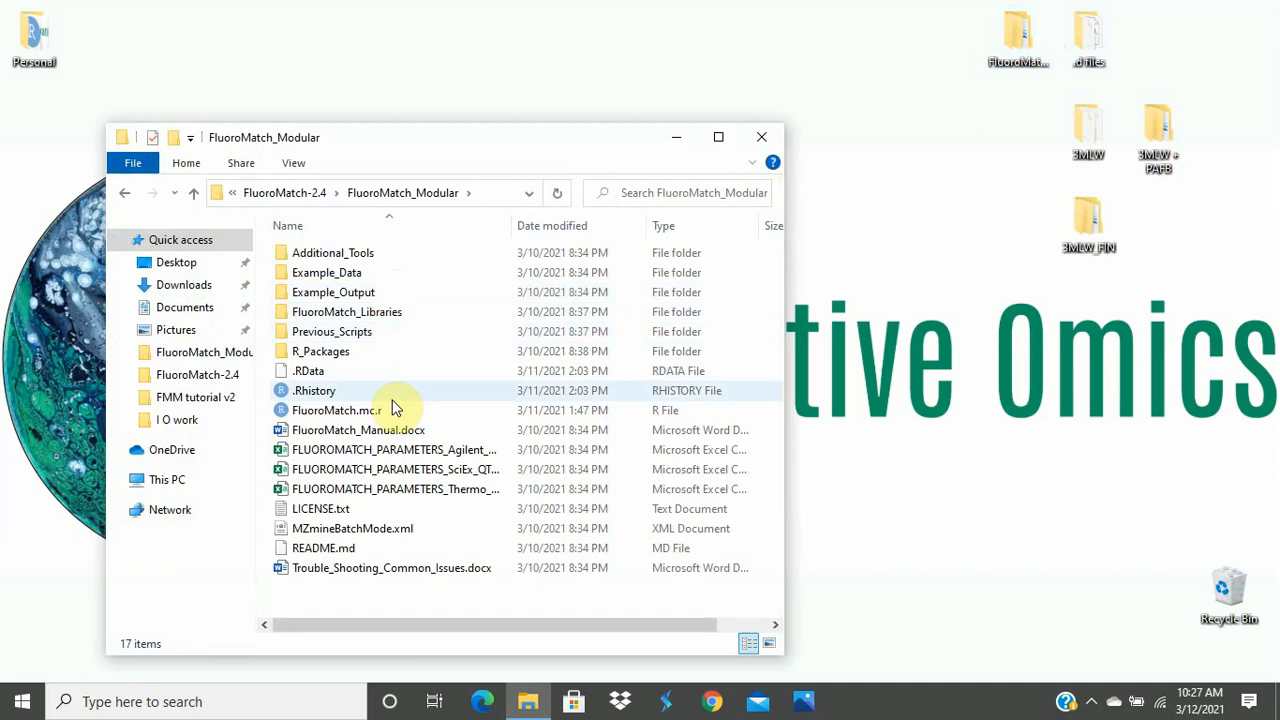
double_click(398, 432)
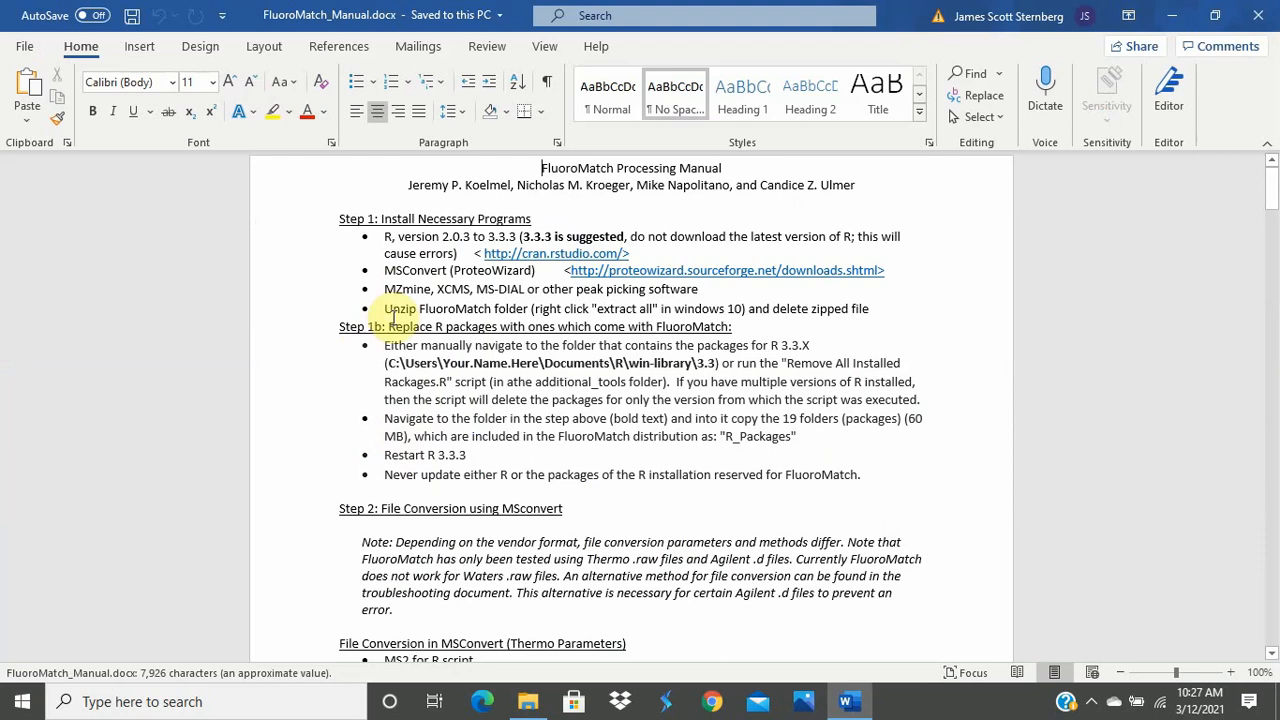
- Follow the manual's MSConvert (ProteoWizard) link to the download page and accept the license agreements for the Windows 64-bit installer
ctrl+click(605, 273)
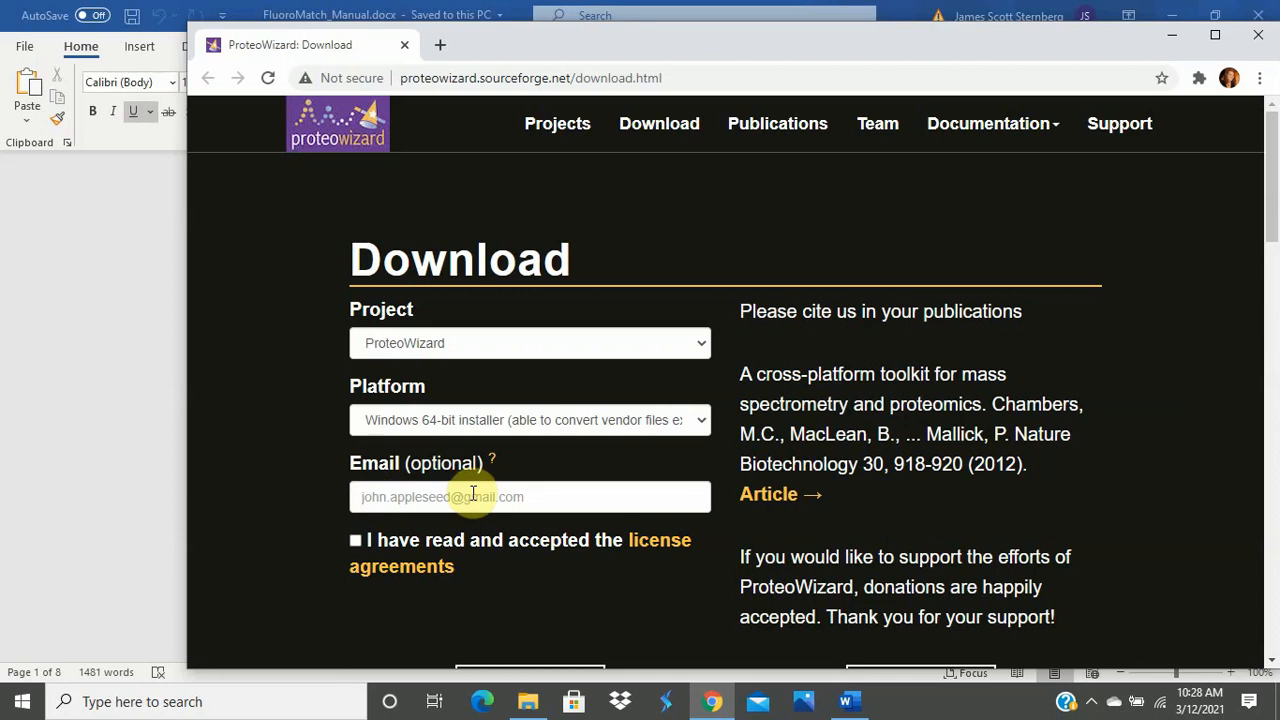
click(356, 540)
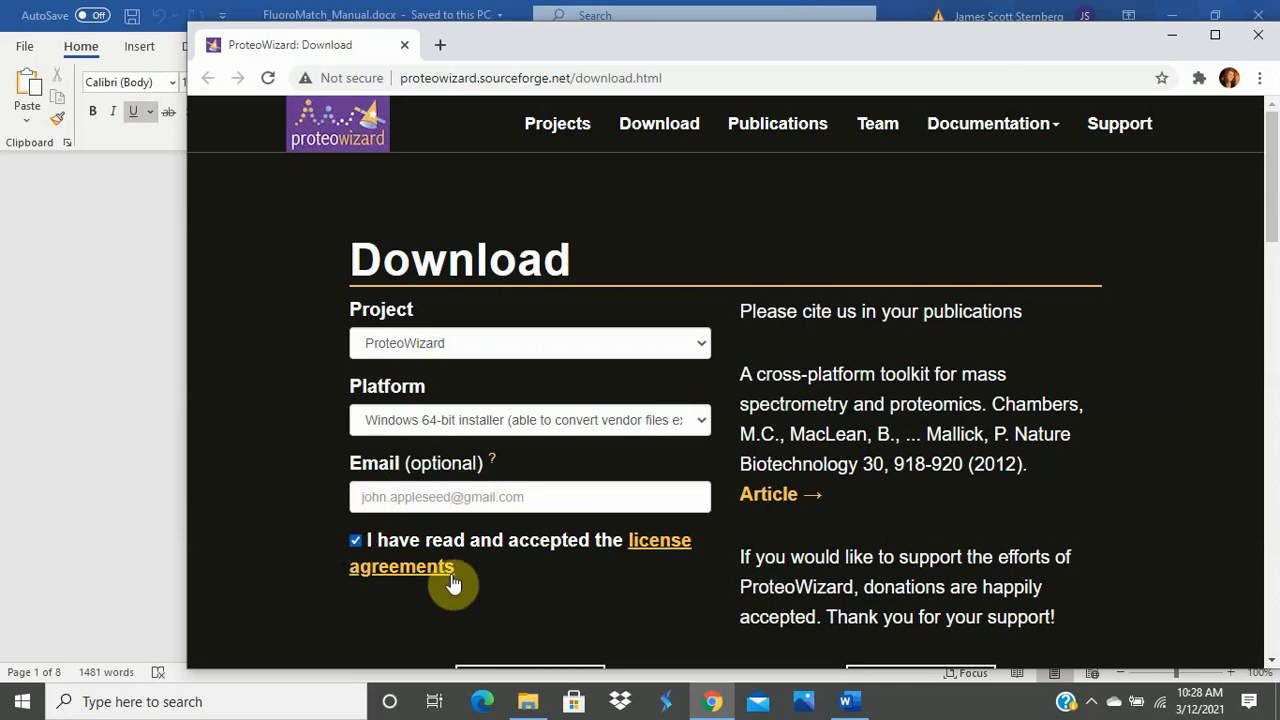
scroll(456, 572, down, 1)
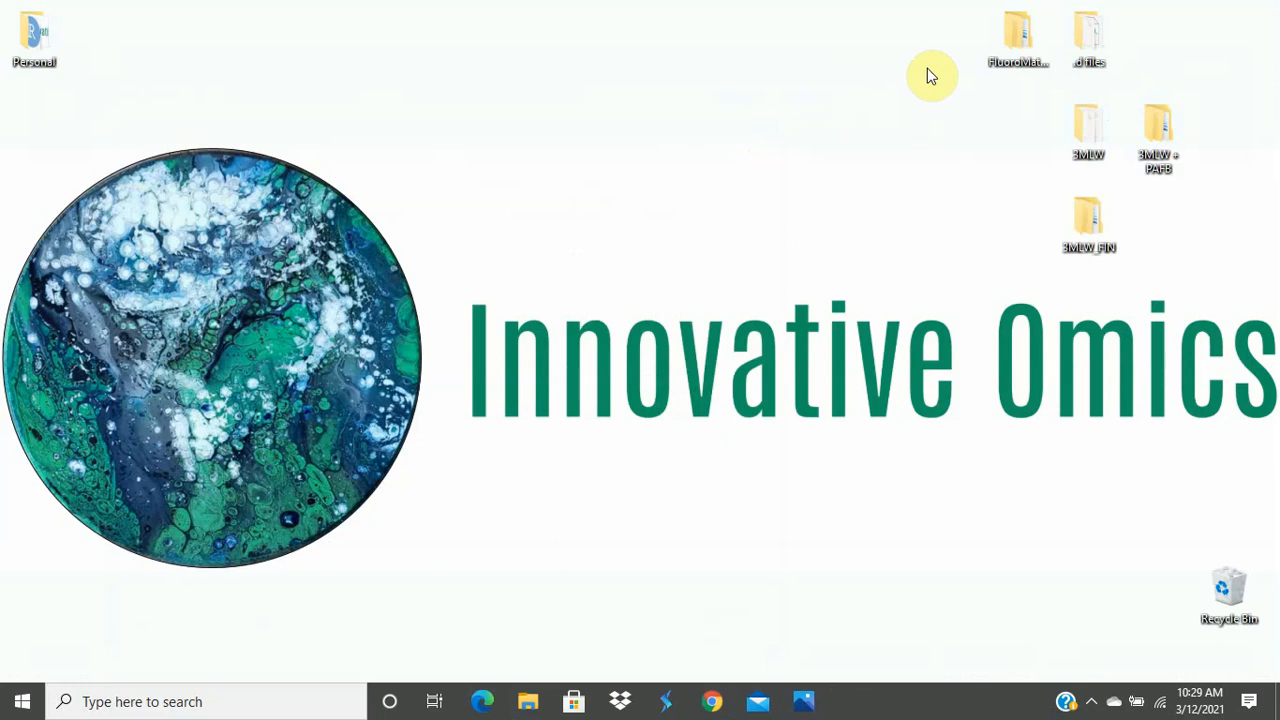
- Launch MSConvertGUI.exe from the msconvert64 folder in FluoroMatch-2.4's Background_Files_FluoroMatch_Flow, FluoroMatch_Flow
double_click(1016, 47)
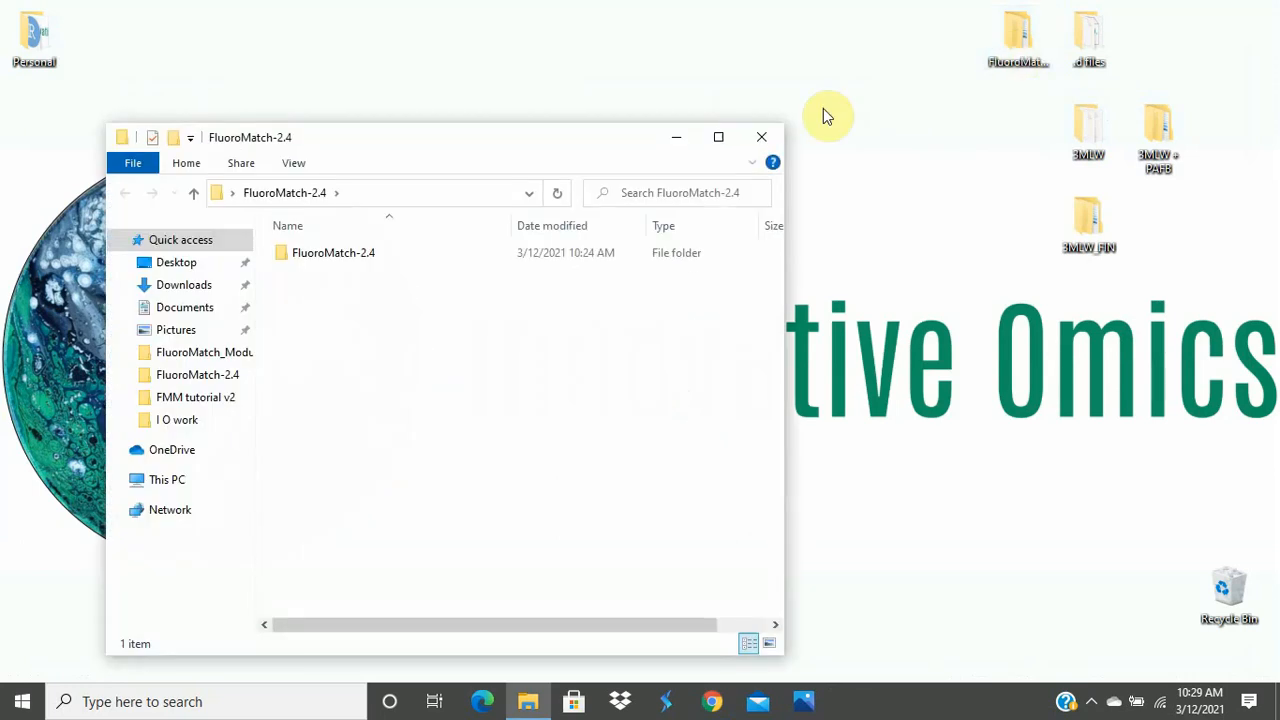
click(425, 262)
double_click(425, 262)
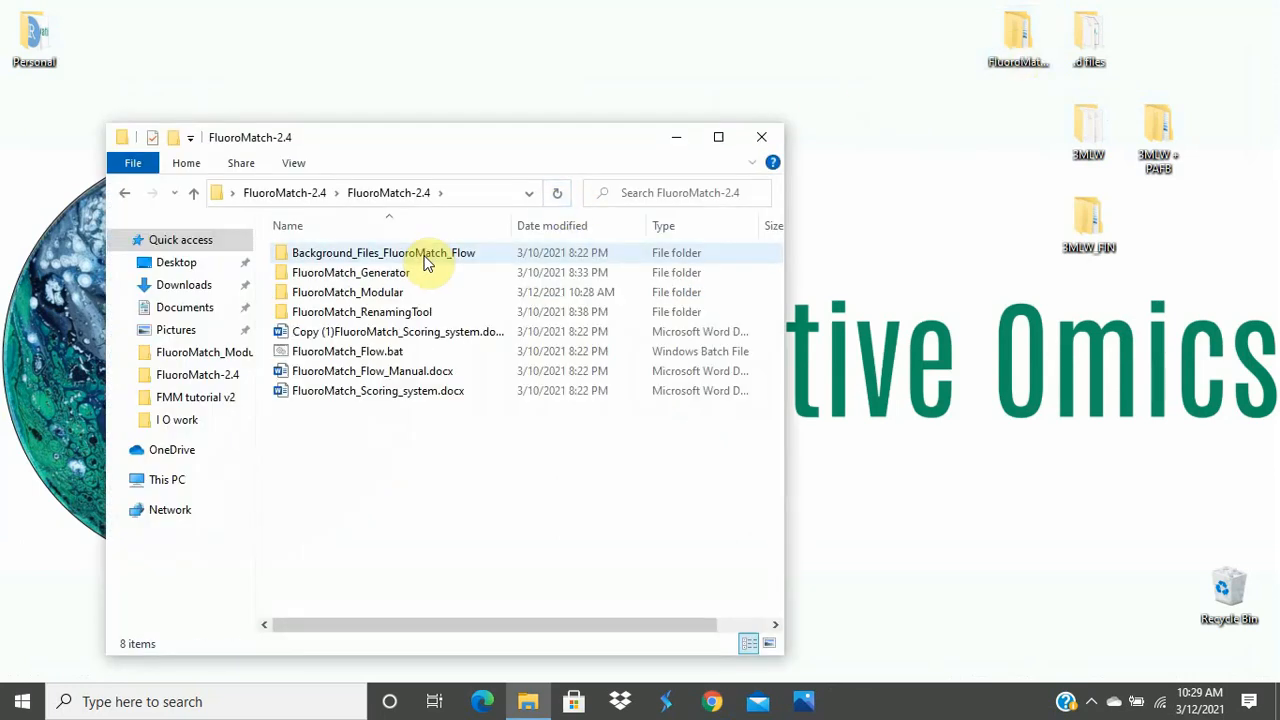
double_click(425, 262)
double_click(421, 255)
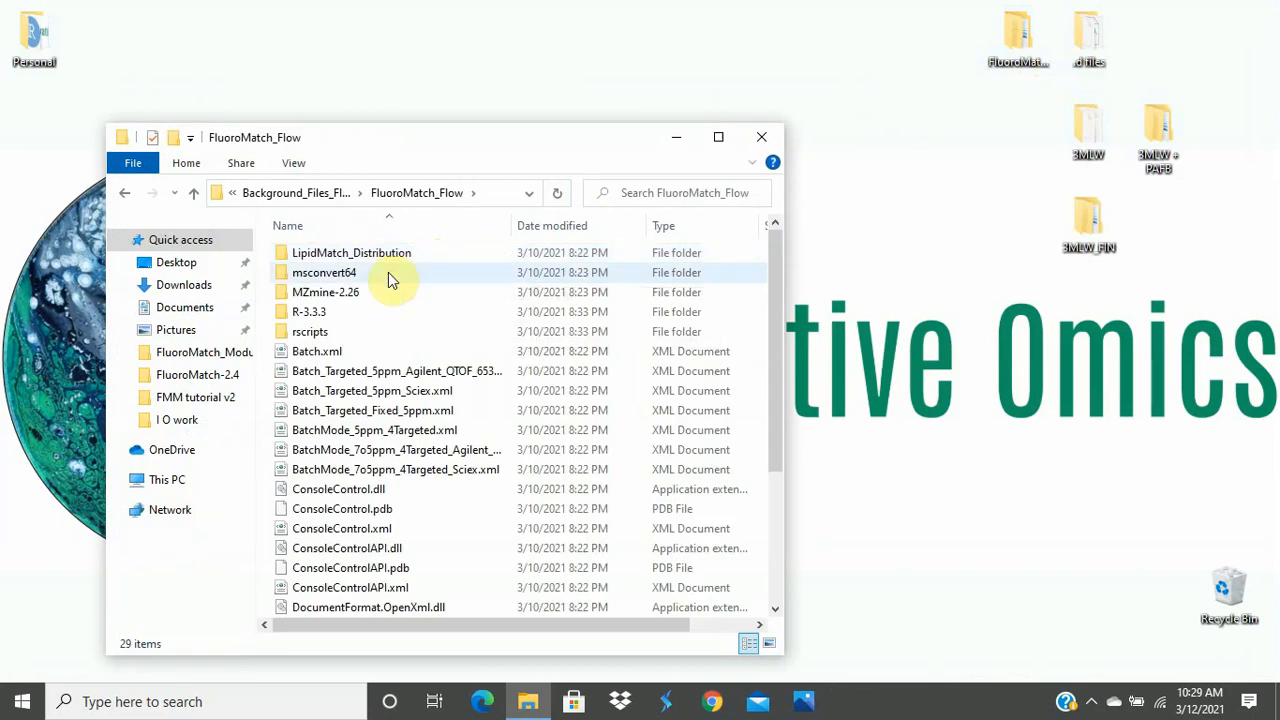
double_click(388, 272)
scroll(403, 334, down, 3)
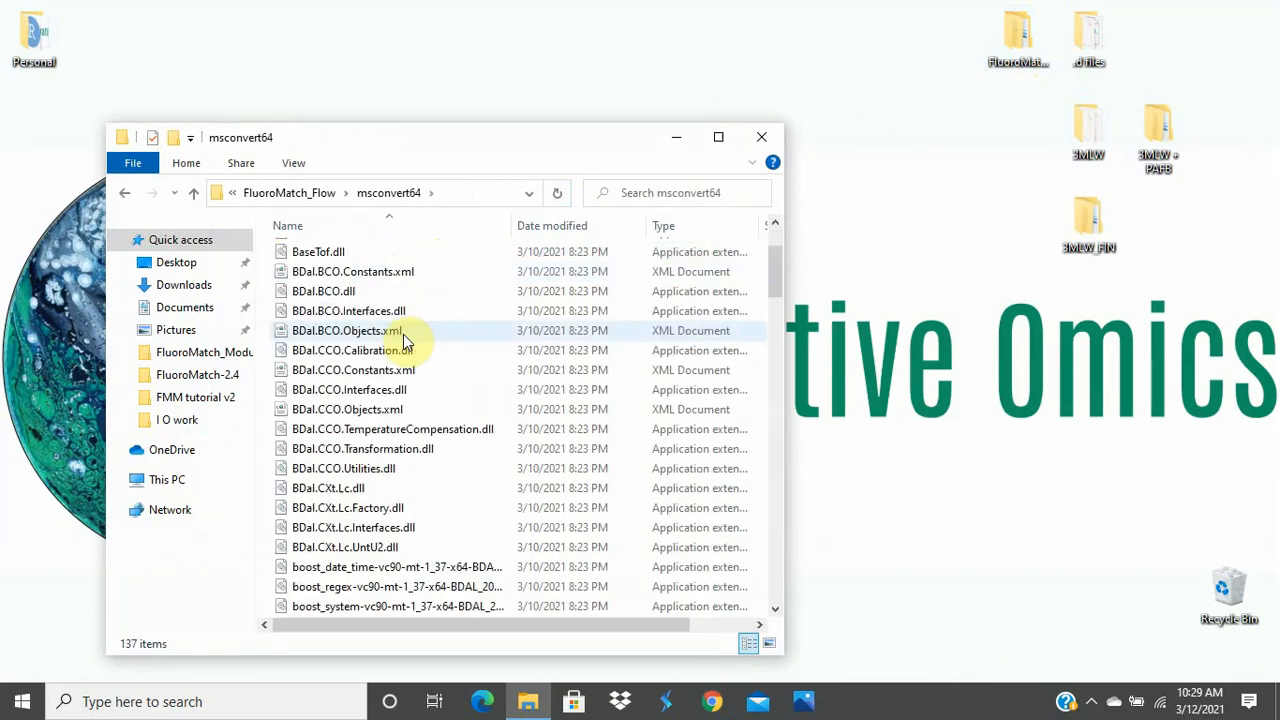
scroll(403, 334, down, 20)
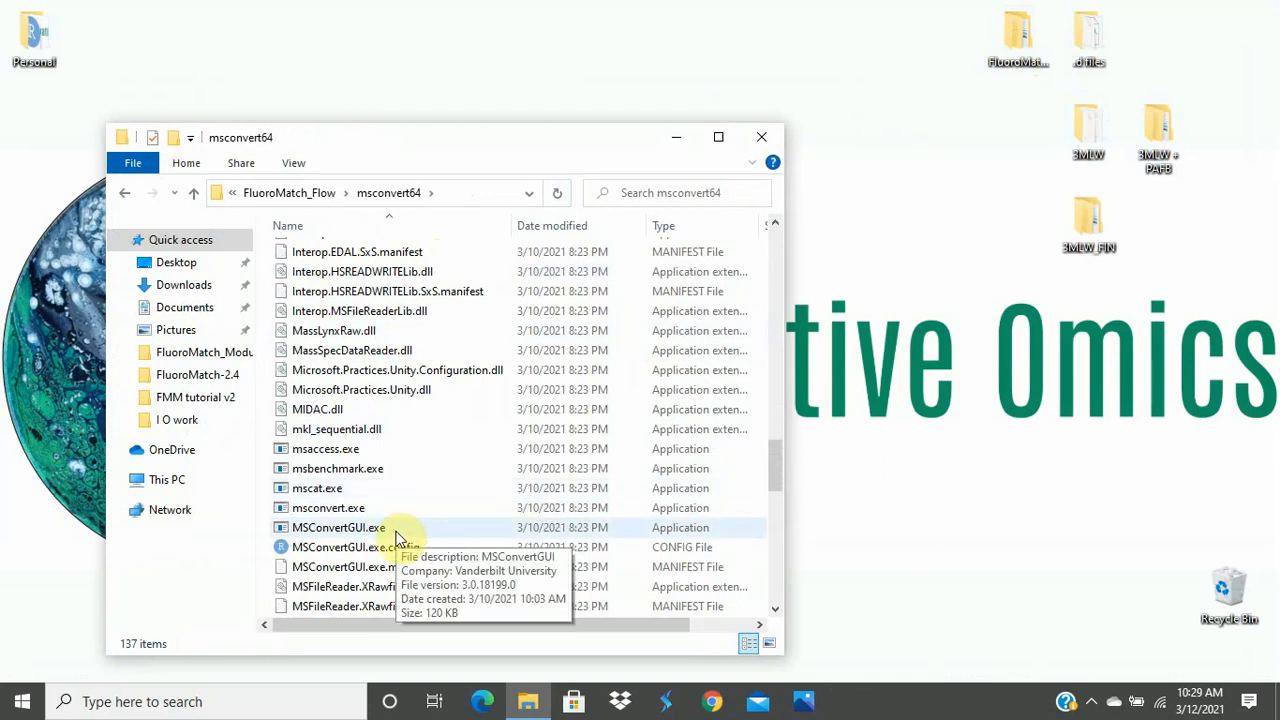
double_click(338, 527)
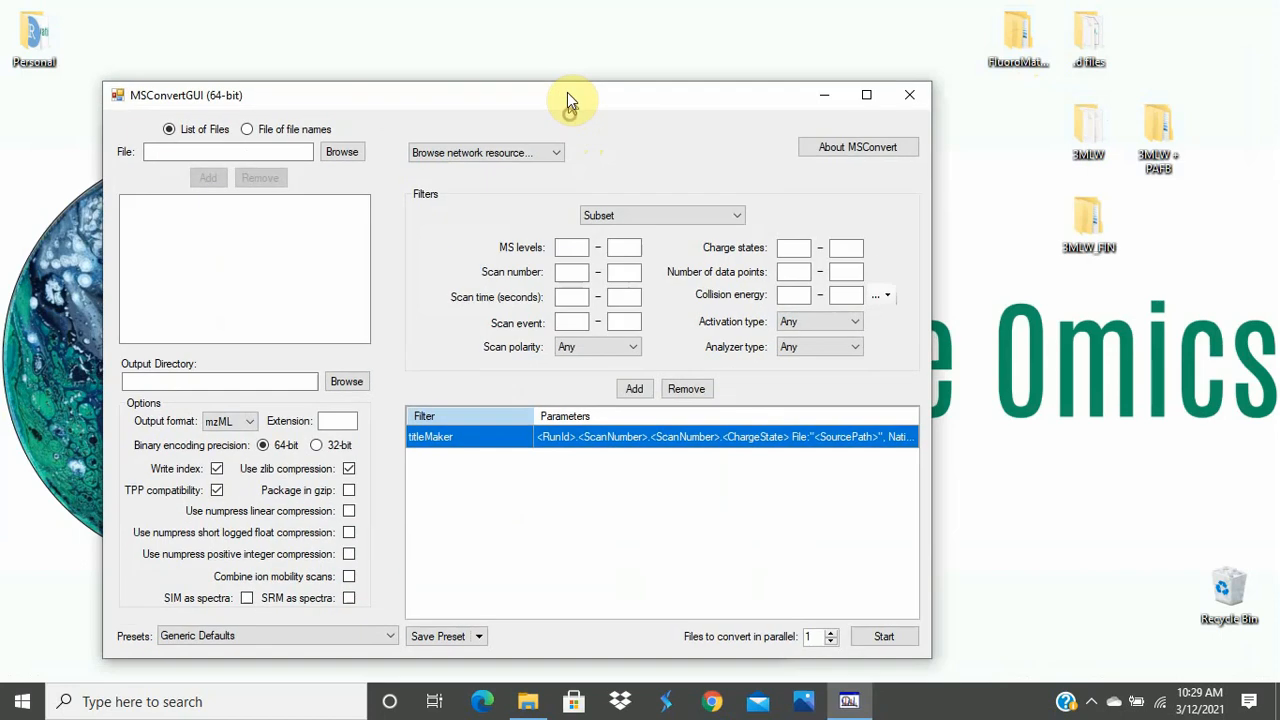
drag(567, 93, 563, 76)
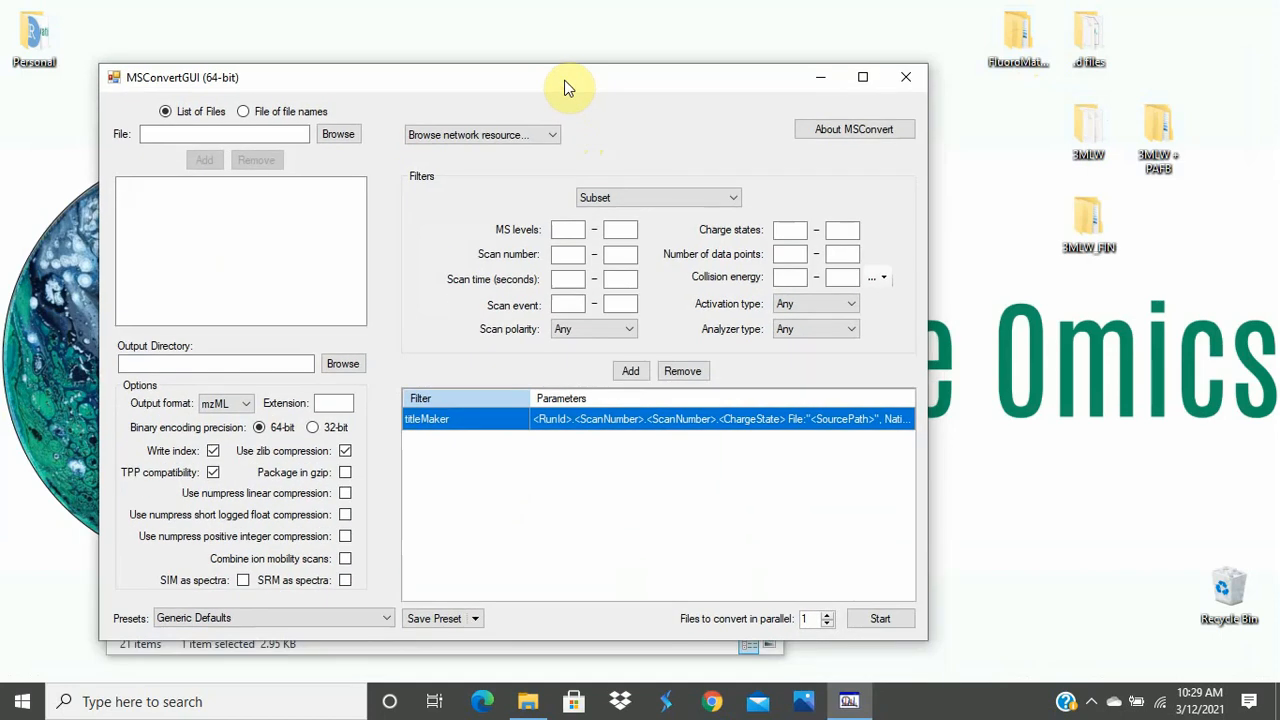
- Load 200925_3MLW_AFFF_50uL_IT1.d through IT4.d from the desktop's .d files folder and set the output format to ms2
click(352, 135)
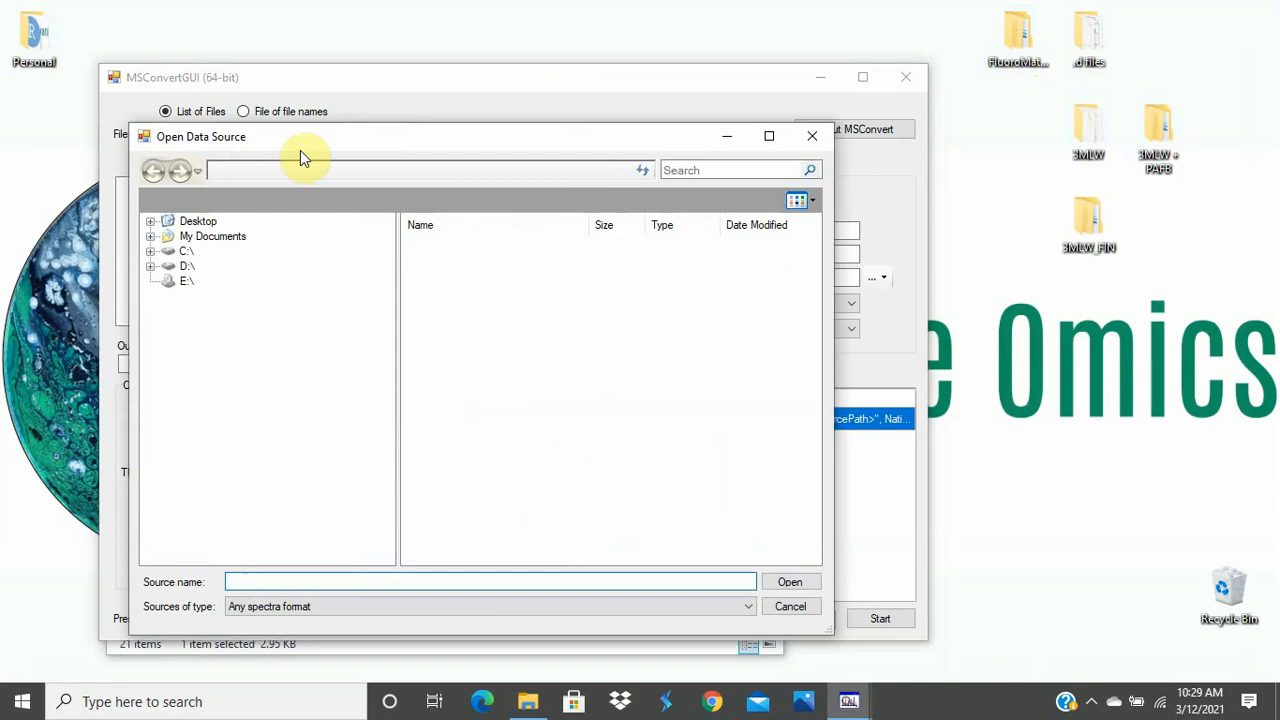
click(198, 223)
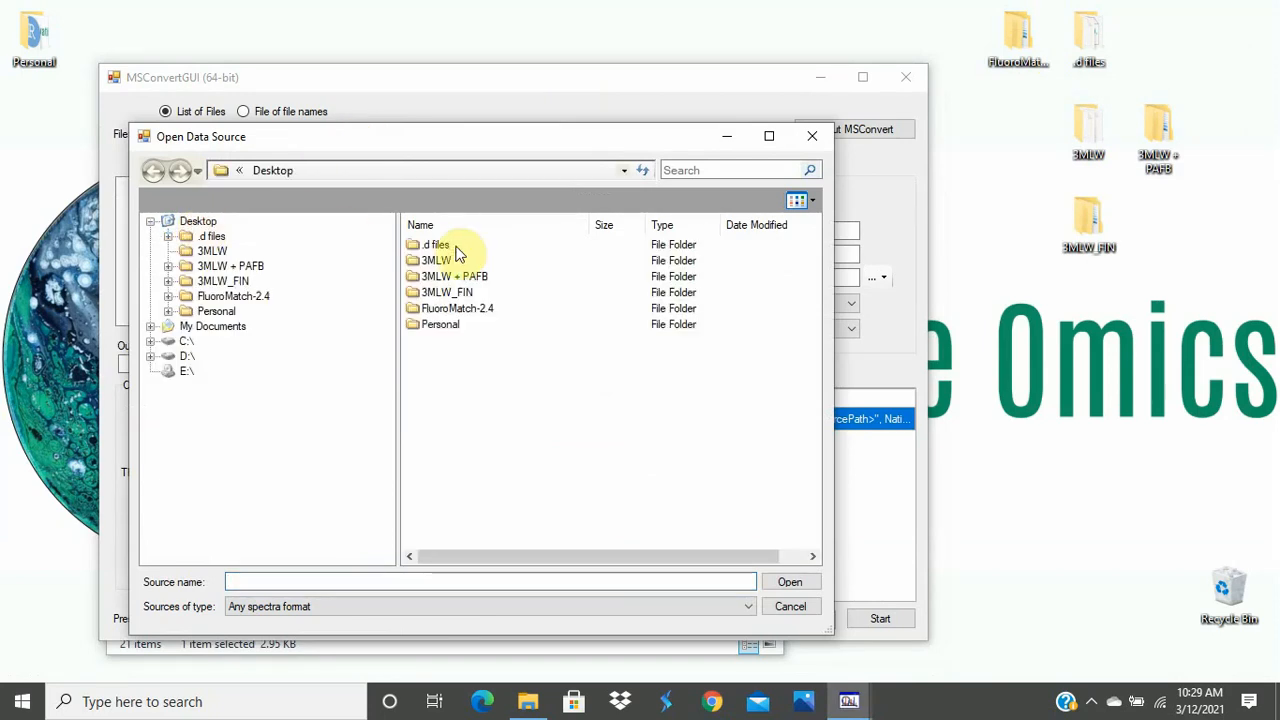
double_click(440, 248)
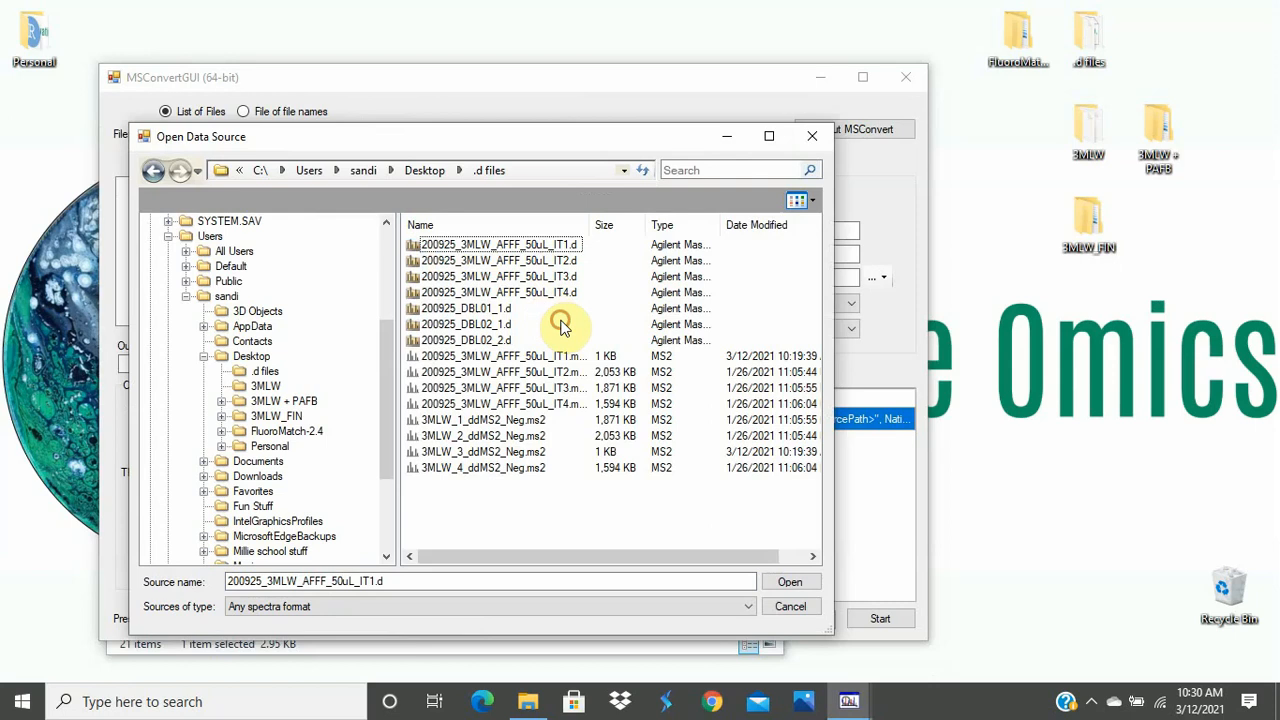
click(530, 250)
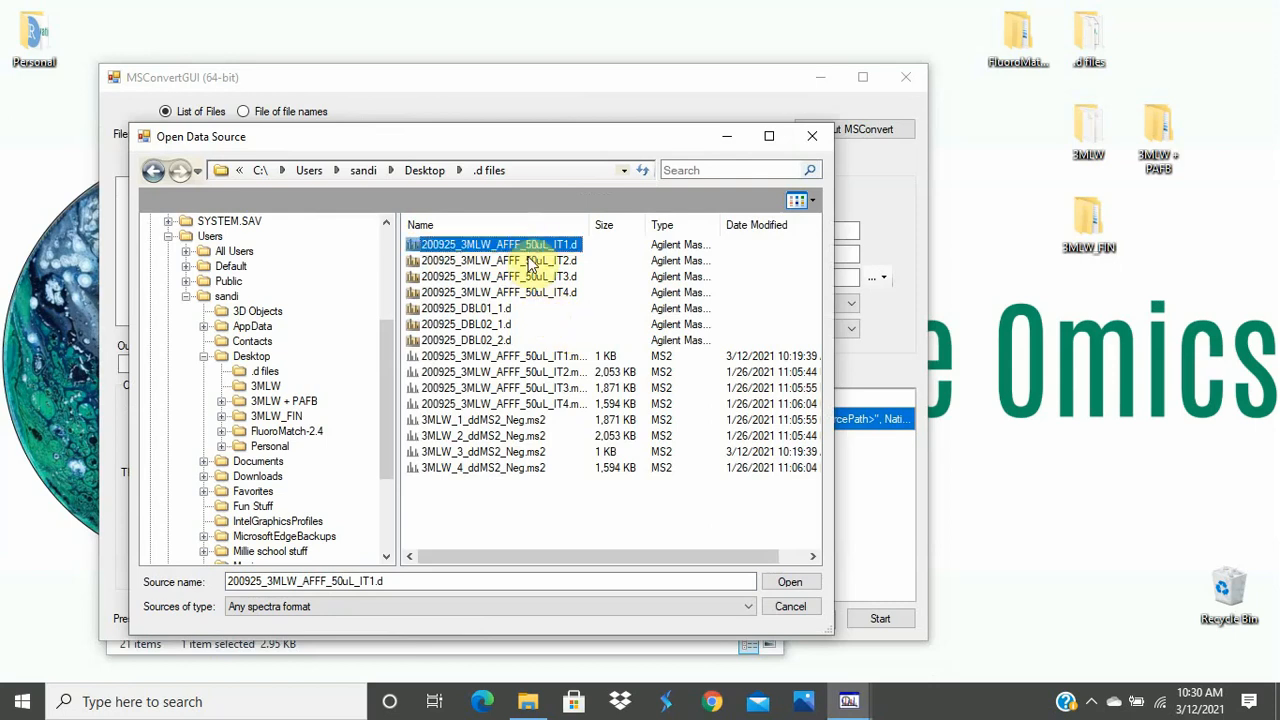
shift+click(529, 293)
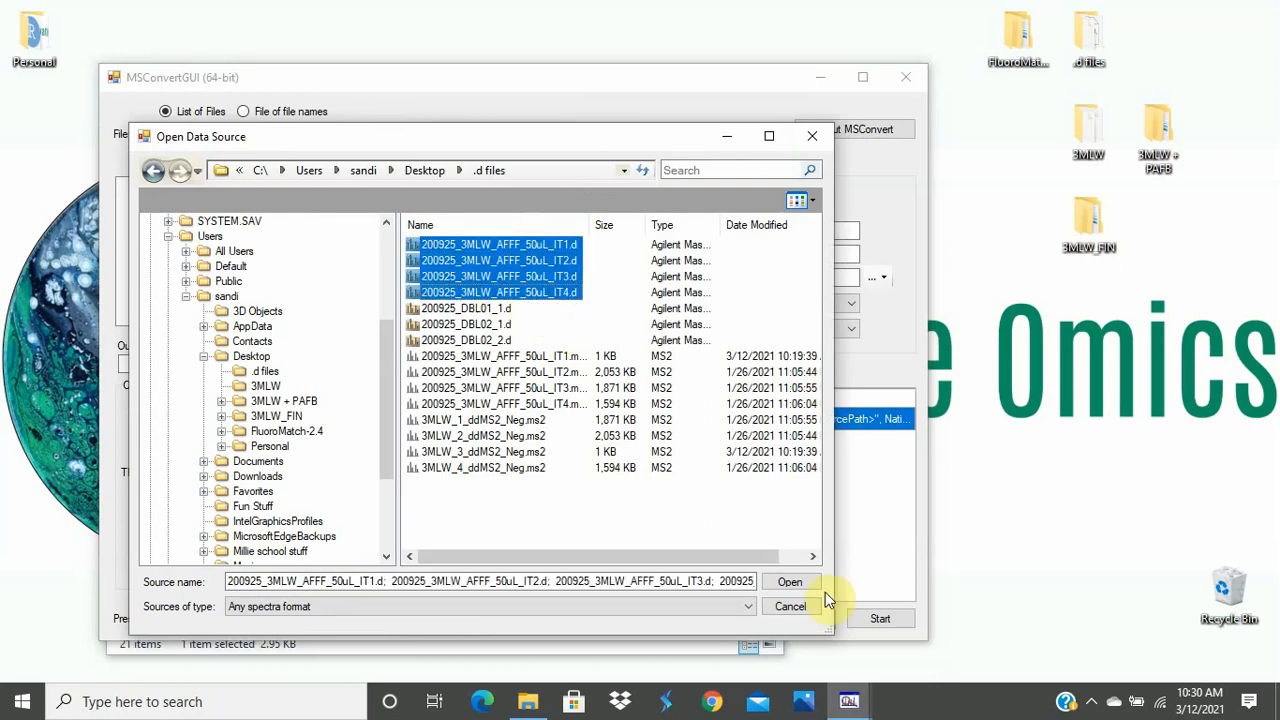
click(792, 584)
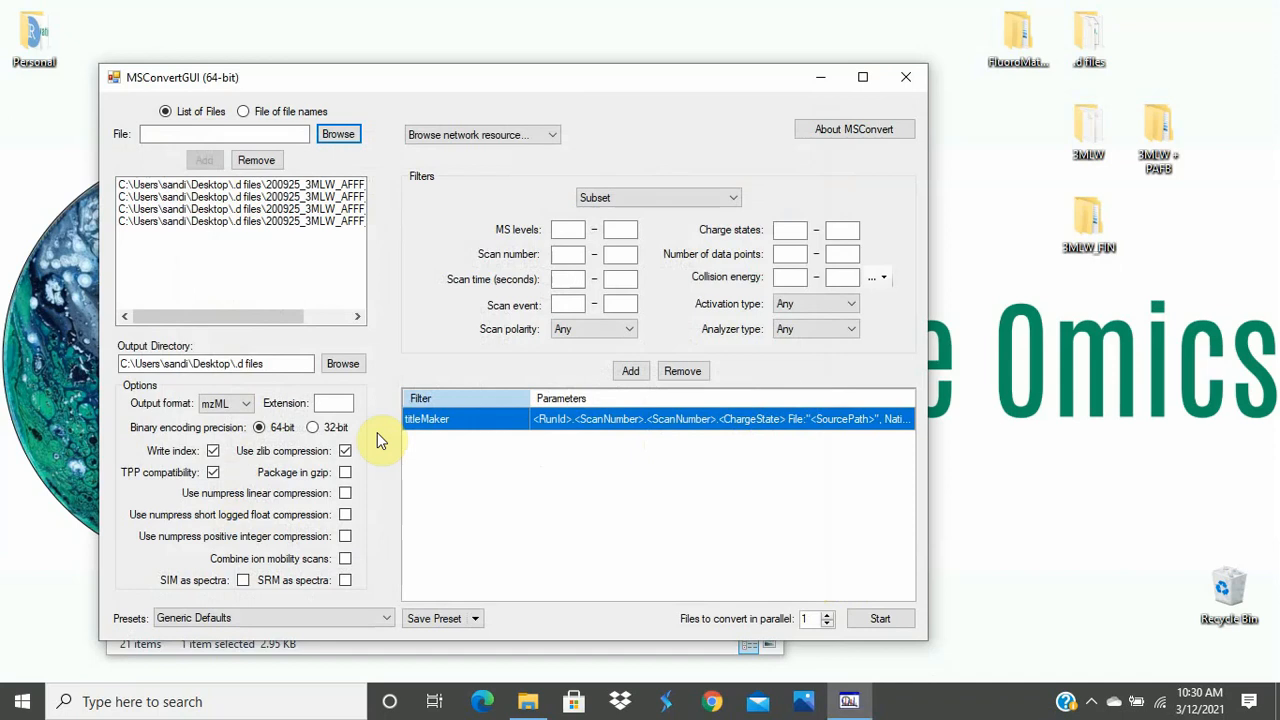
click(236, 402)
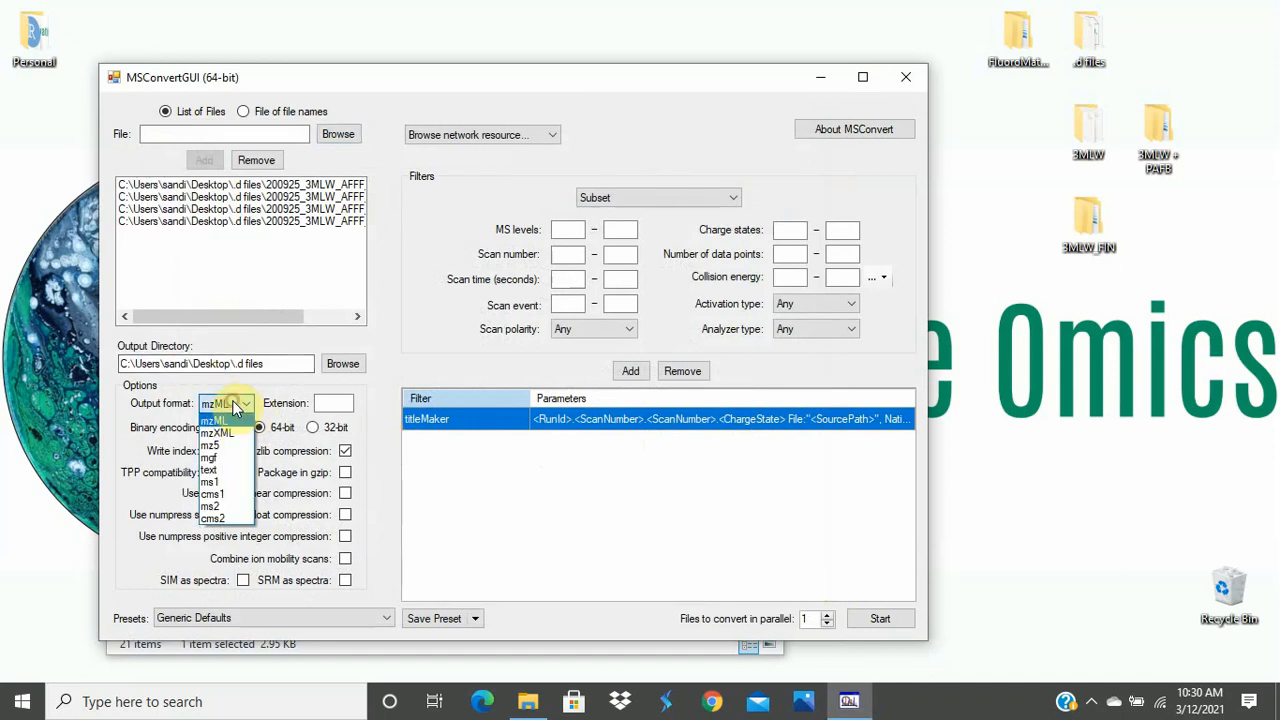
click(232, 509)
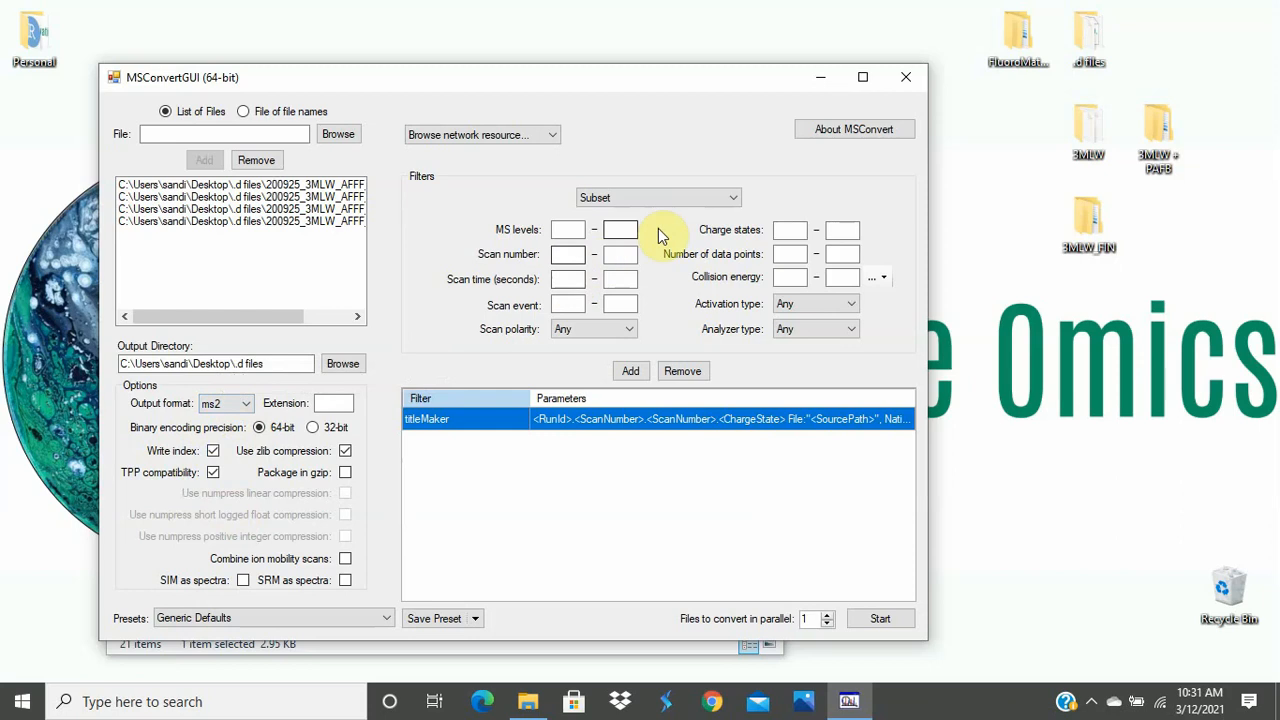
- Add a vendor Peak Picking filter for MS levels 2 to 2, and set 32-bit encoding precision with zlib compression off
click(703, 200)
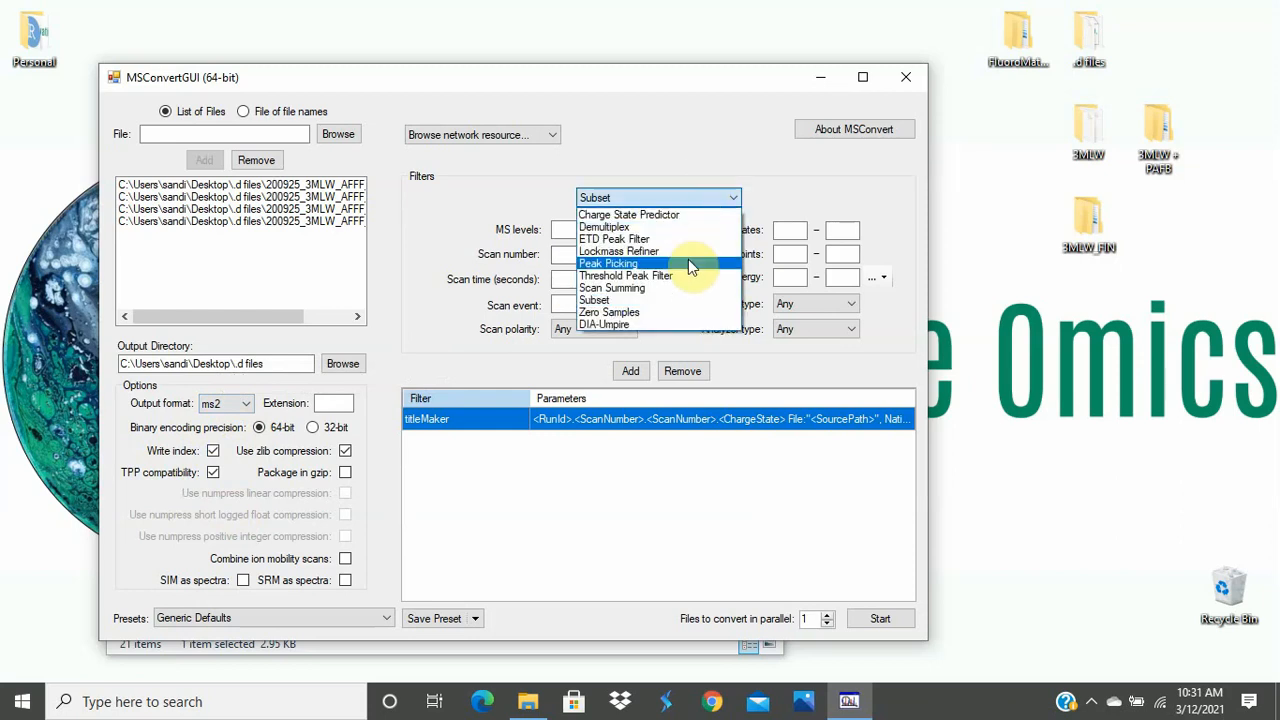
click(688, 263)
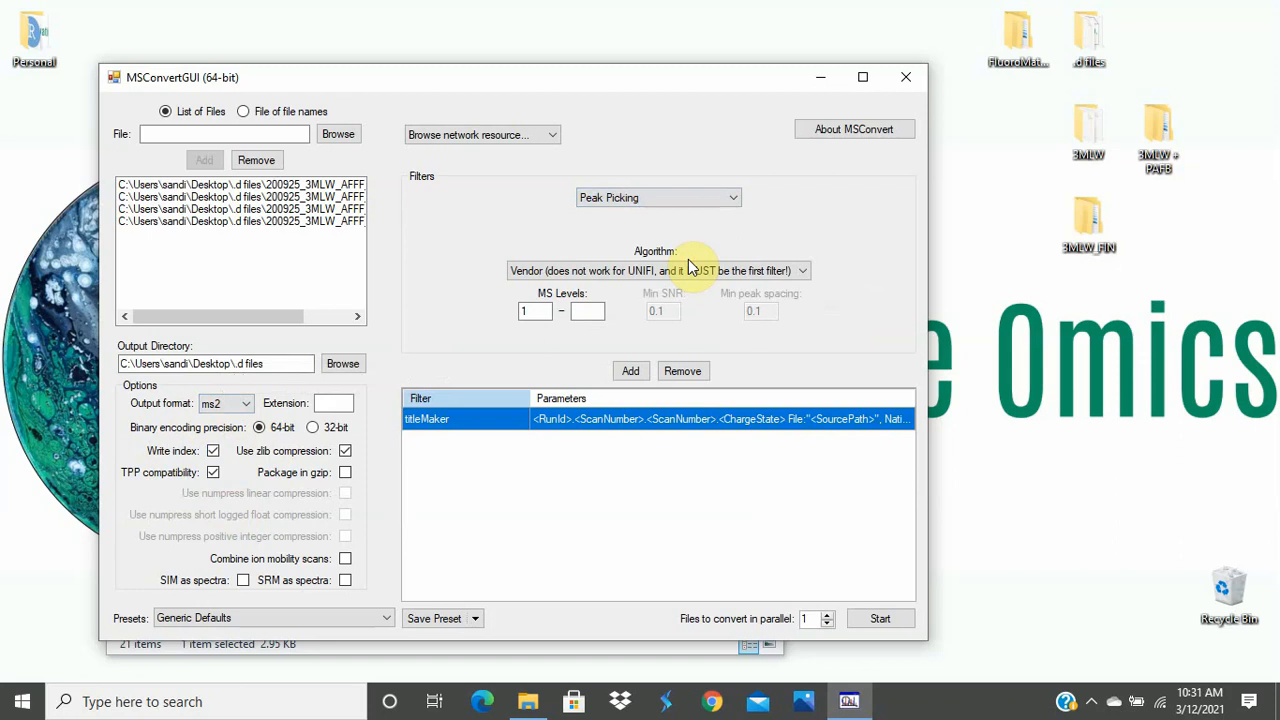
click(538, 311)
text(2)
text(2)
click(630, 372)
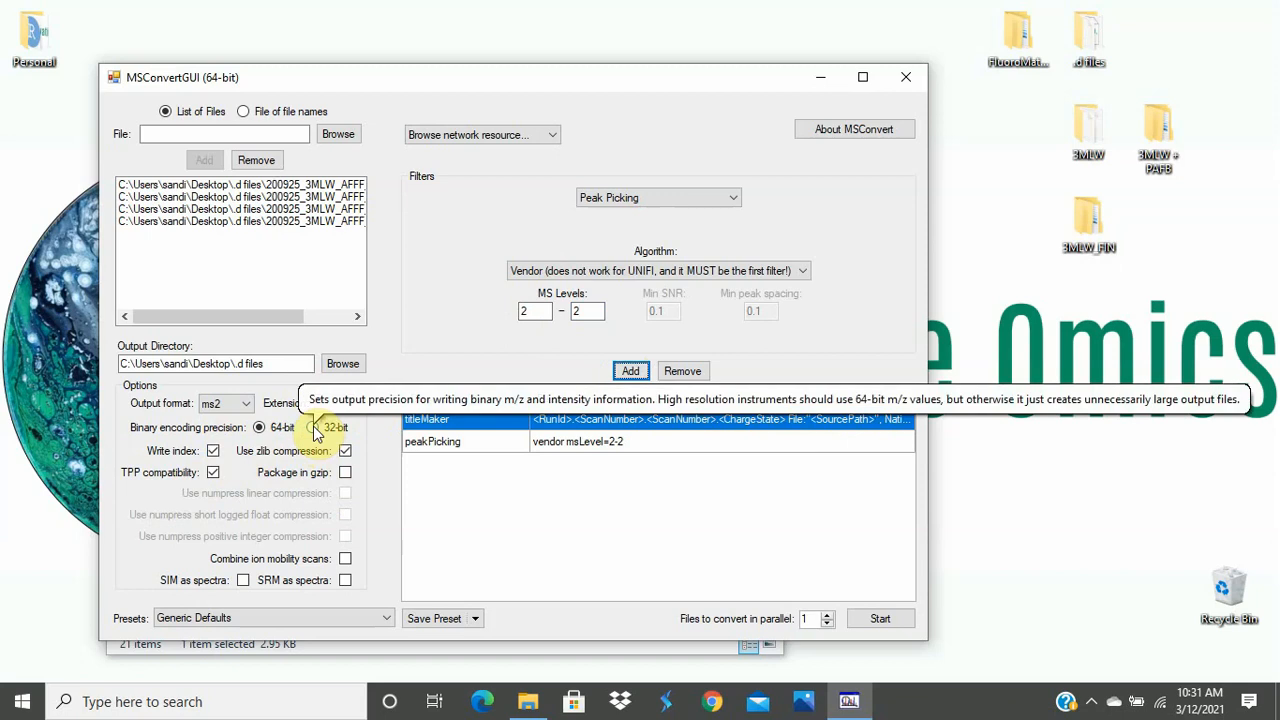
click(313, 427)
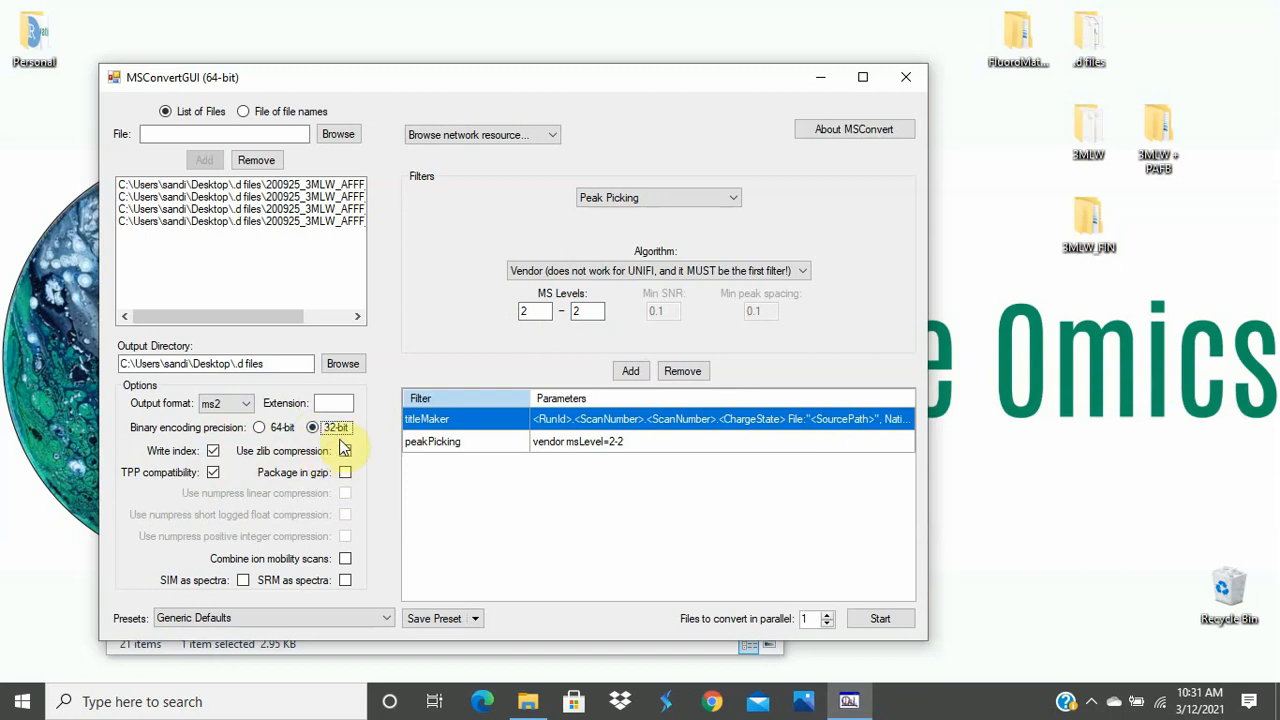
click(344, 451)
- Add a Threshold Peak Filter with absolute intensity type, most intense orientation and a value of 60
click(684, 202)
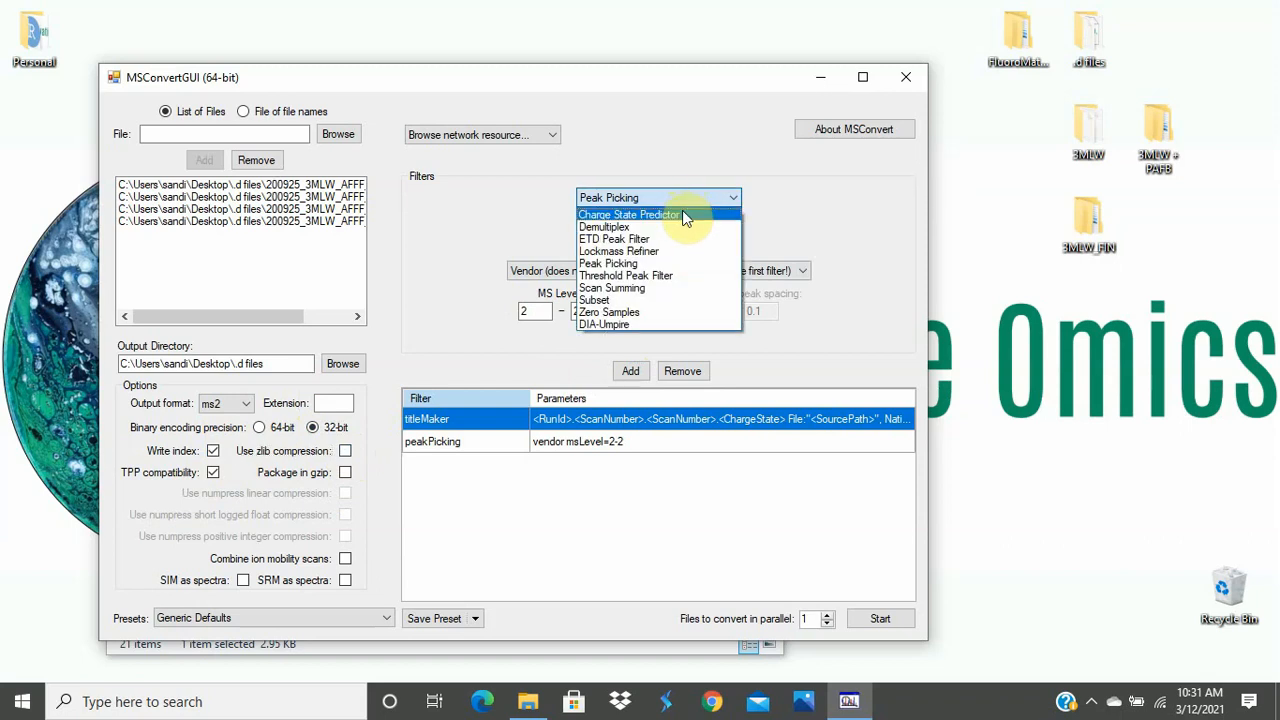
click(672, 275)
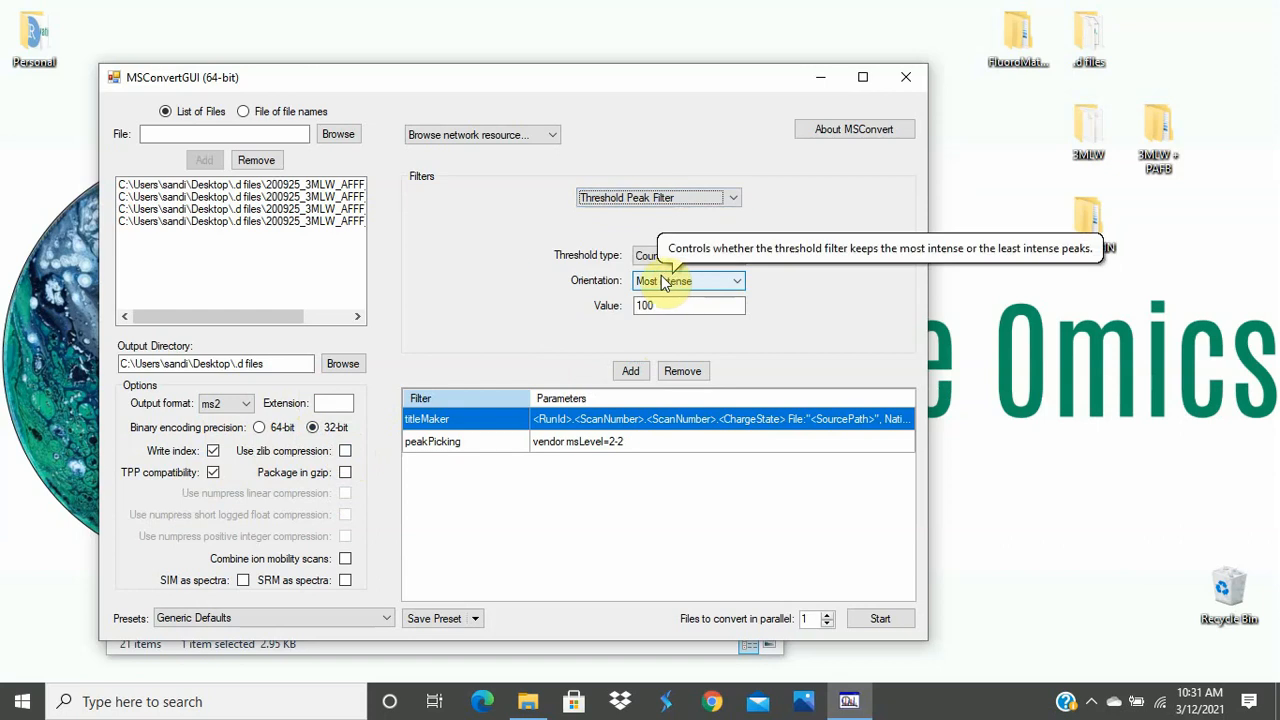
click(648, 260)
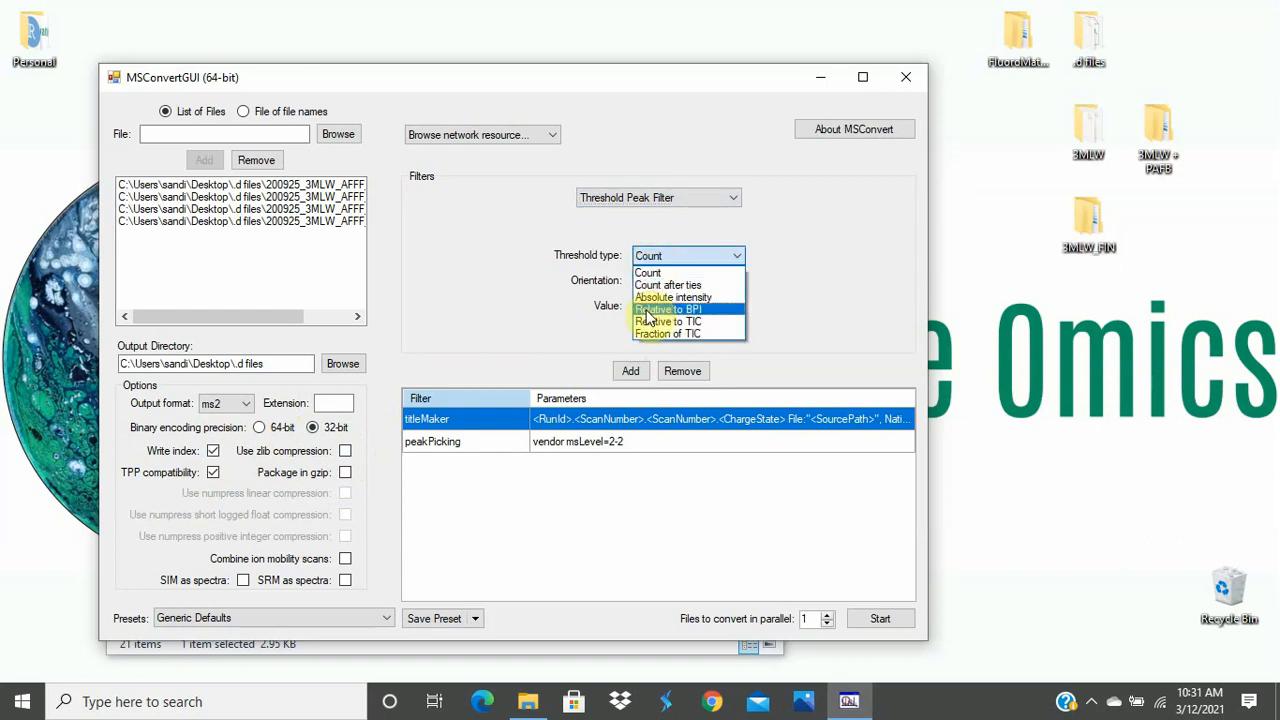
click(660, 297)
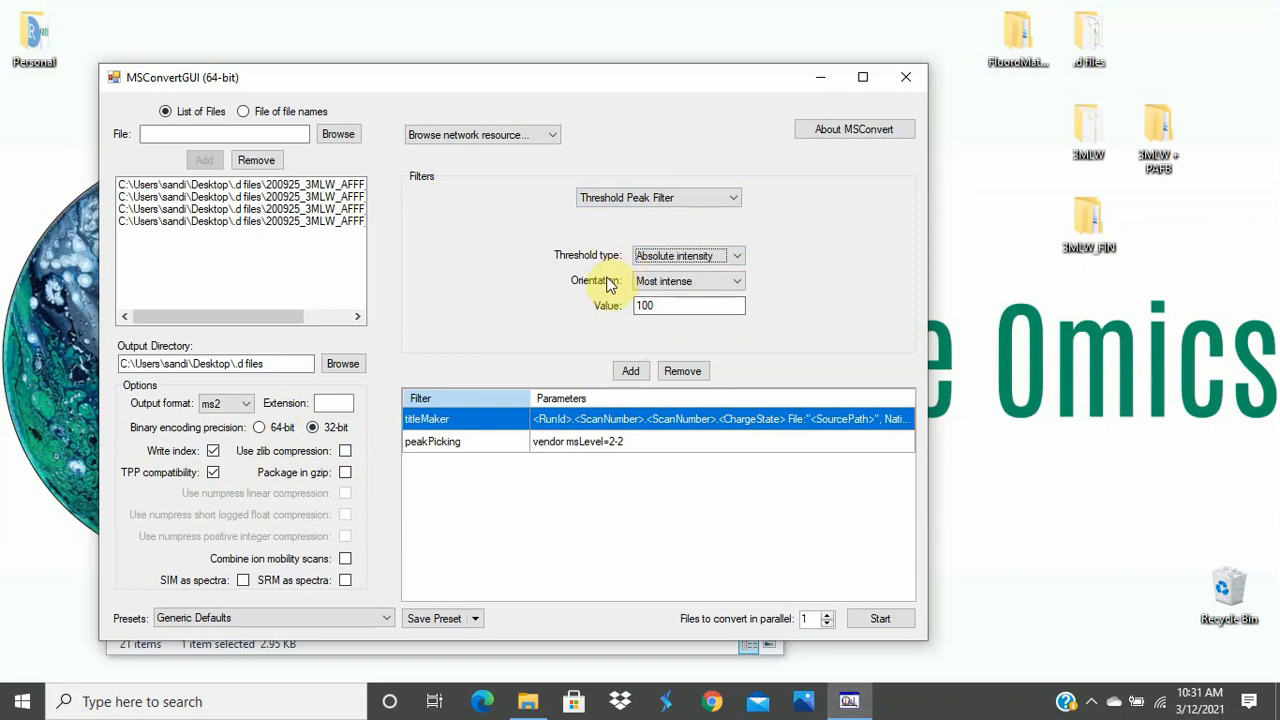
click(690, 305)
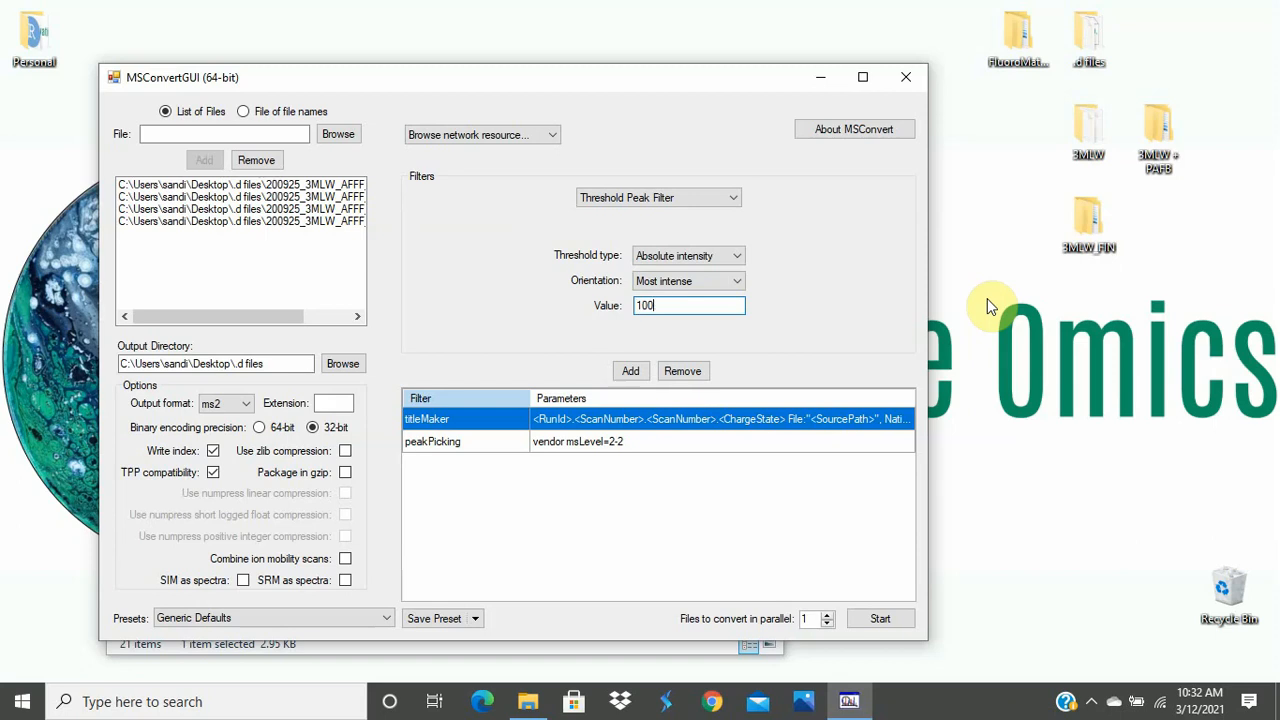
key(BackSpace)
key(BackSpace)
text(60)
click(636, 370)
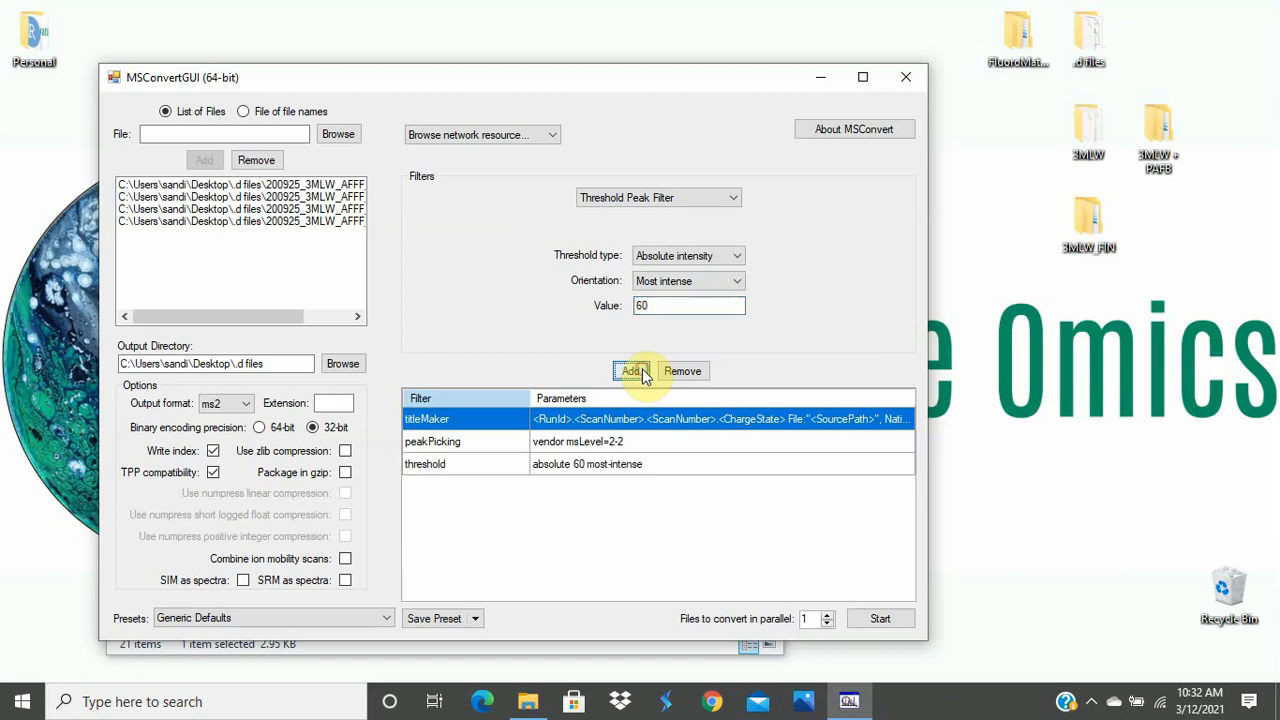
- Add a Subset filter that requires a minimum of 2 data points
click(703, 204)
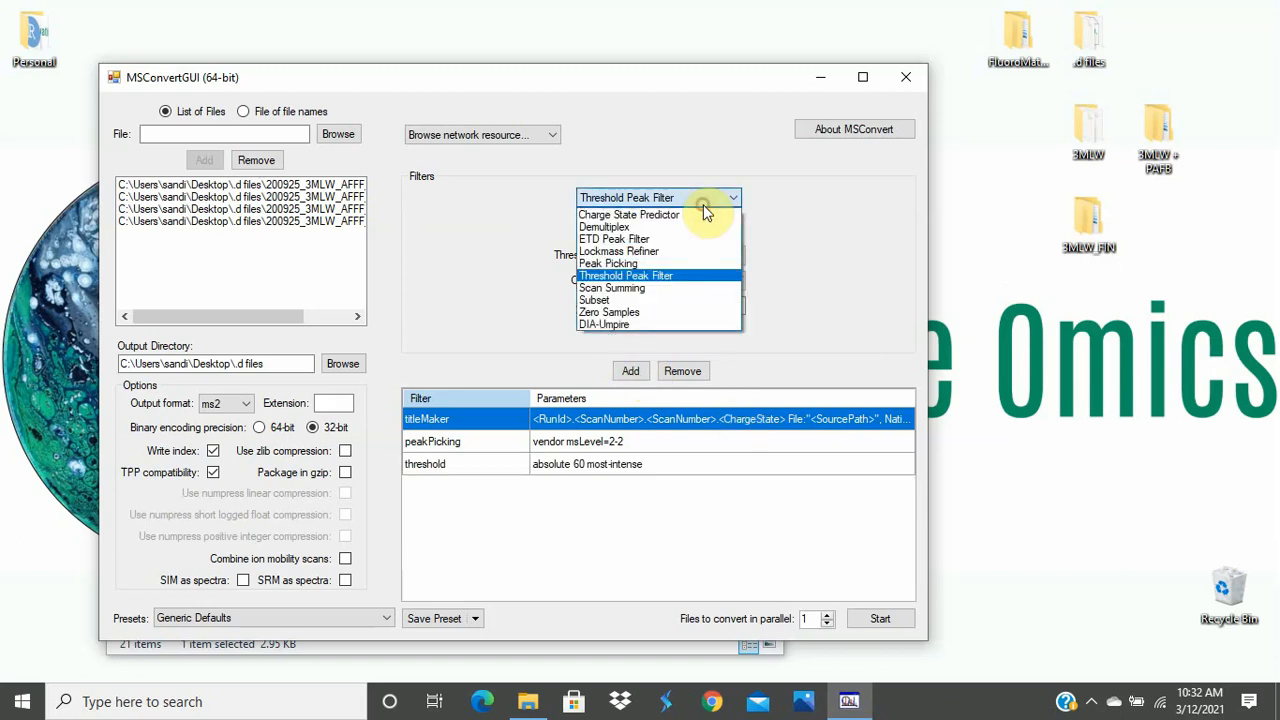
click(669, 301)
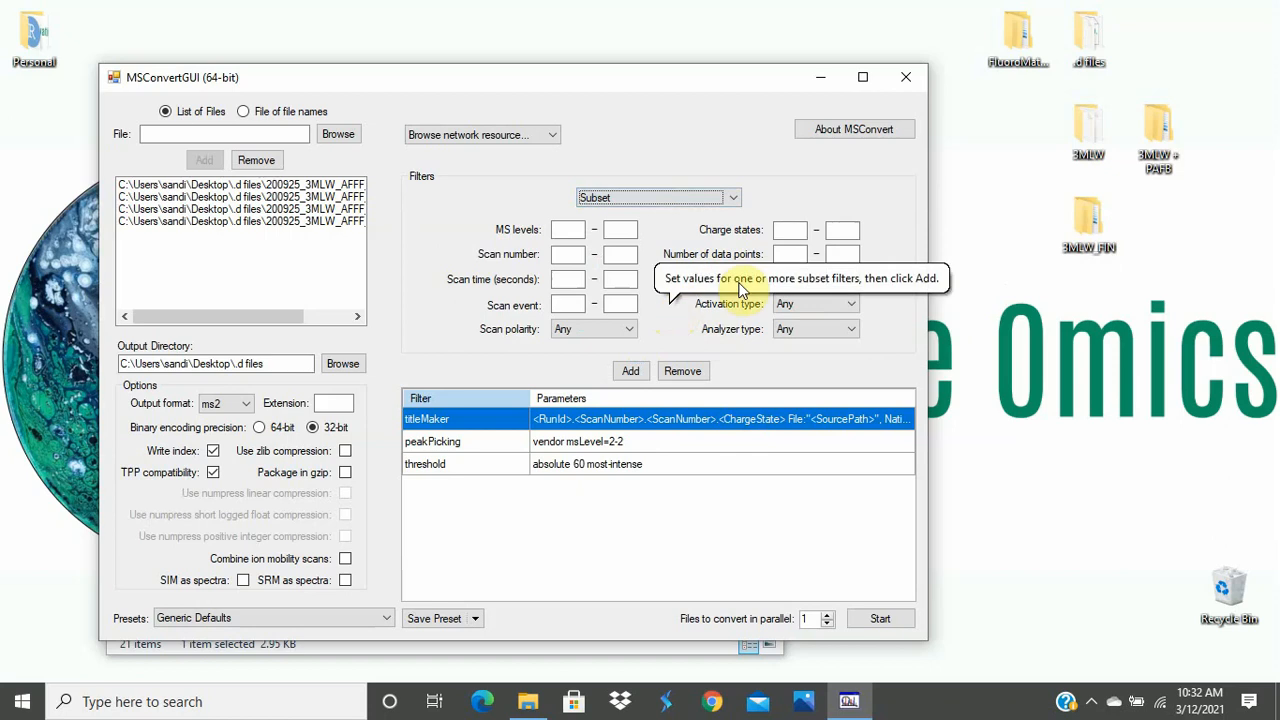
click(789, 254)
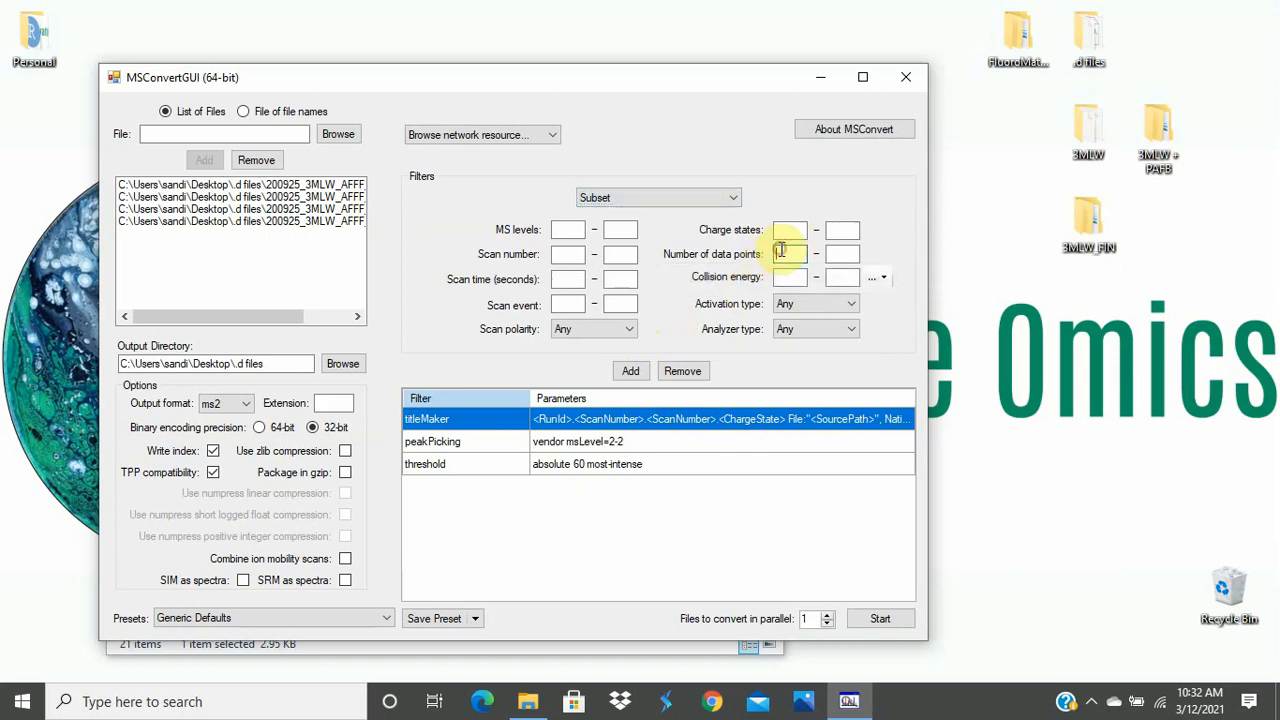
text(2)
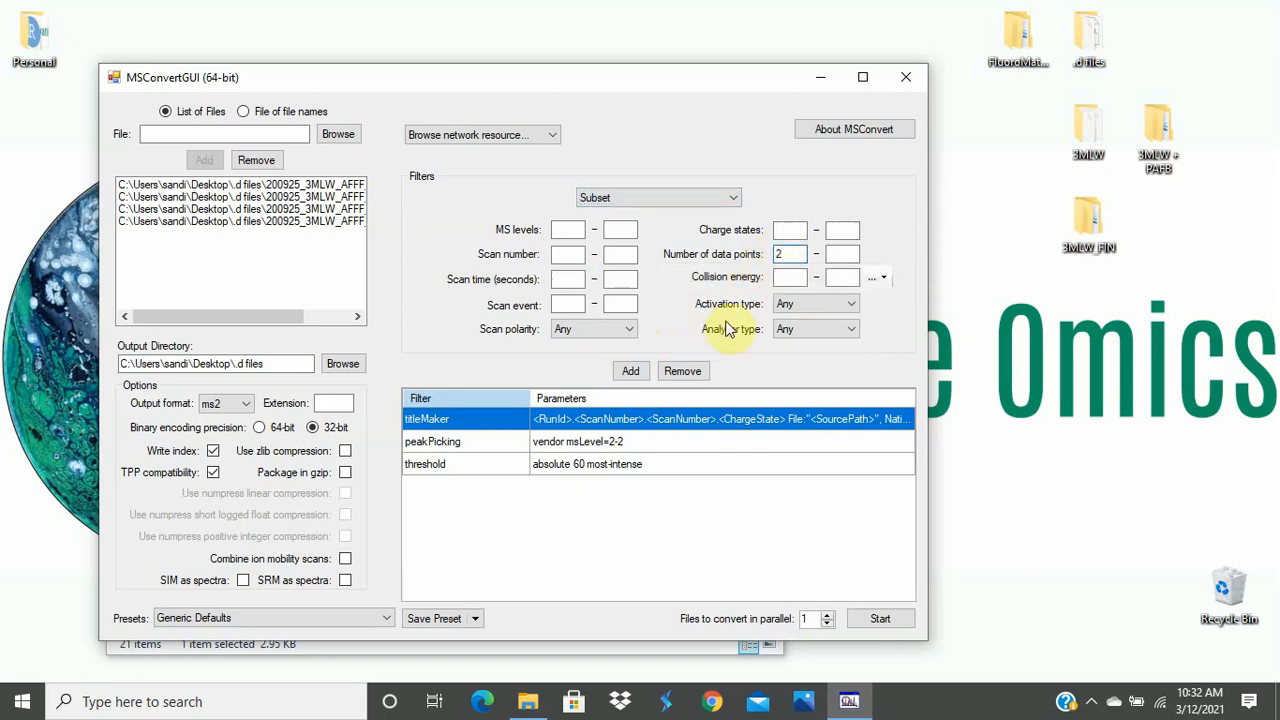
click(652, 372)
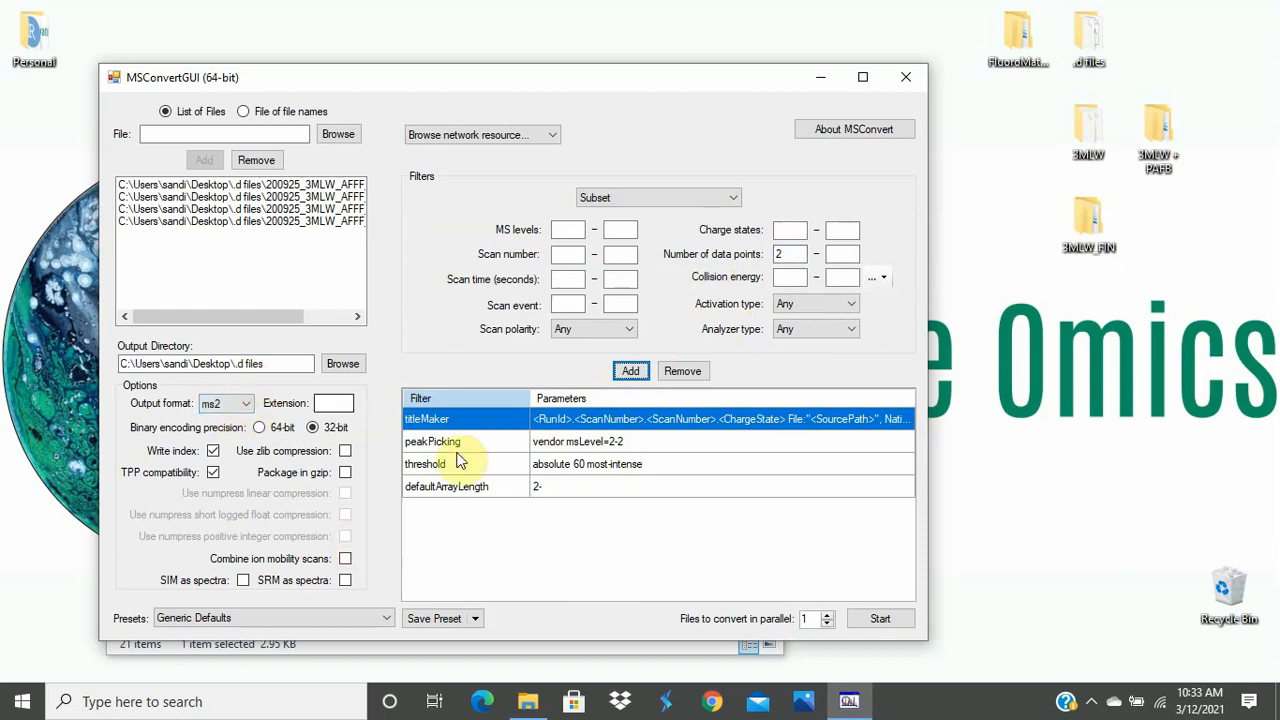
- Start converting the listed .d files, and close the progress window and the converter
click(884, 620)
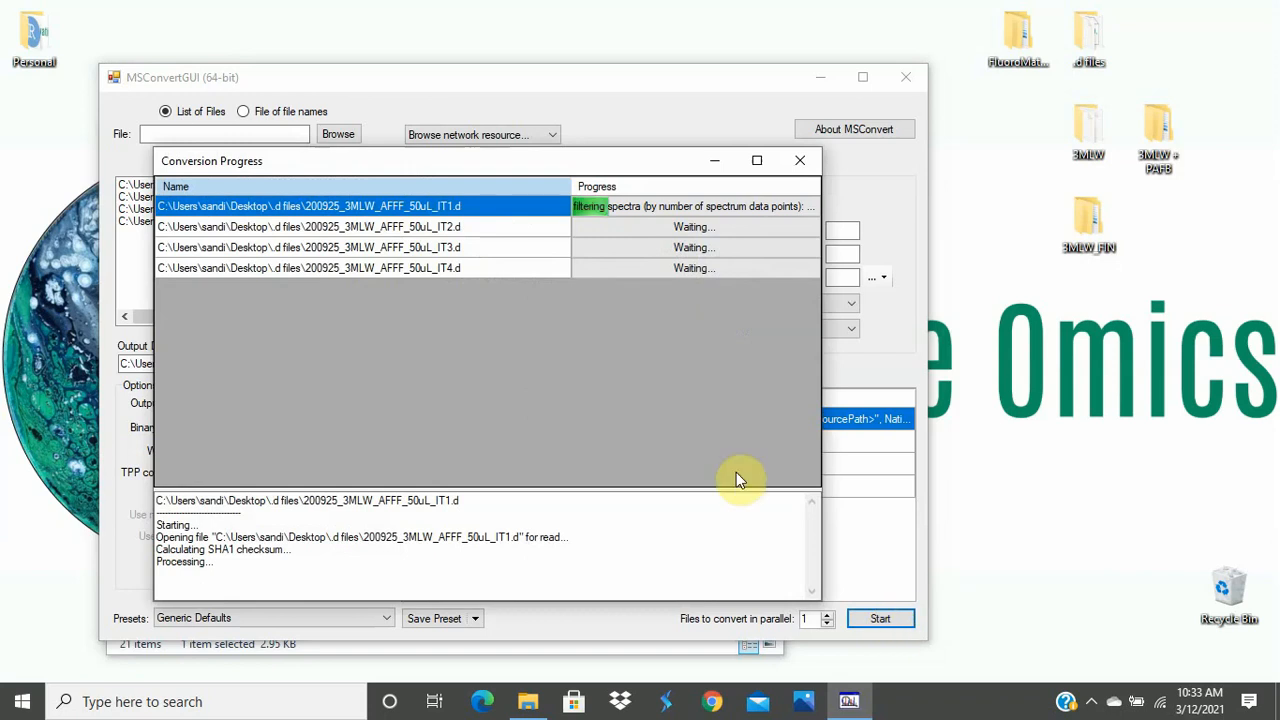
click(801, 163)
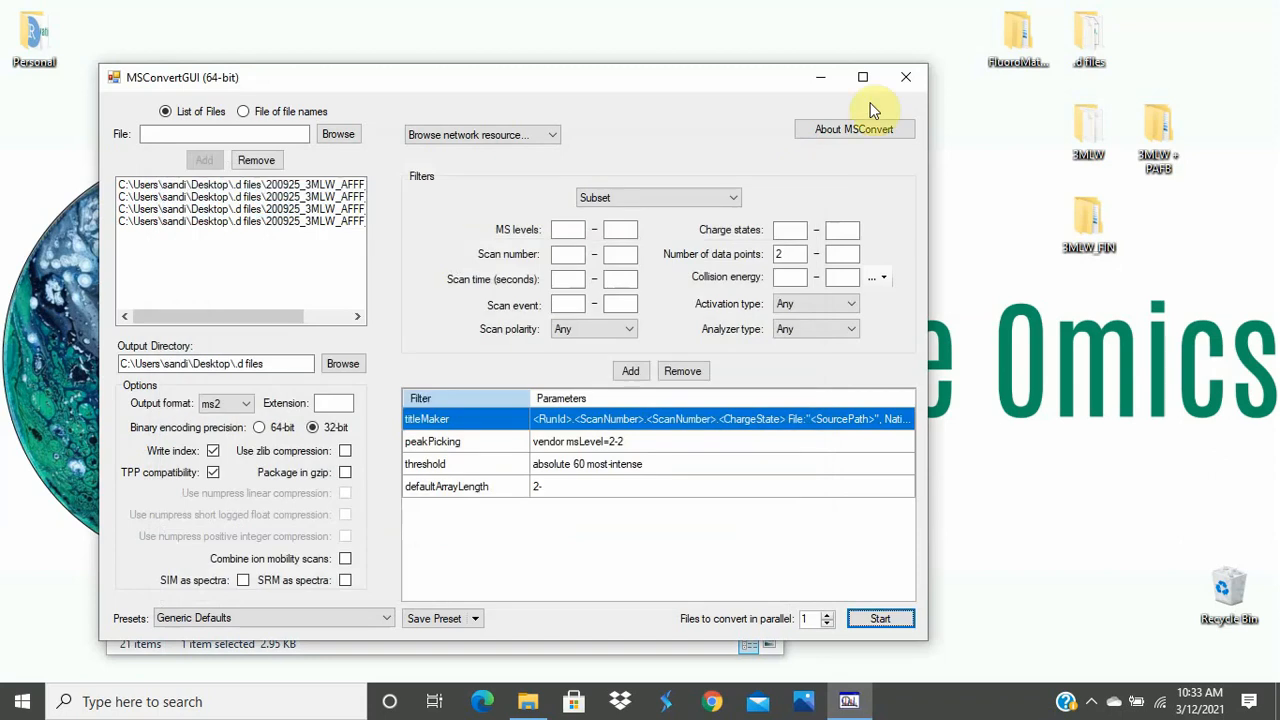
click(903, 87)
- Check the desktop's .d files folder for the converted ms2 files, and close the open folder windows
double_click(1089, 38)
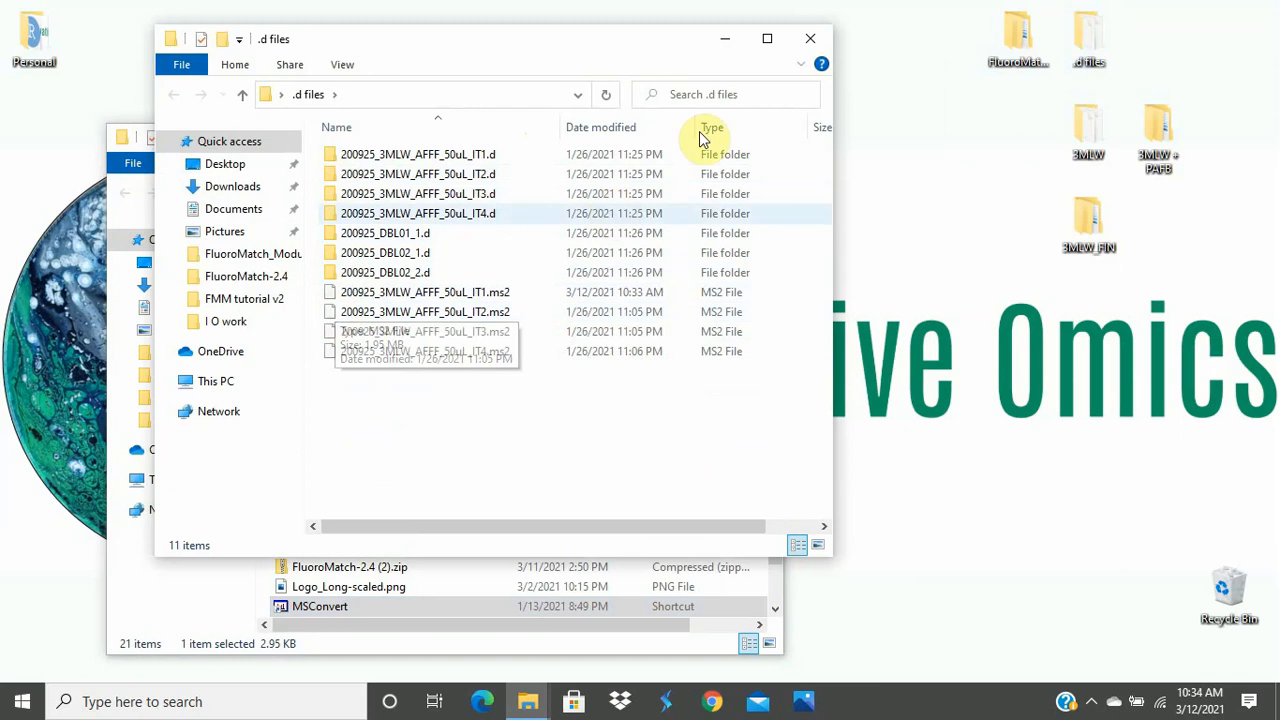
click(815, 43)
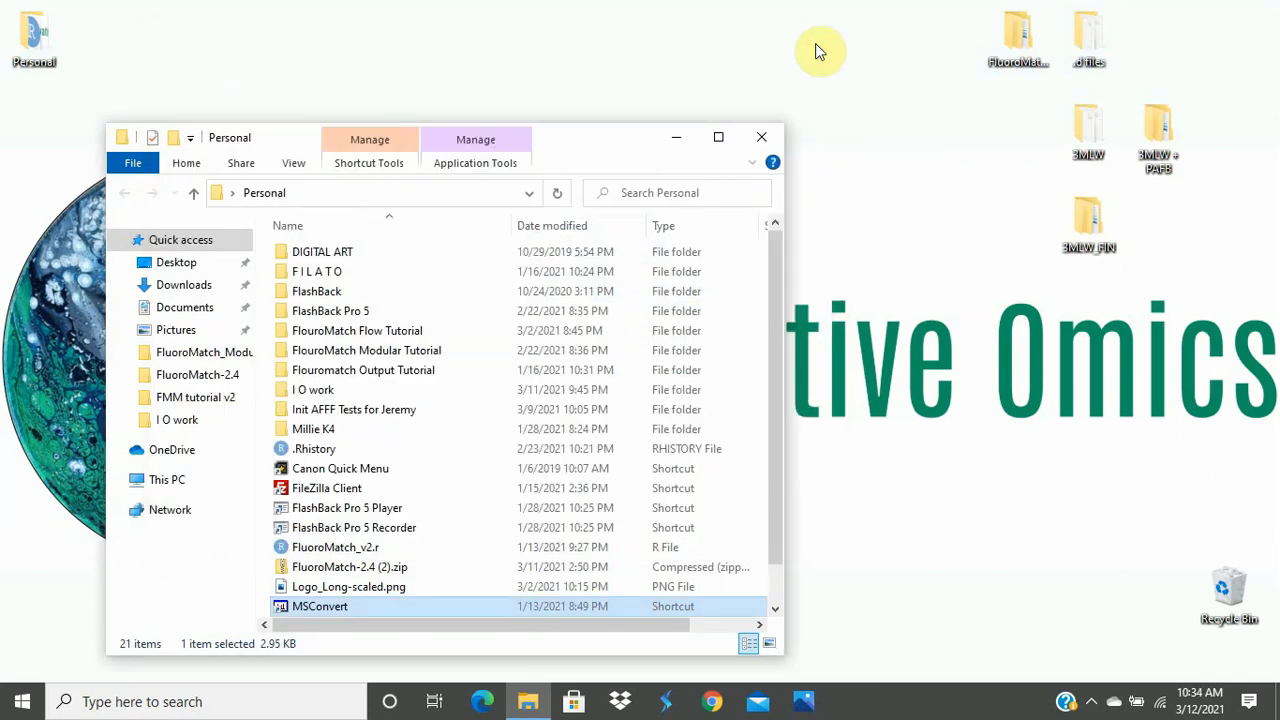
click(762, 139)
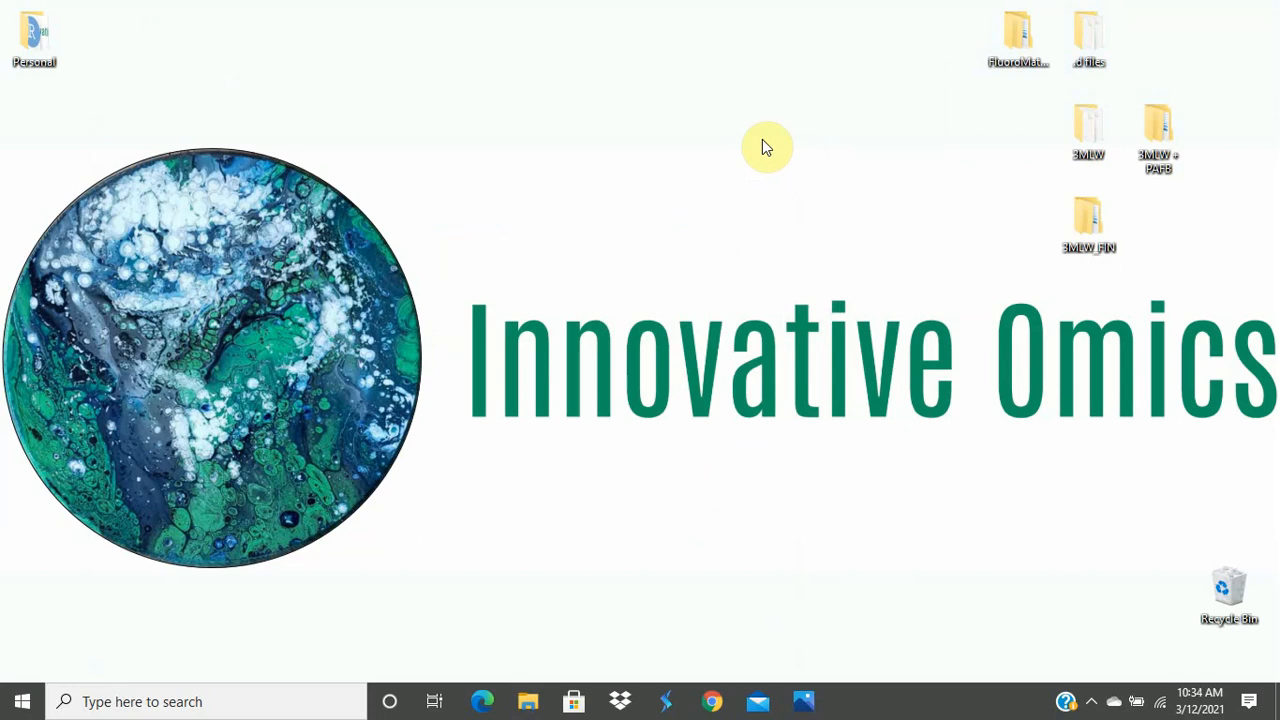
- Launch LipidMatch_Rename.exe from the FluoroMatch_RenamingTool folder inside FluoroMatch-2.4
double_click(1032, 37)
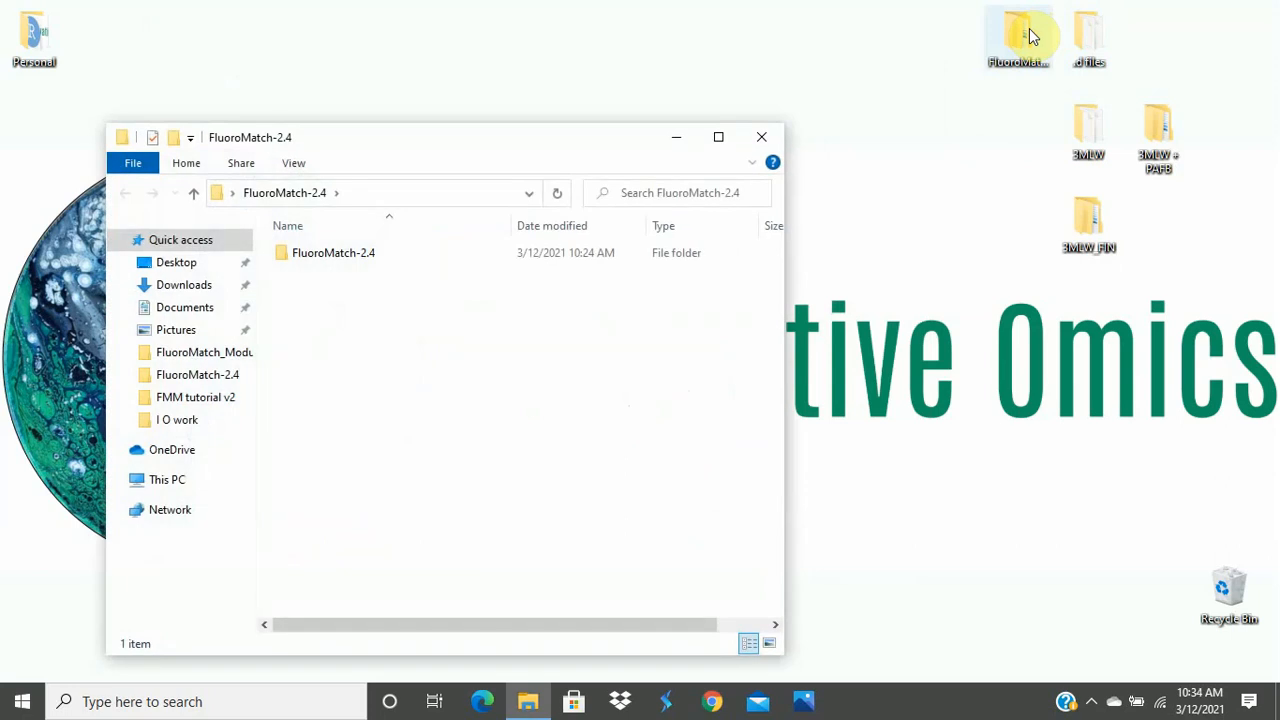
double_click(418, 253)
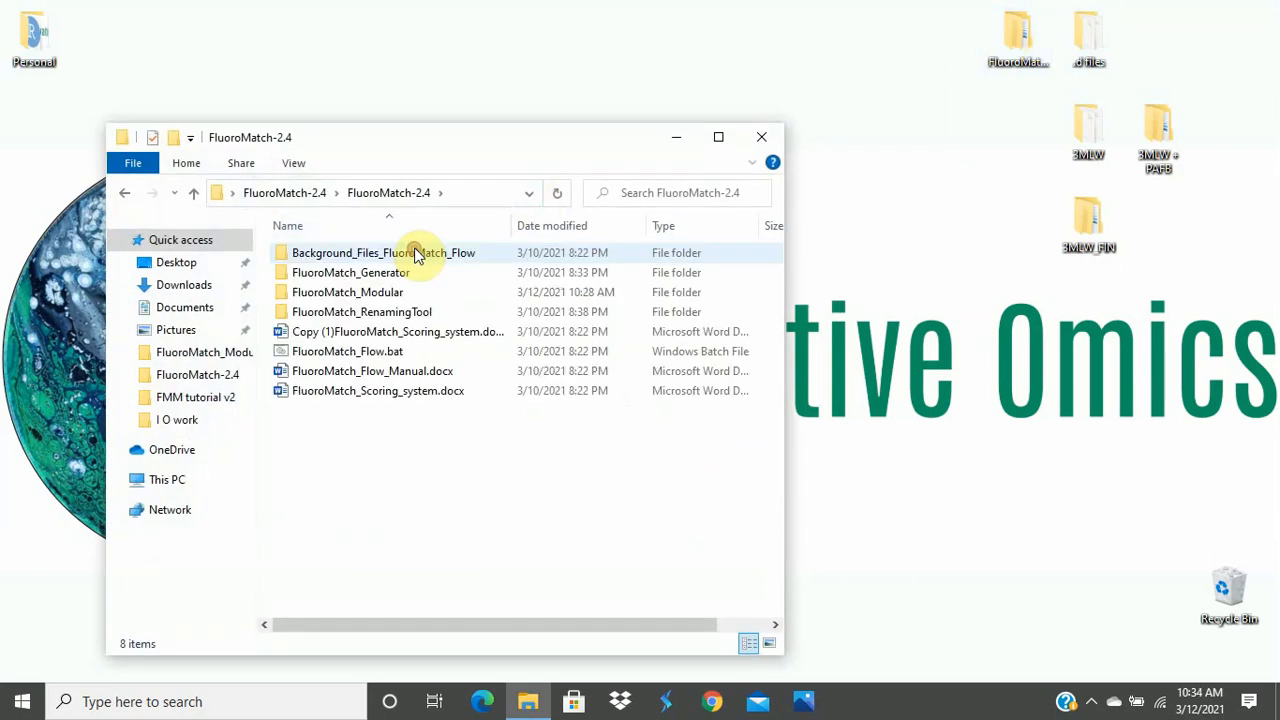
click(402, 313)
double_click(402, 313)
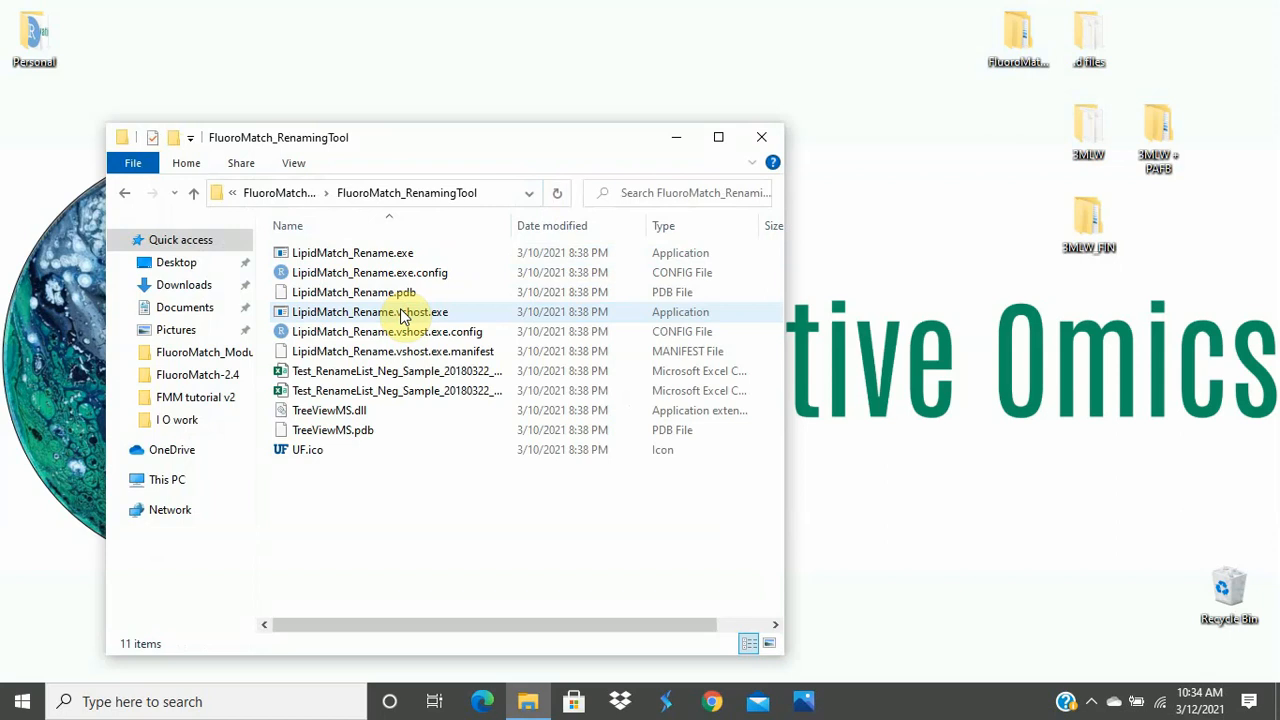
double_click(386, 258)
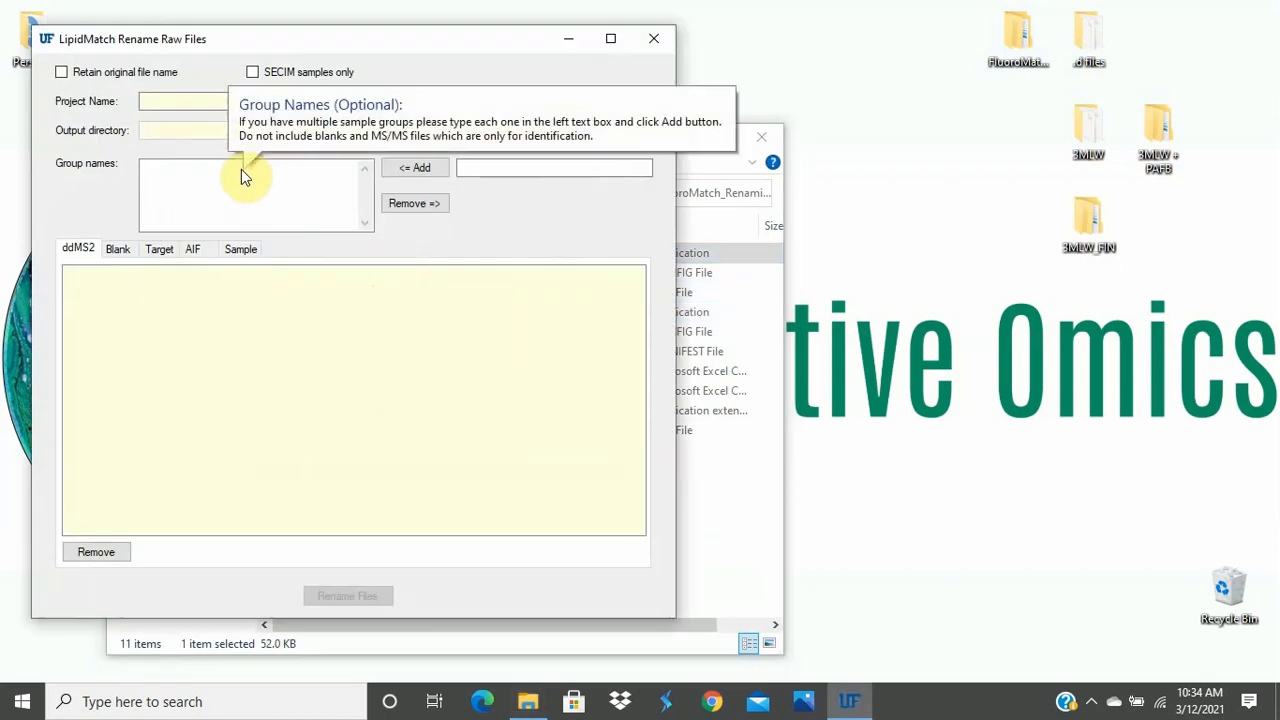
- Set the project name to 3MLW, the polarity to Negative and the output directory to the desktop's .d files folder
click(212, 100)
text(3)
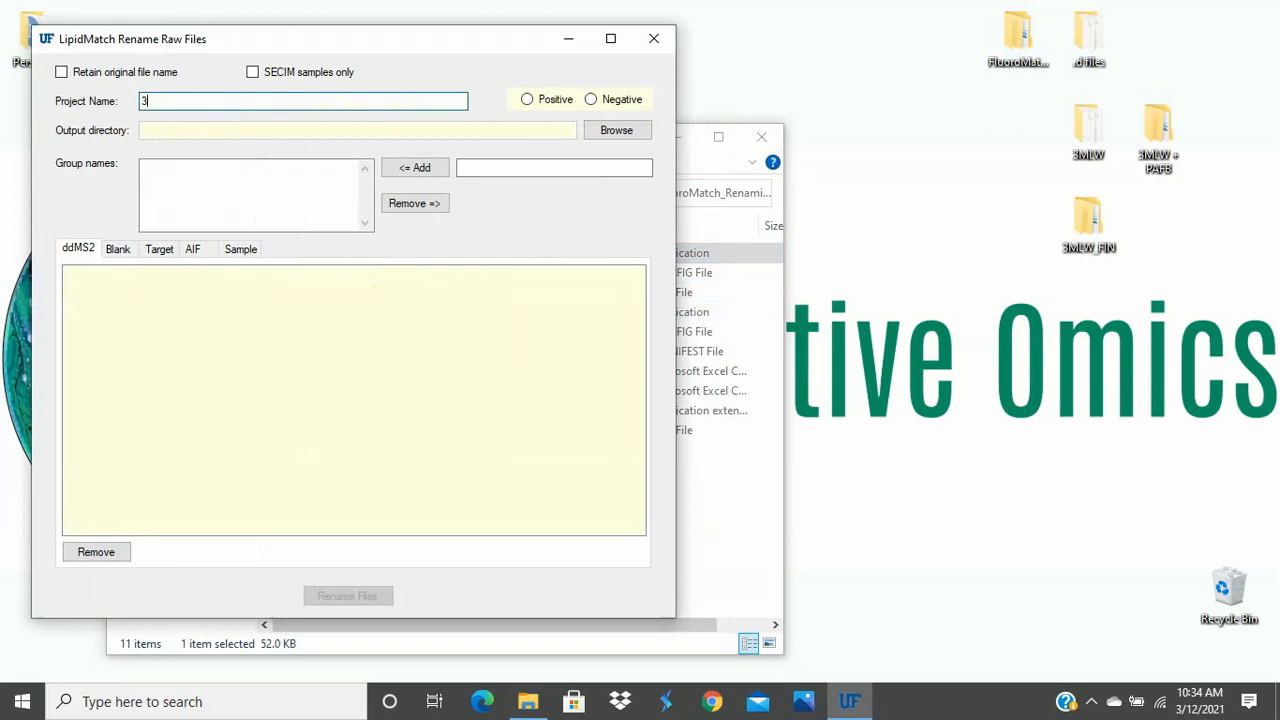
text(MLW)
click(590, 104)
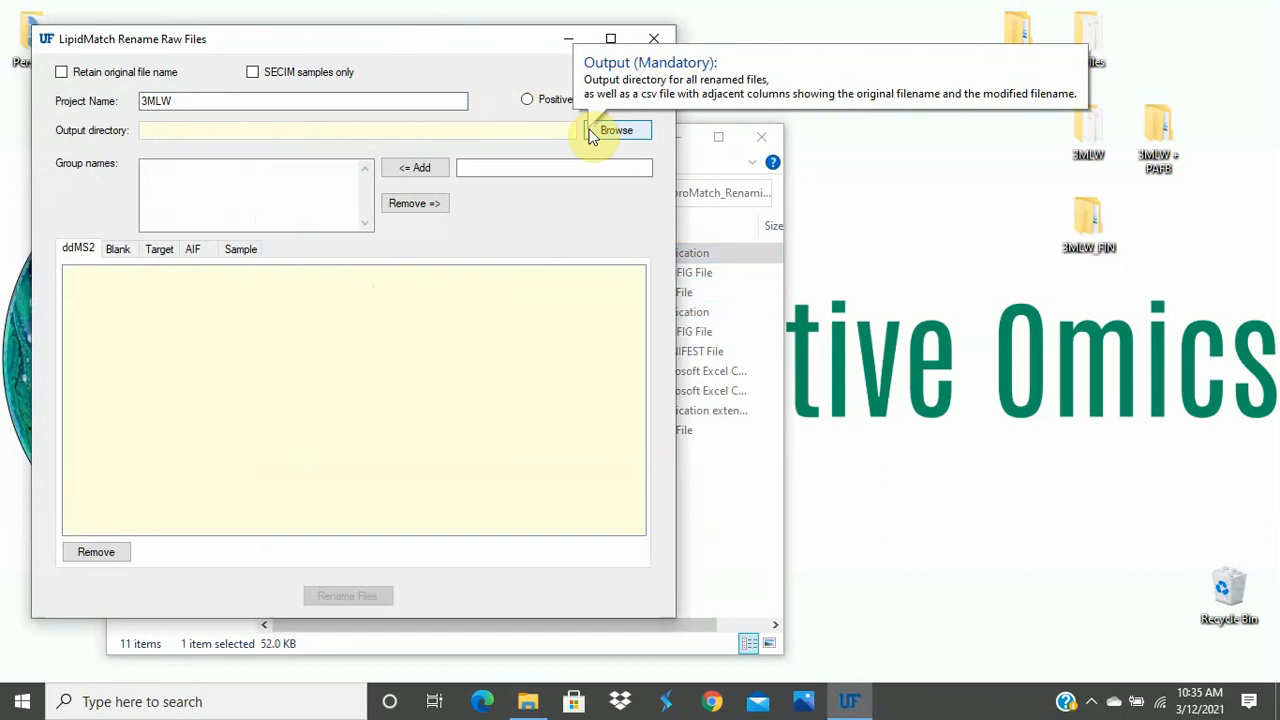
click(591, 133)
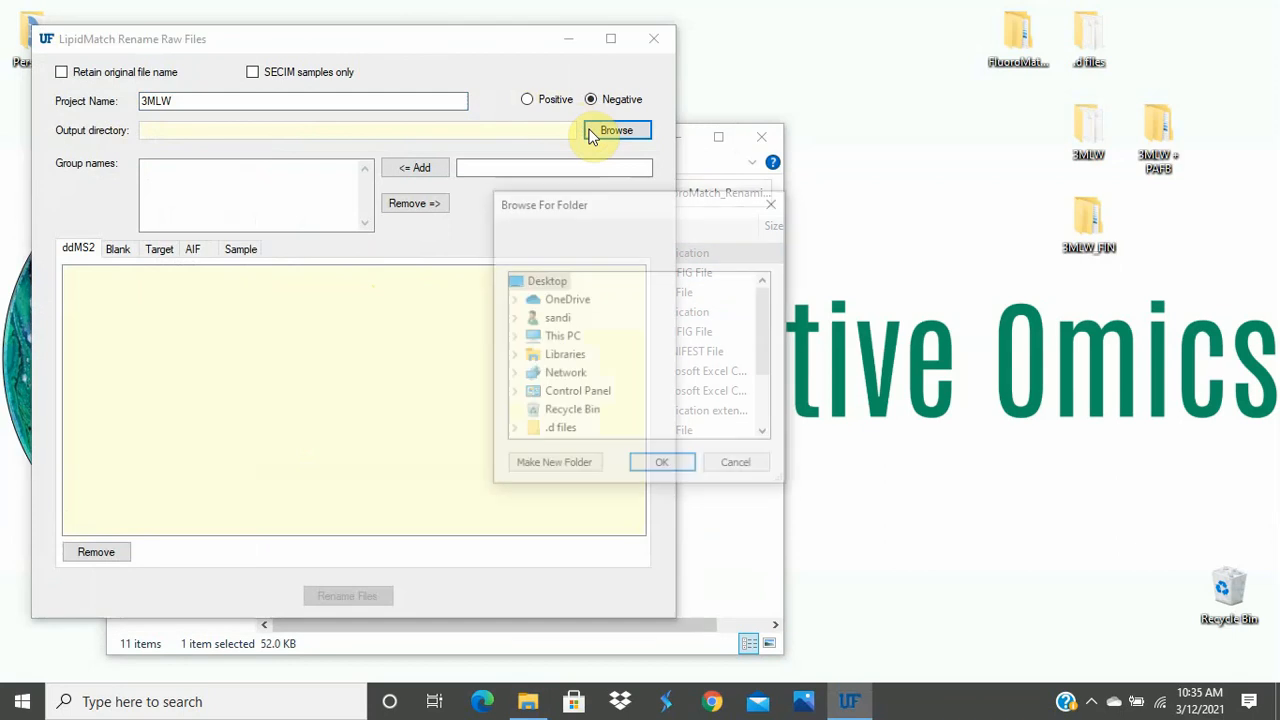
double_click(562, 431)
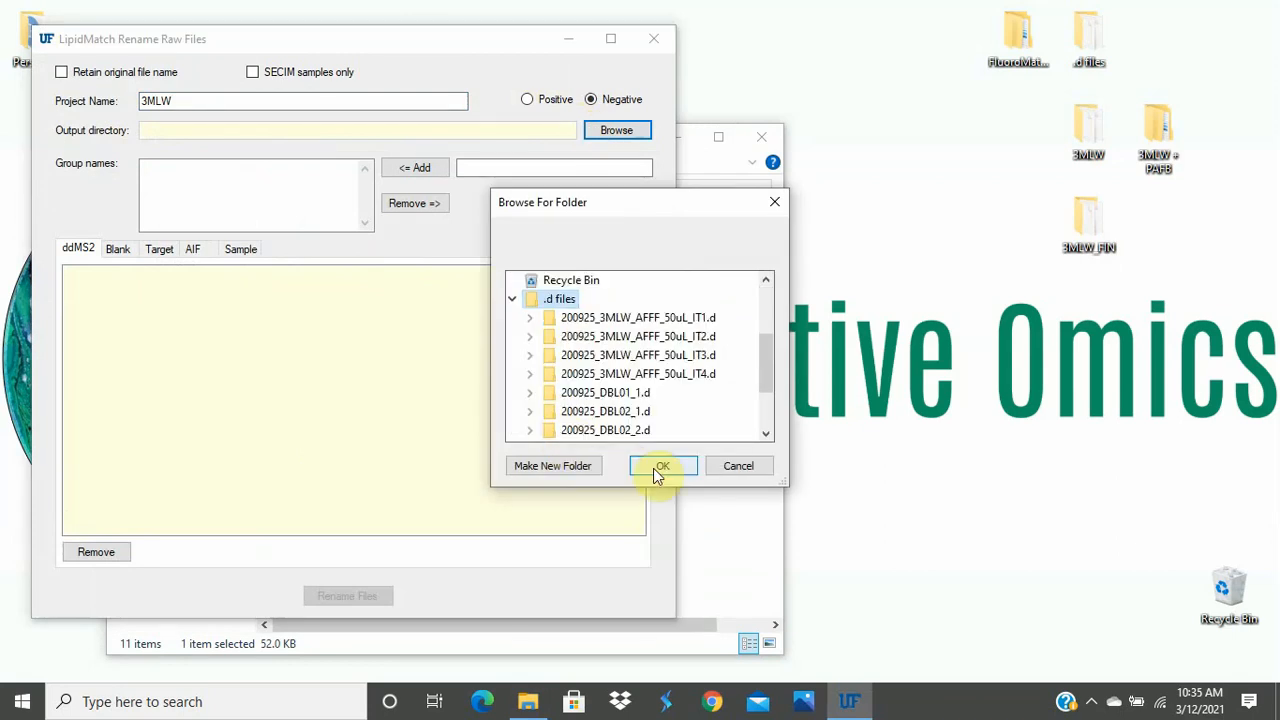
click(660, 468)
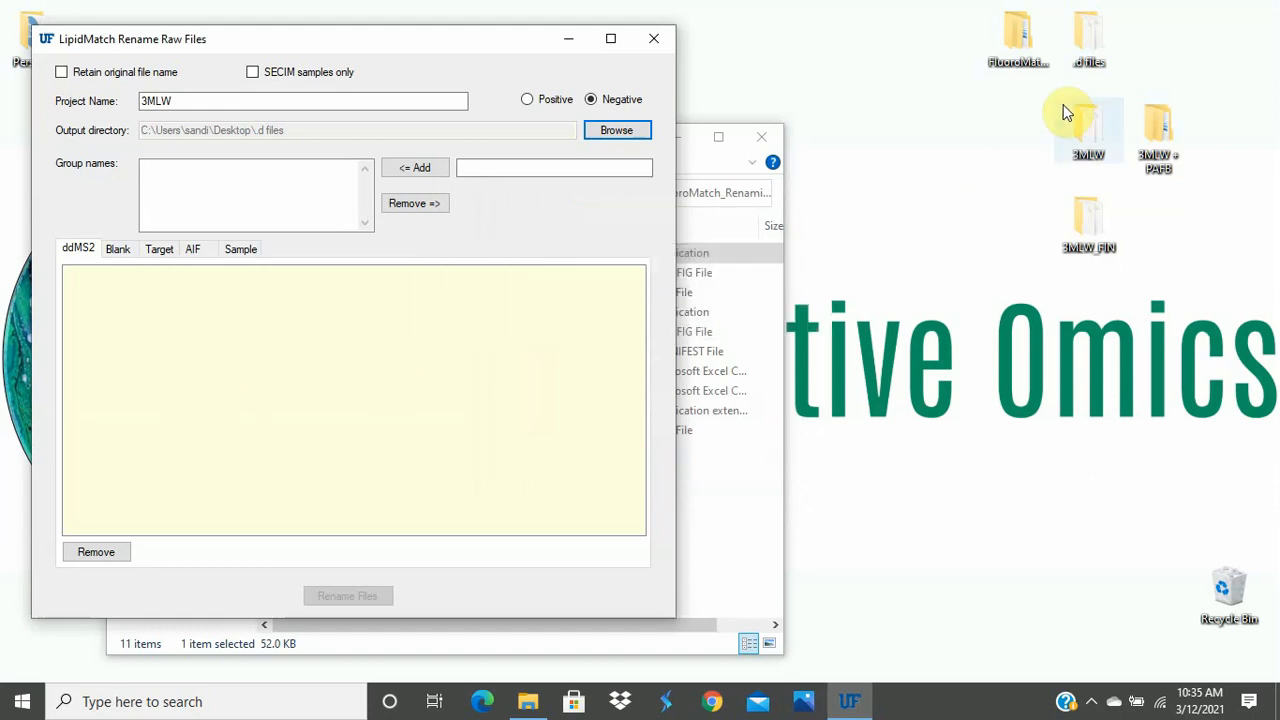
- Add 200925_3MLW_AFFF_50uL_IT1.ms2 through IT4.ms2 from the .d files folder as ddMS2 files and rename them
click(1090, 38)
double_click(1091, 38)
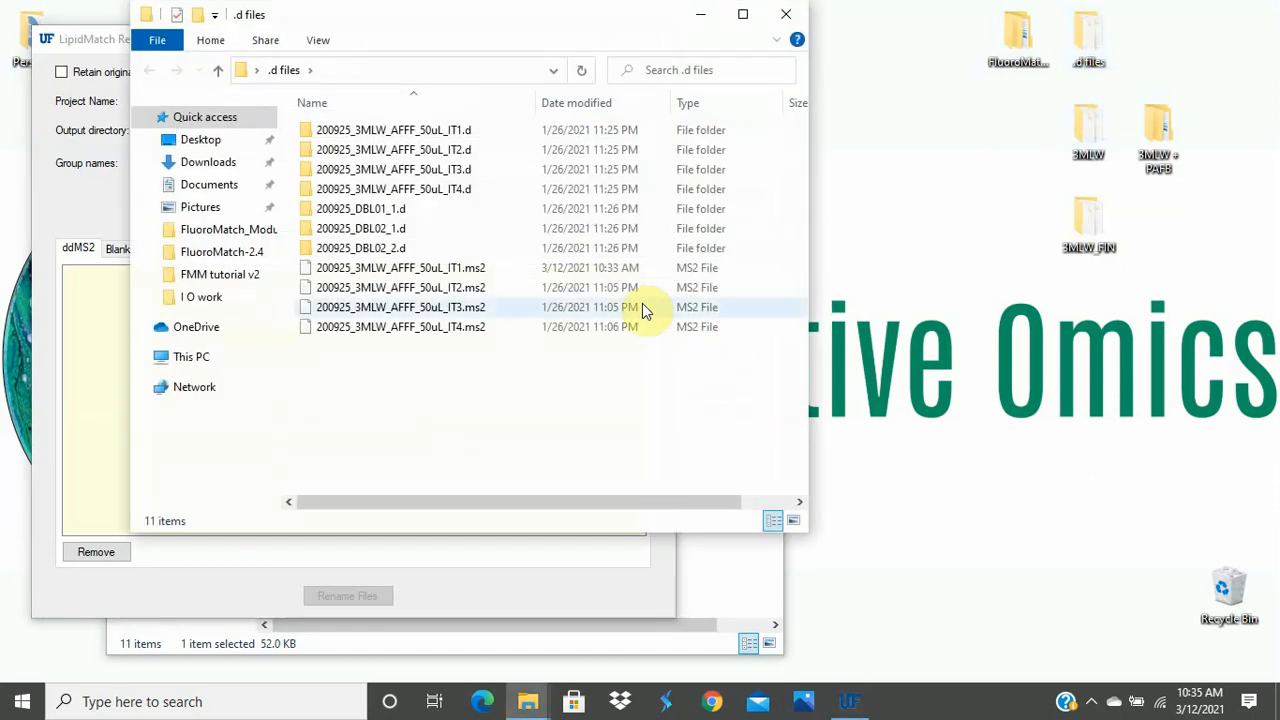
click(494, 277)
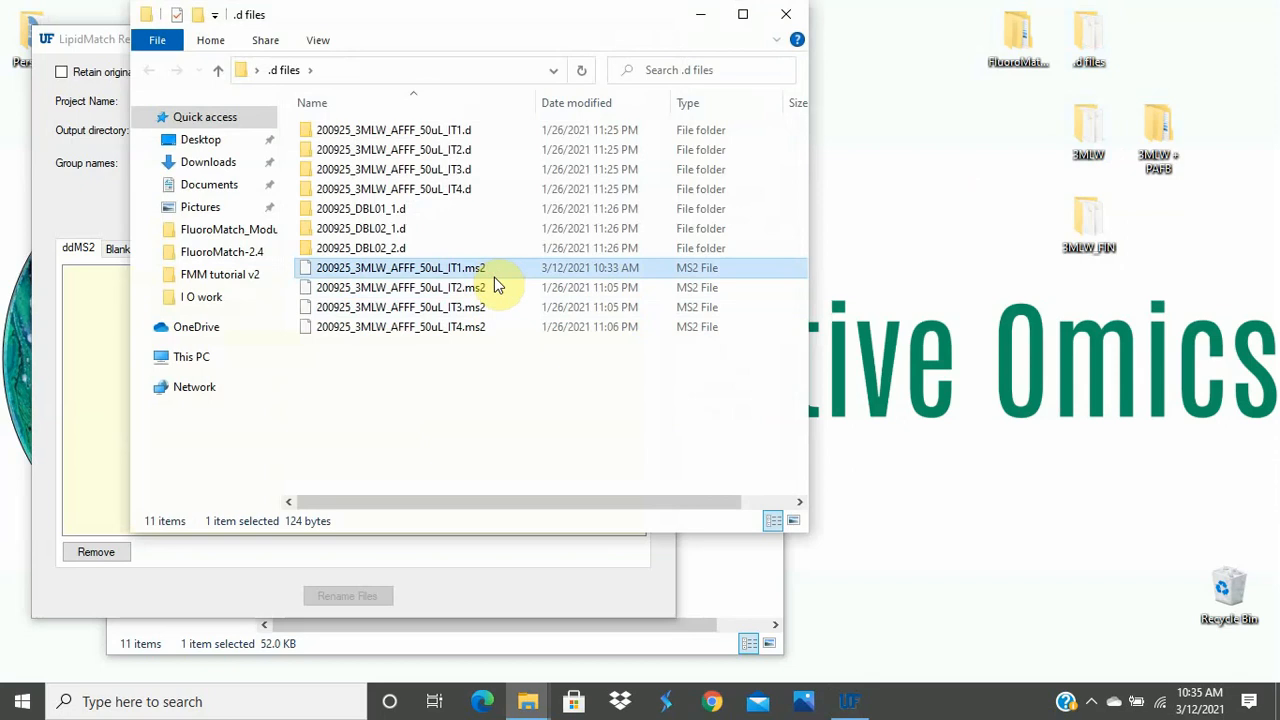
shift+click(478, 327)
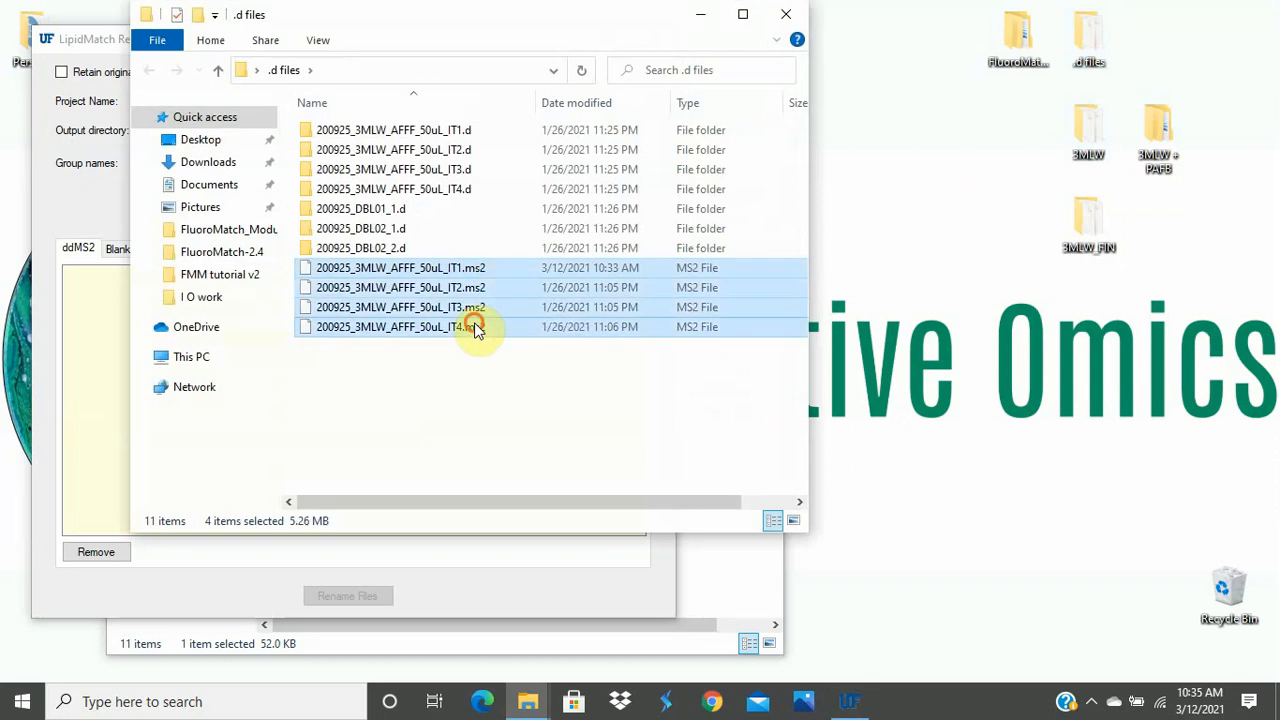
drag(525, 22, 836, 61)
drag(848, 323, 308, 402)
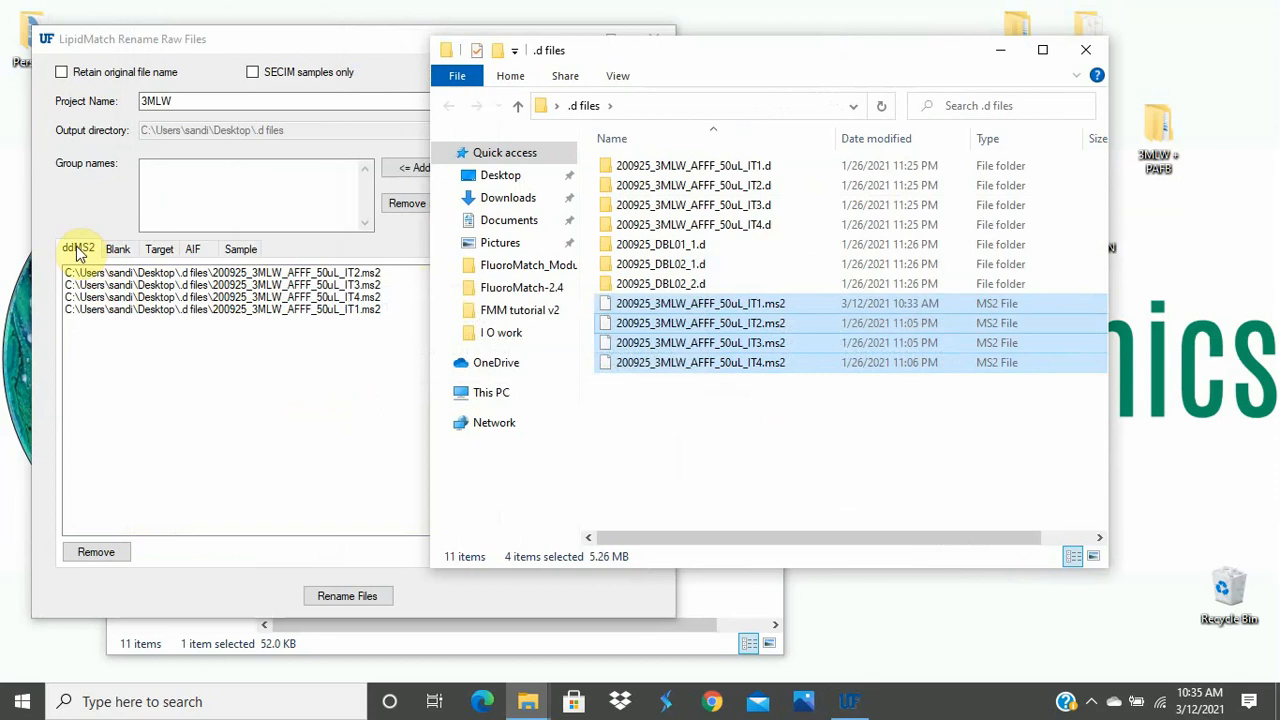
click(1094, 52)
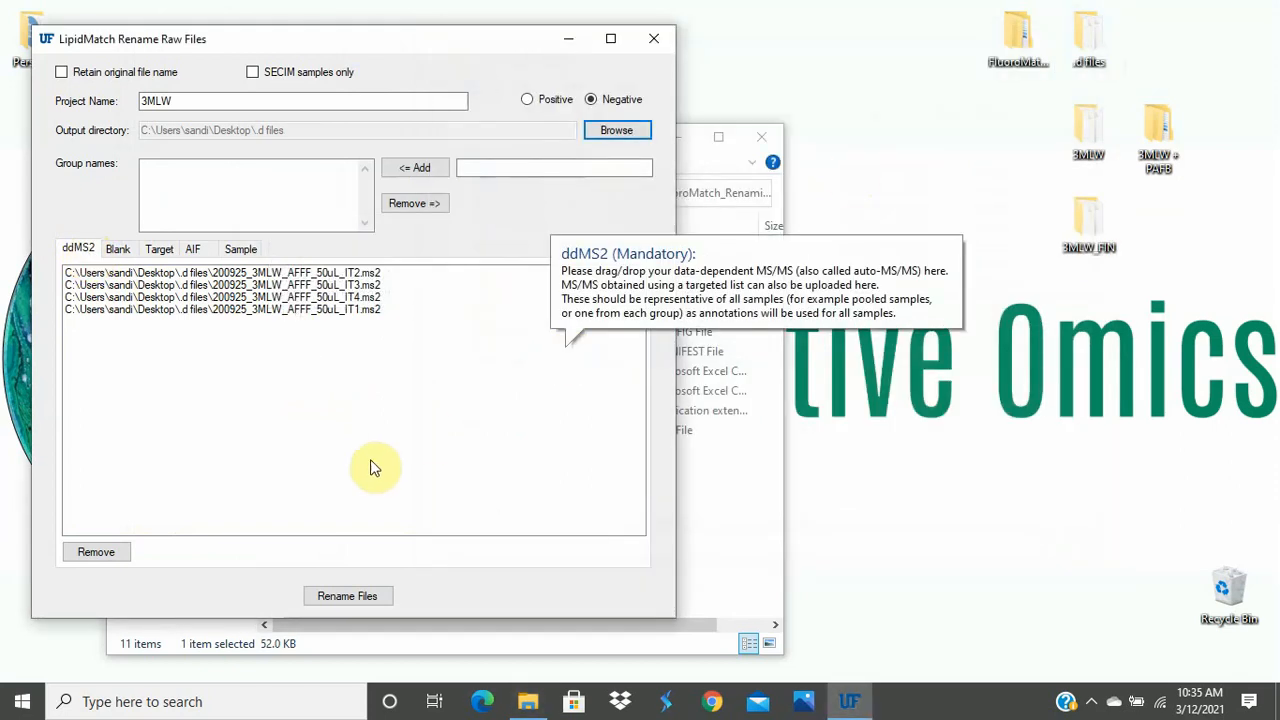
click(368, 597)
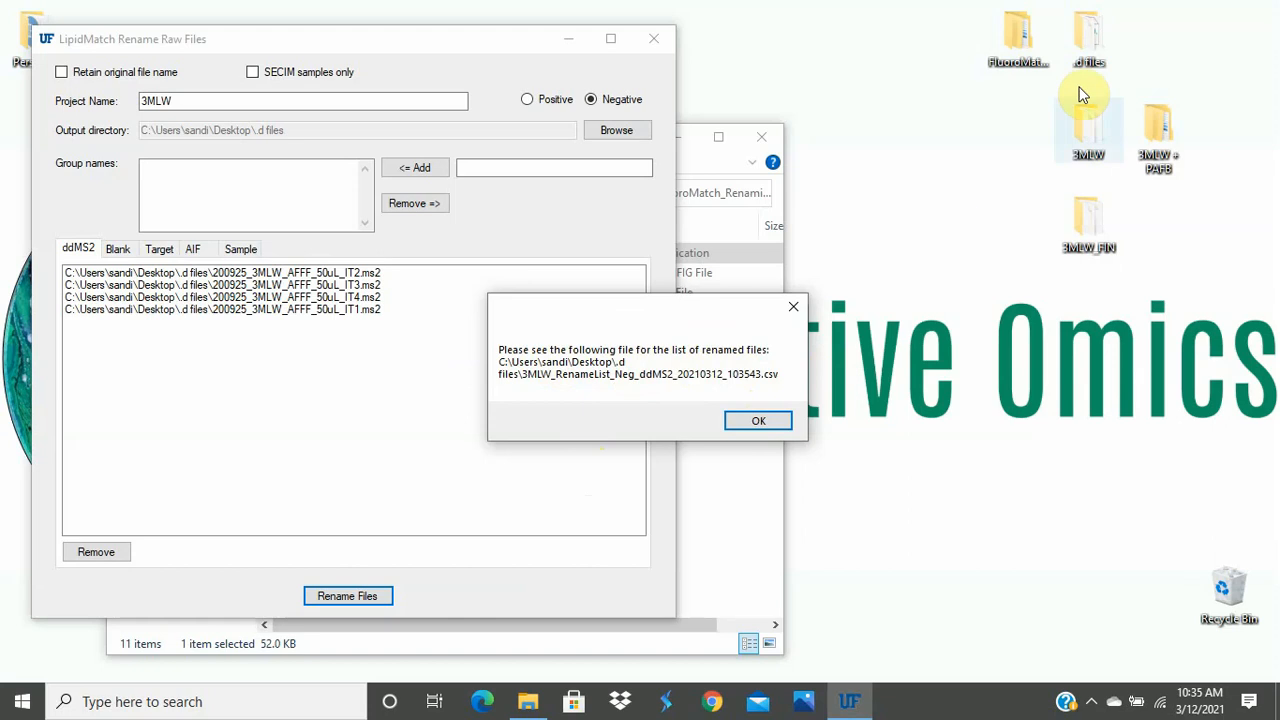
click(763, 423)
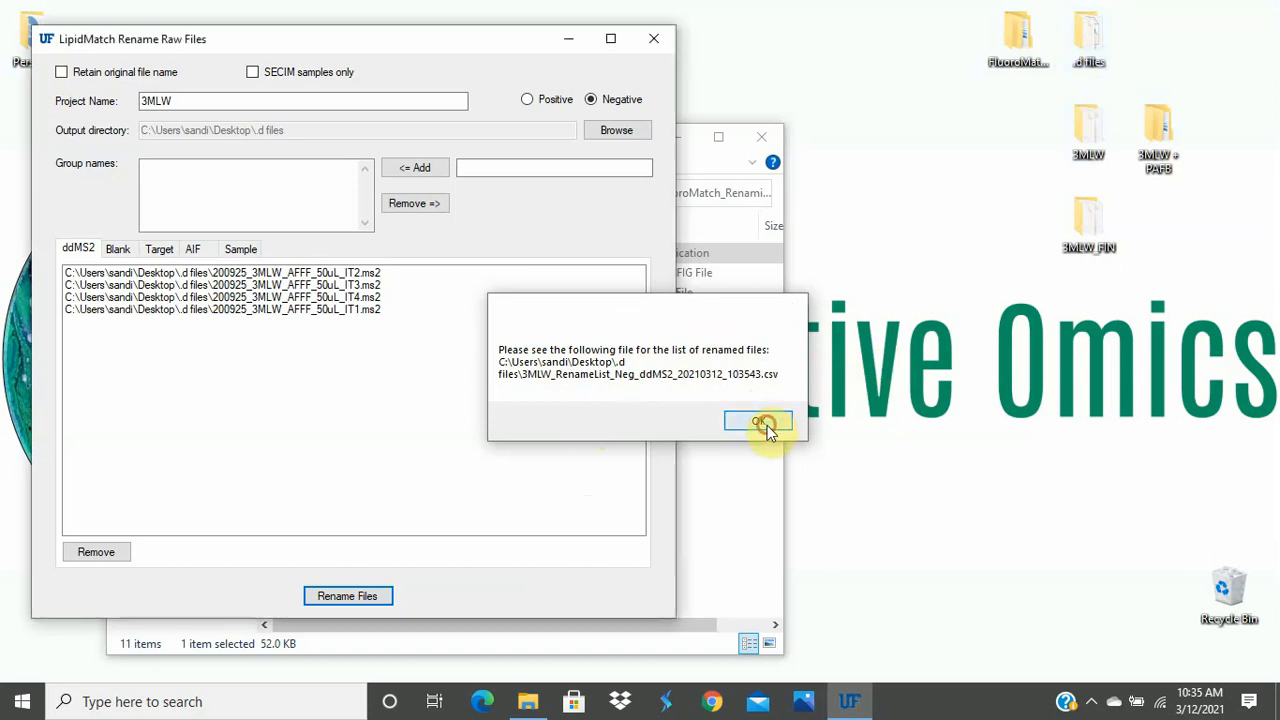
- Review the renamed ms2 files and the 3MLW_RenameList_Neg_ddMS2 CSV in the .d files folder
double_click(1083, 47)
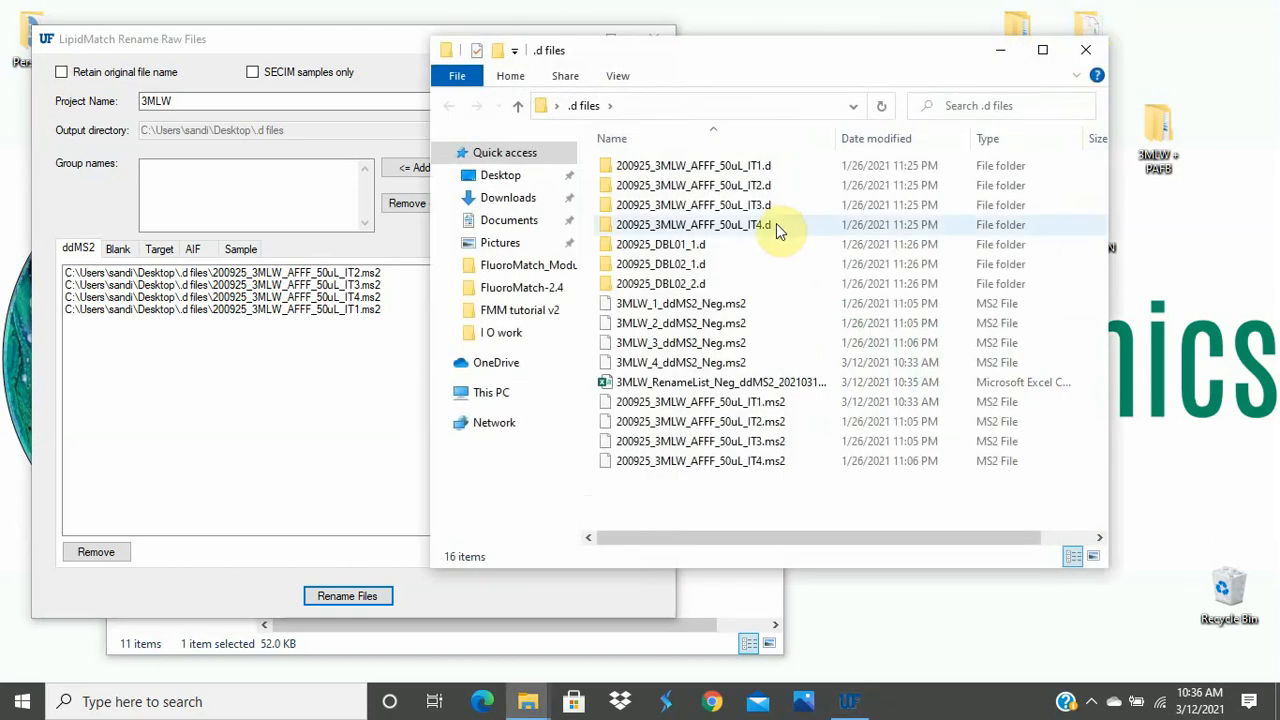
double_click(752, 392)
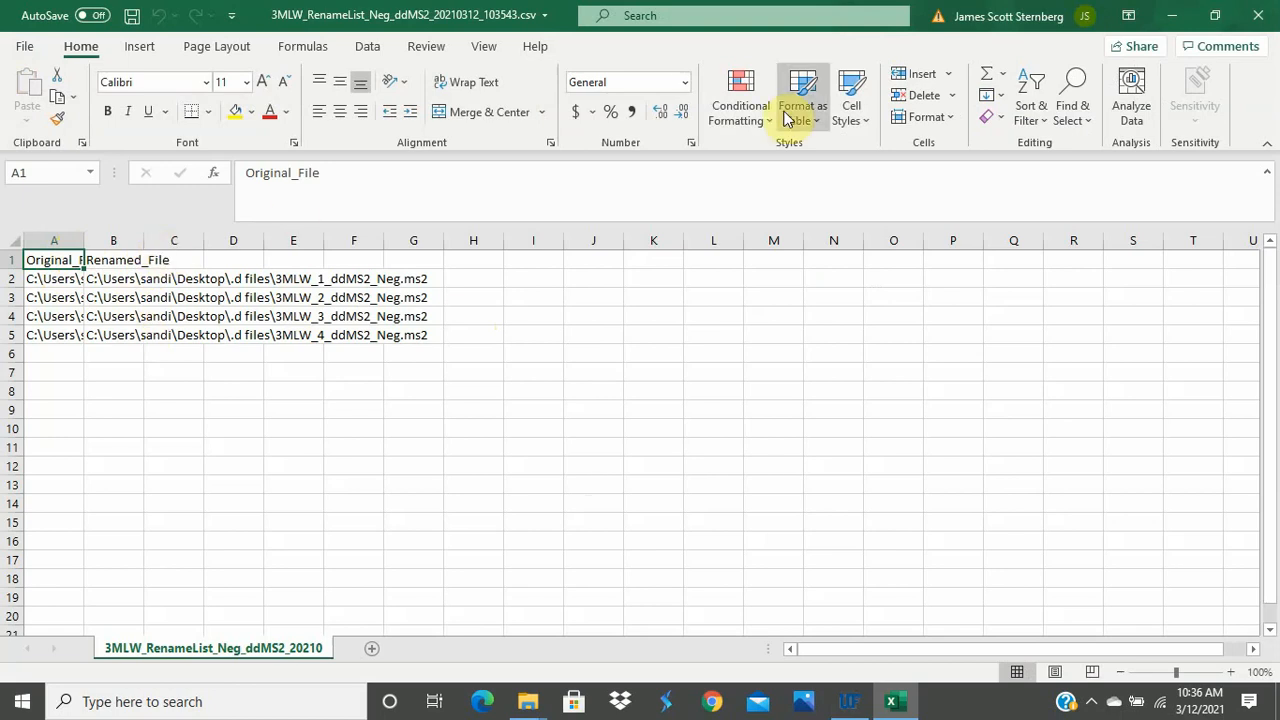
click(1257, 16)
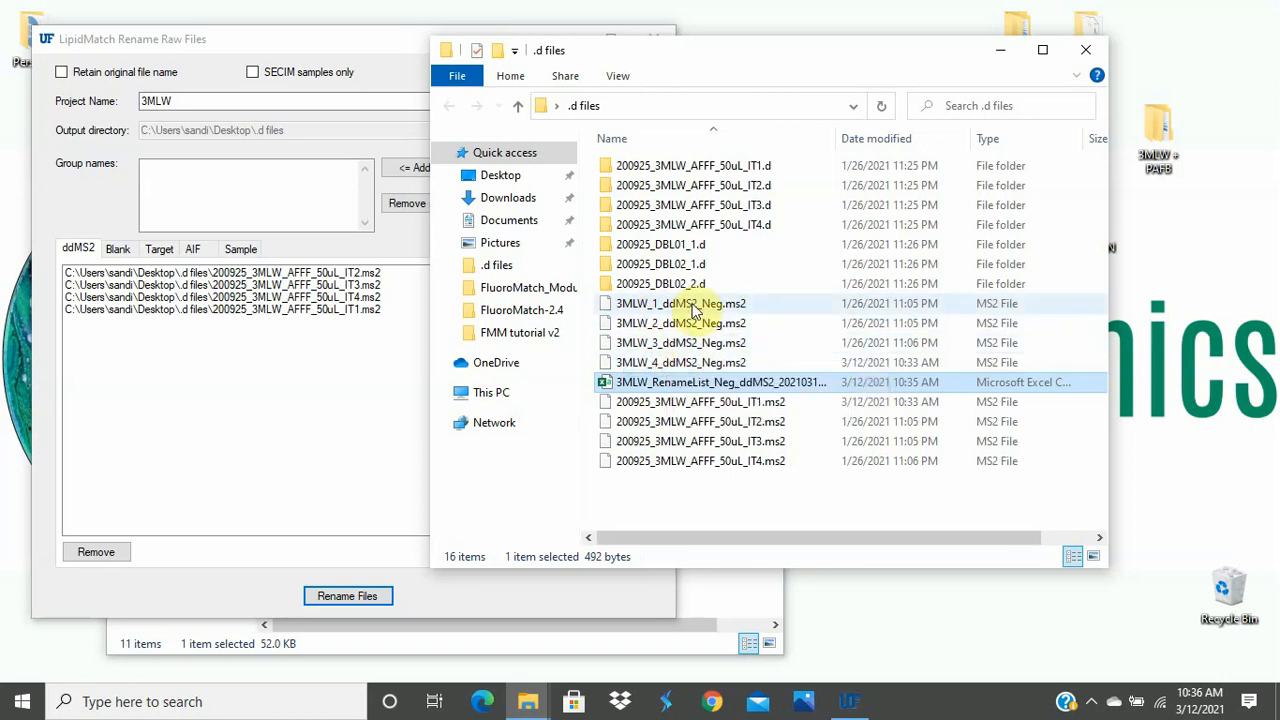
click(1088, 52)
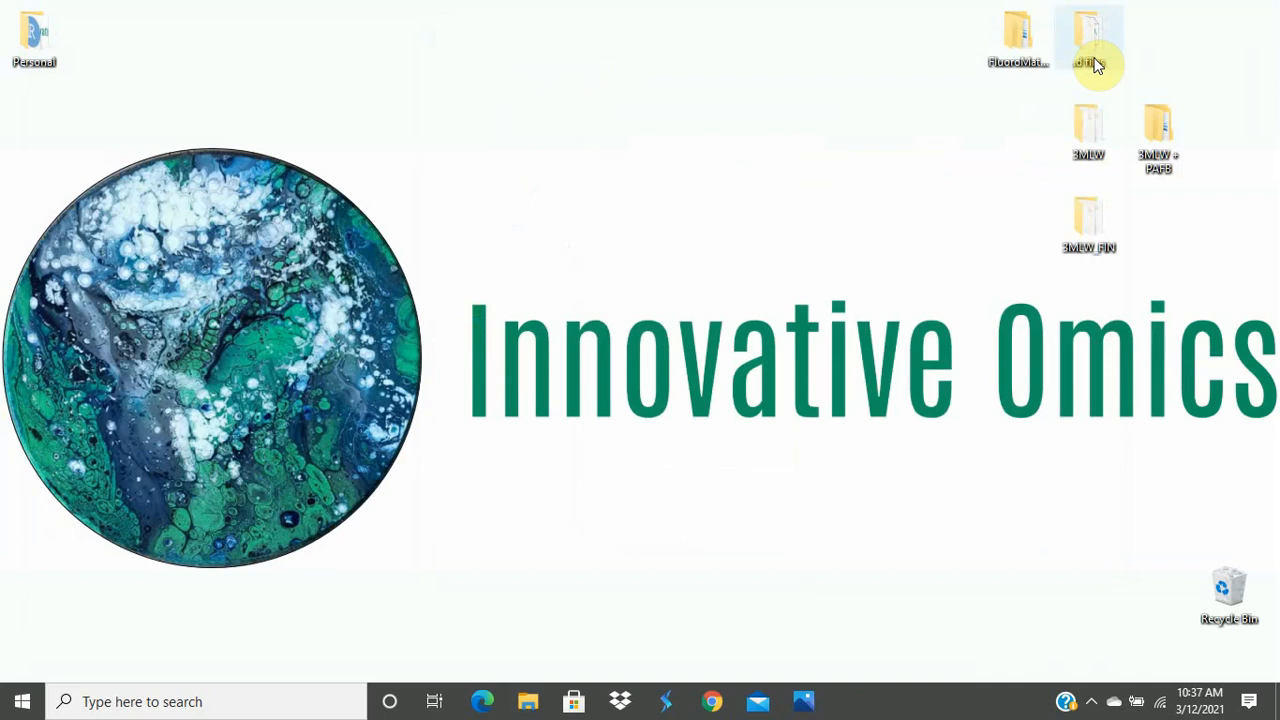
- Examine the ms2 file names and the layout of Example_feature_table_Neg.csv in the desktop's 3MLW folder
double_click(1082, 122)
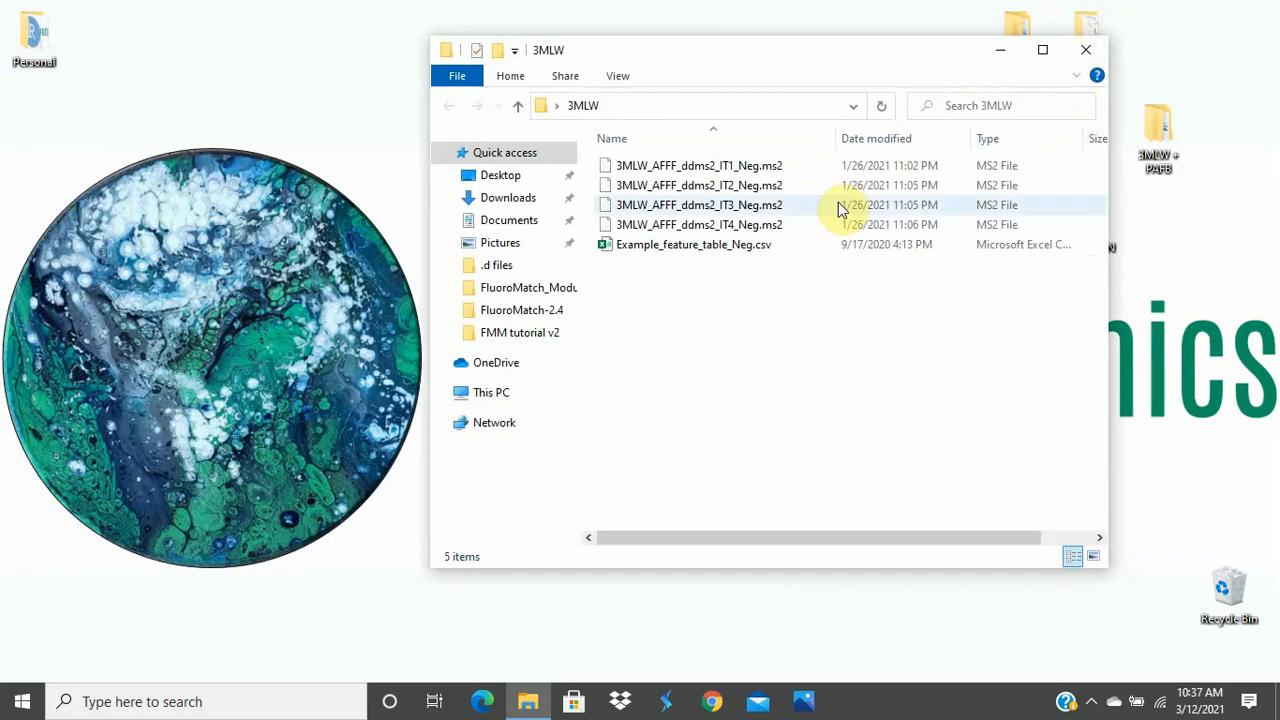
double_click(773, 248)
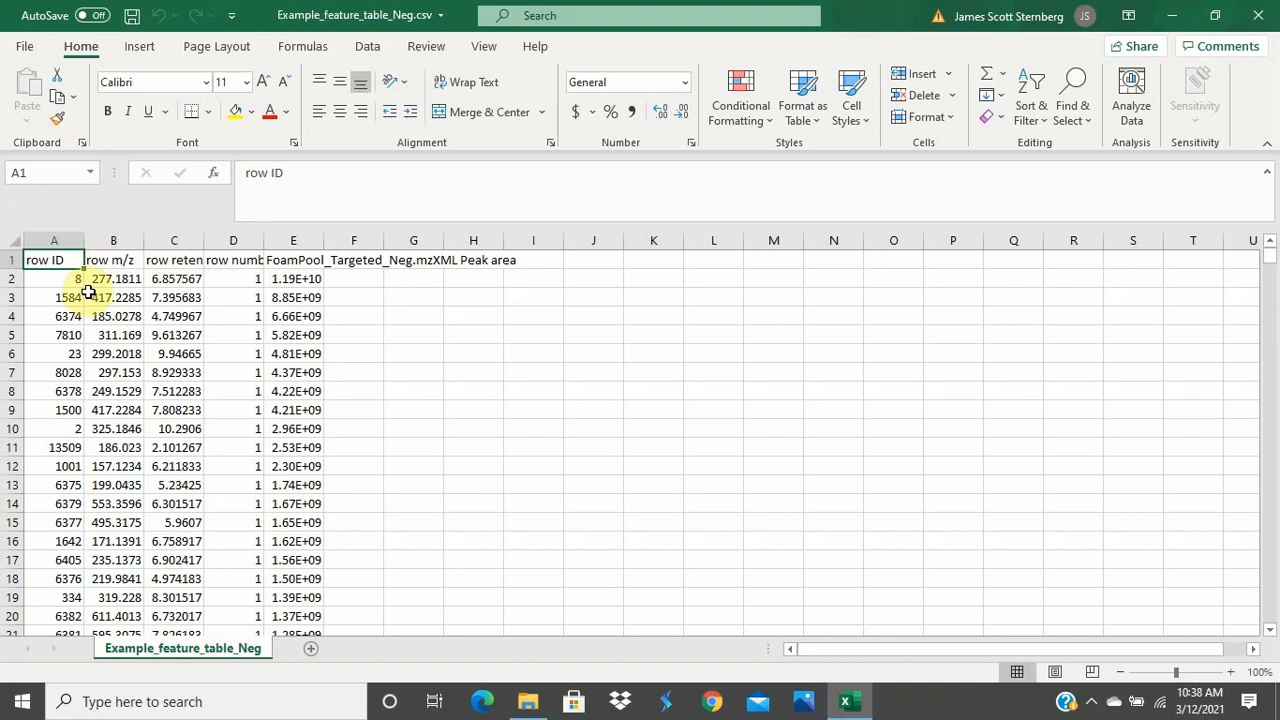
click(1268, 10)
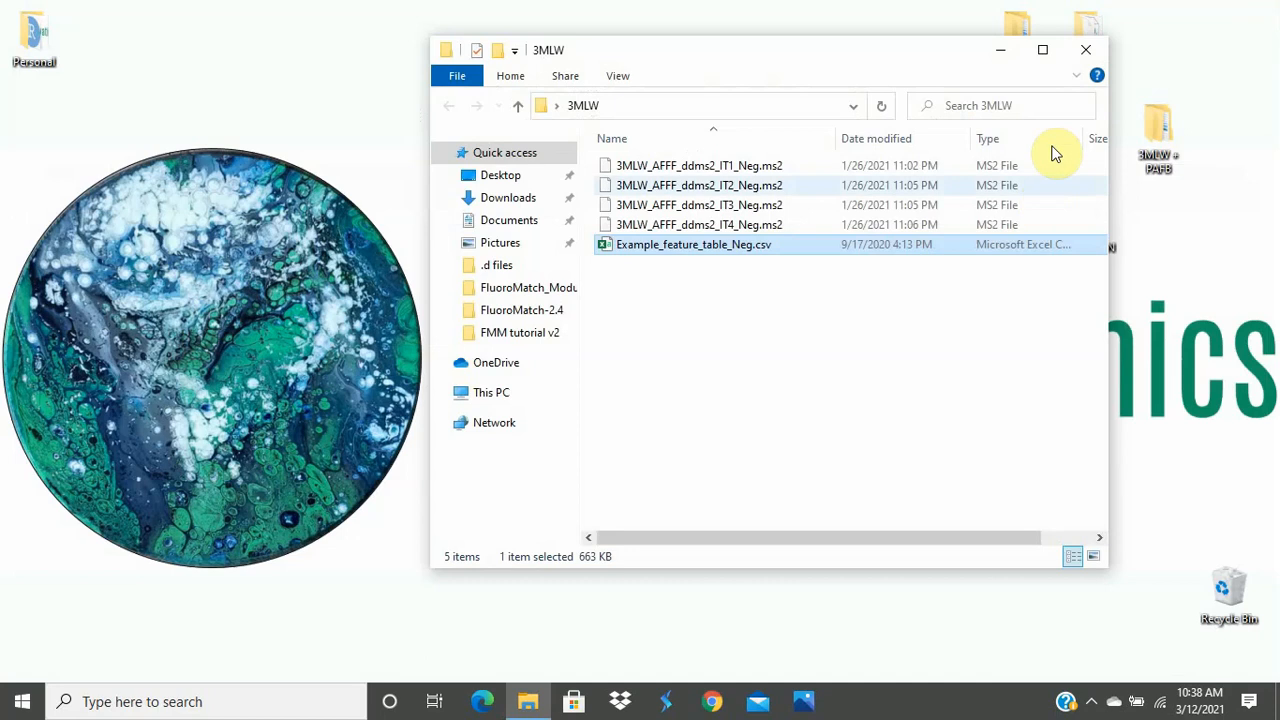
click(1086, 51)
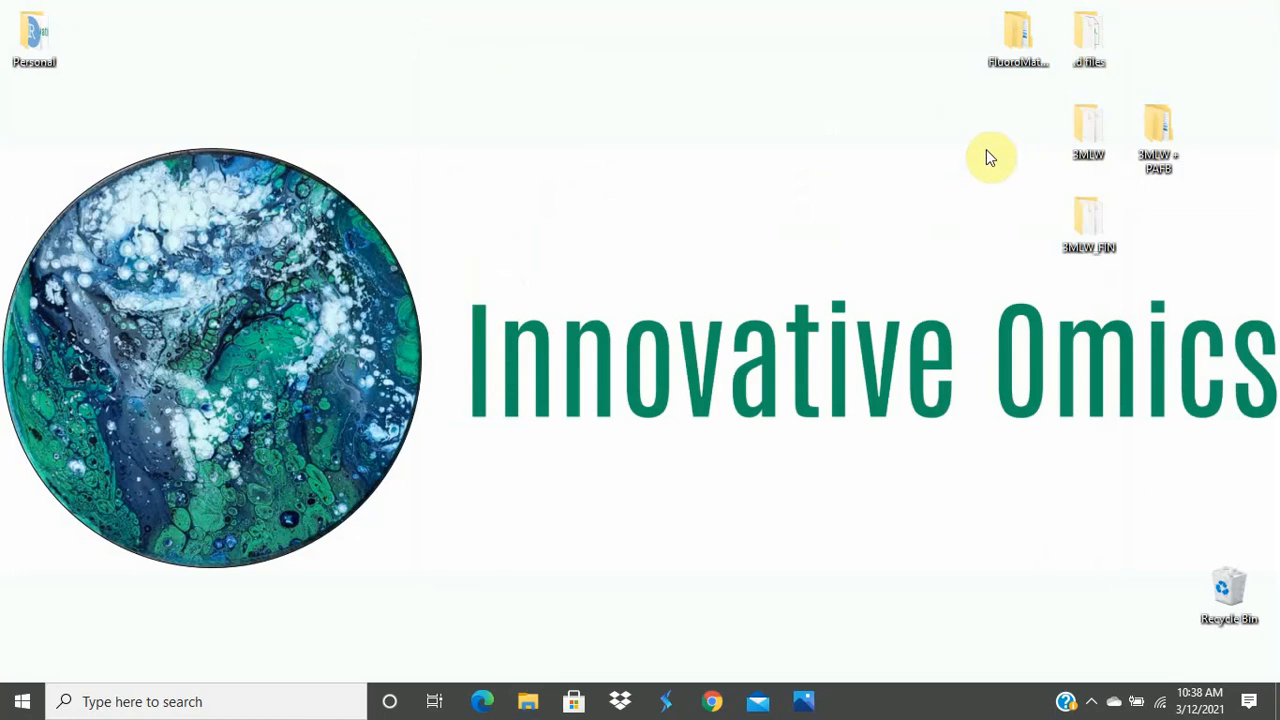
- Examine the 3MLW and PAFB subfolders in the desktop's 3MLW + PAFB folder, including their ms2 files and feature tables
double_click(1087, 152)
double_click(1175, 129)
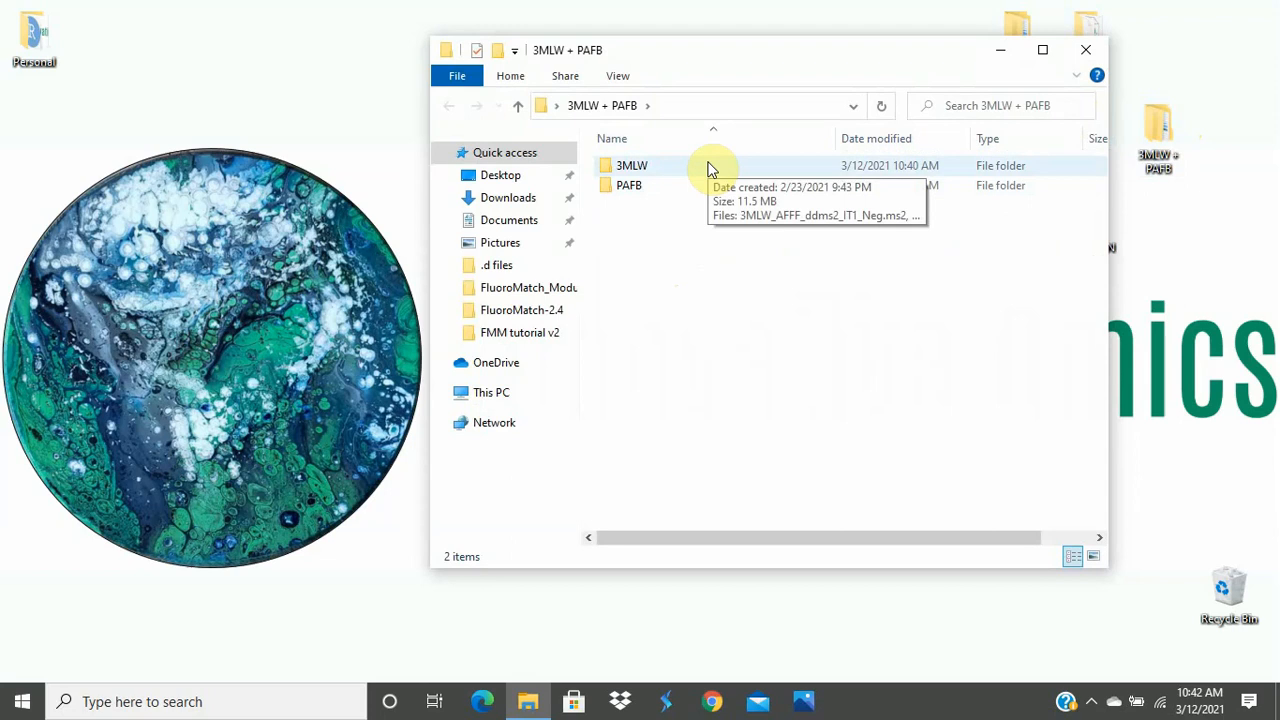
click(630, 187)
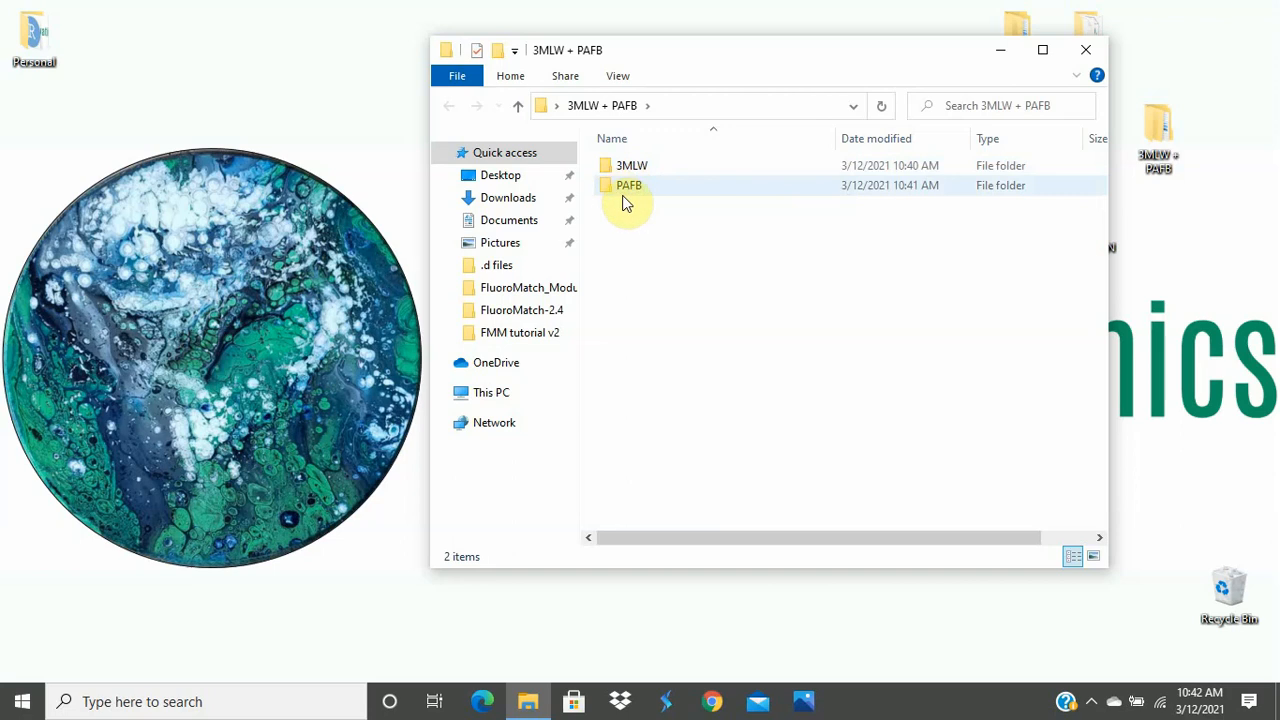
click(643, 170)
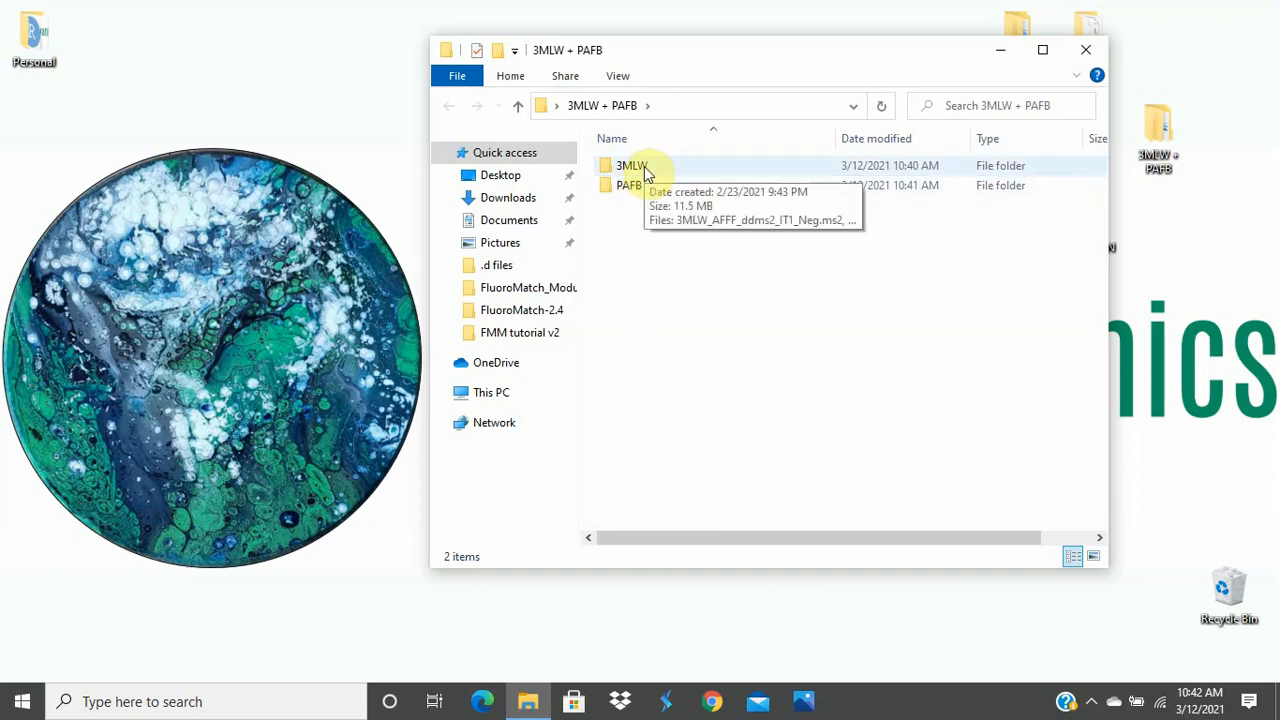
double_click(645, 170)
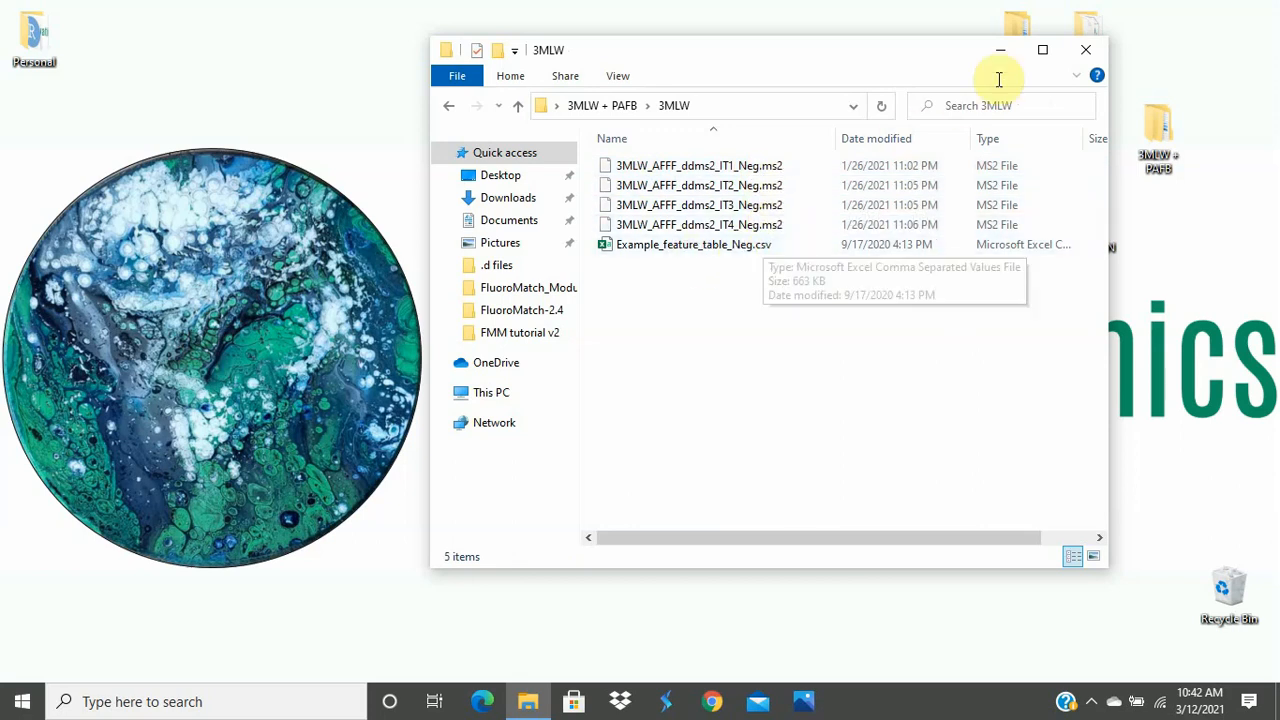
click(520, 104)
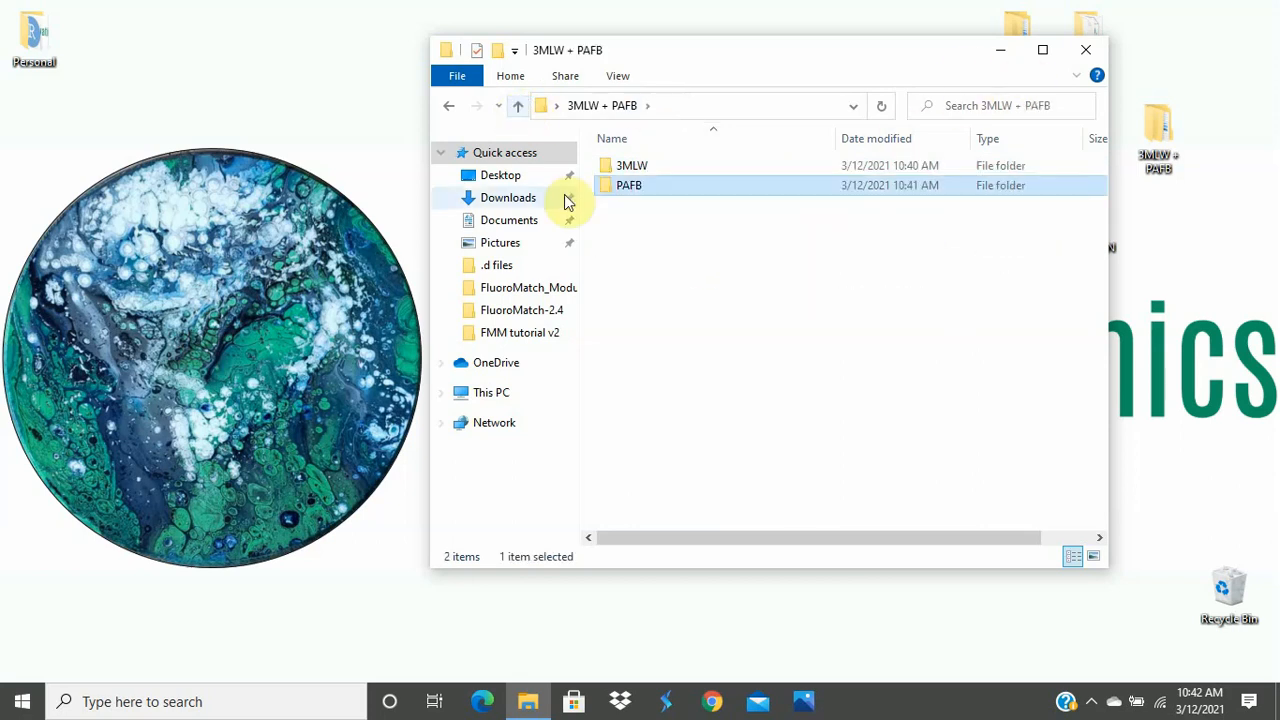
double_click(621, 193)
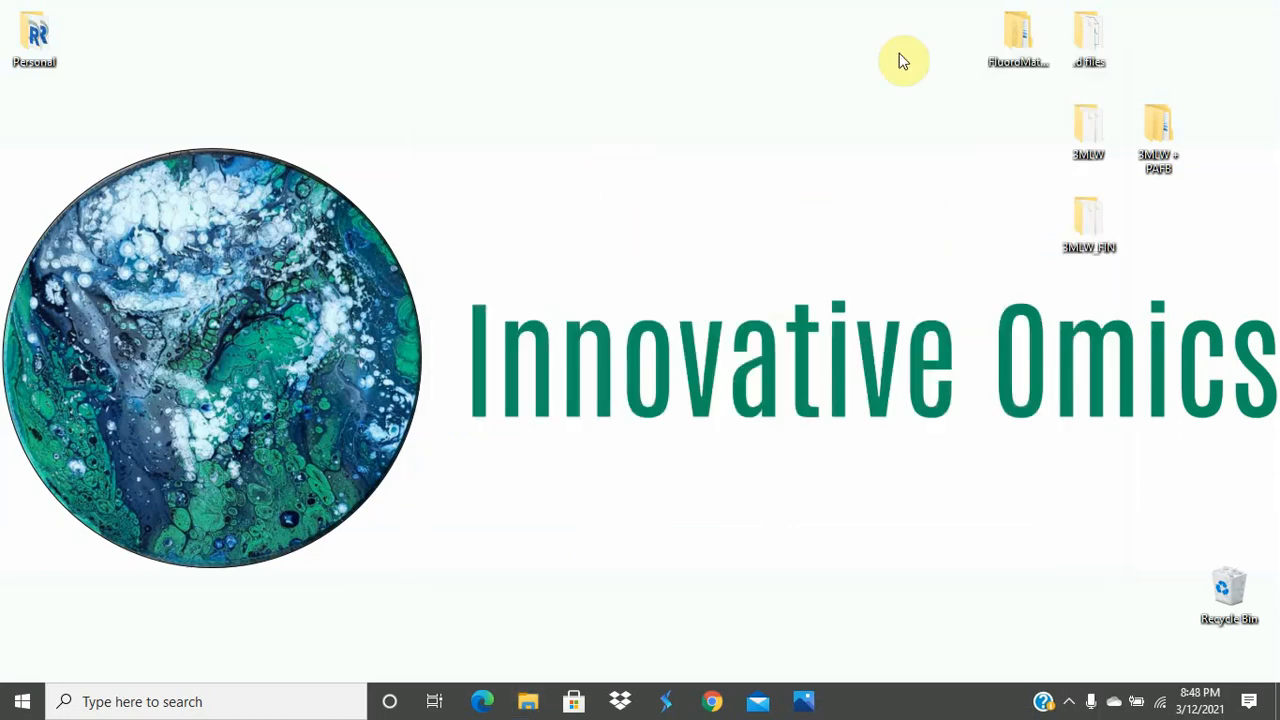
- Open the FluoroMatch.mc.r script from the FluoroMatch_Modular folder inside FluoroMatch-2.4 in RStudio
double_click(1006, 48)
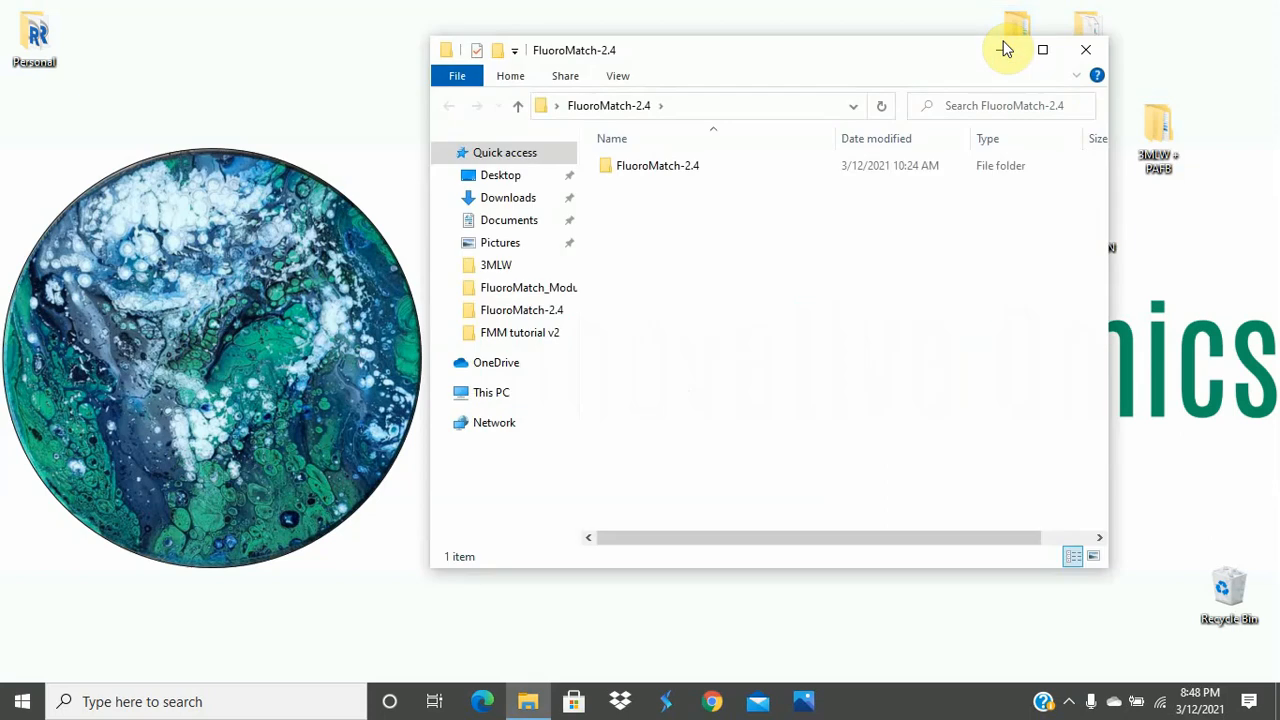
double_click(688, 170)
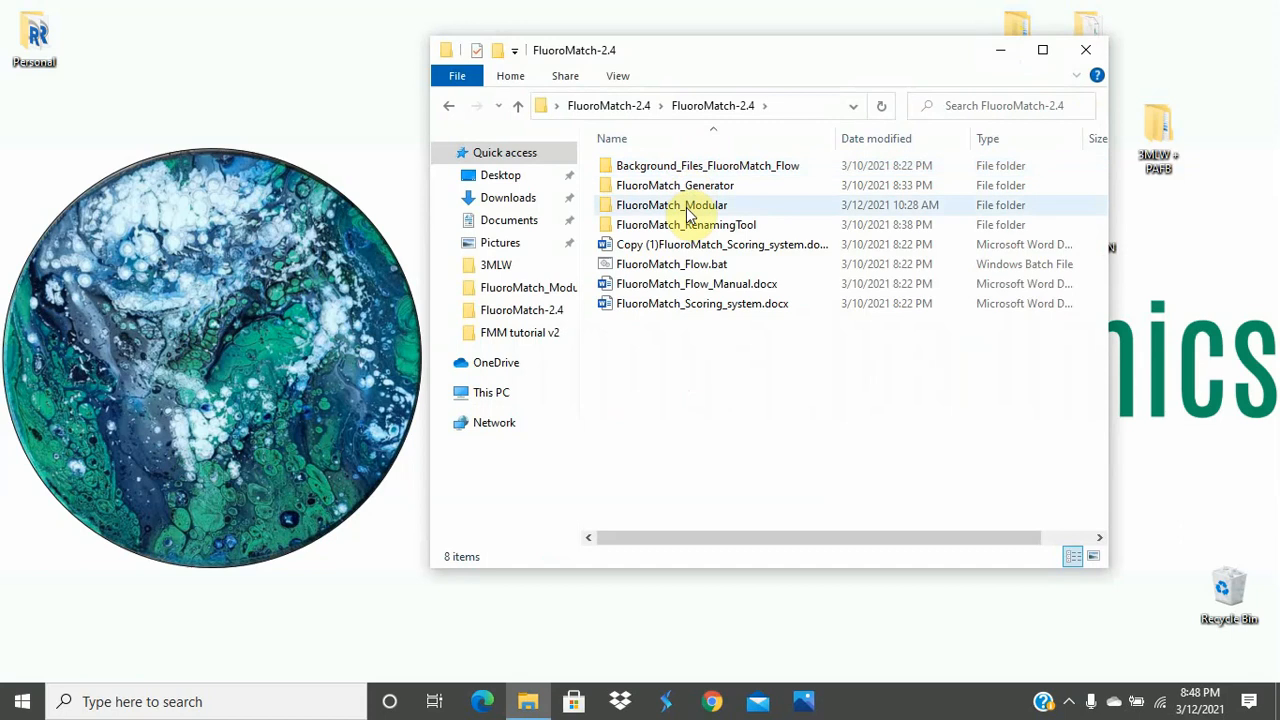
double_click(690, 205)
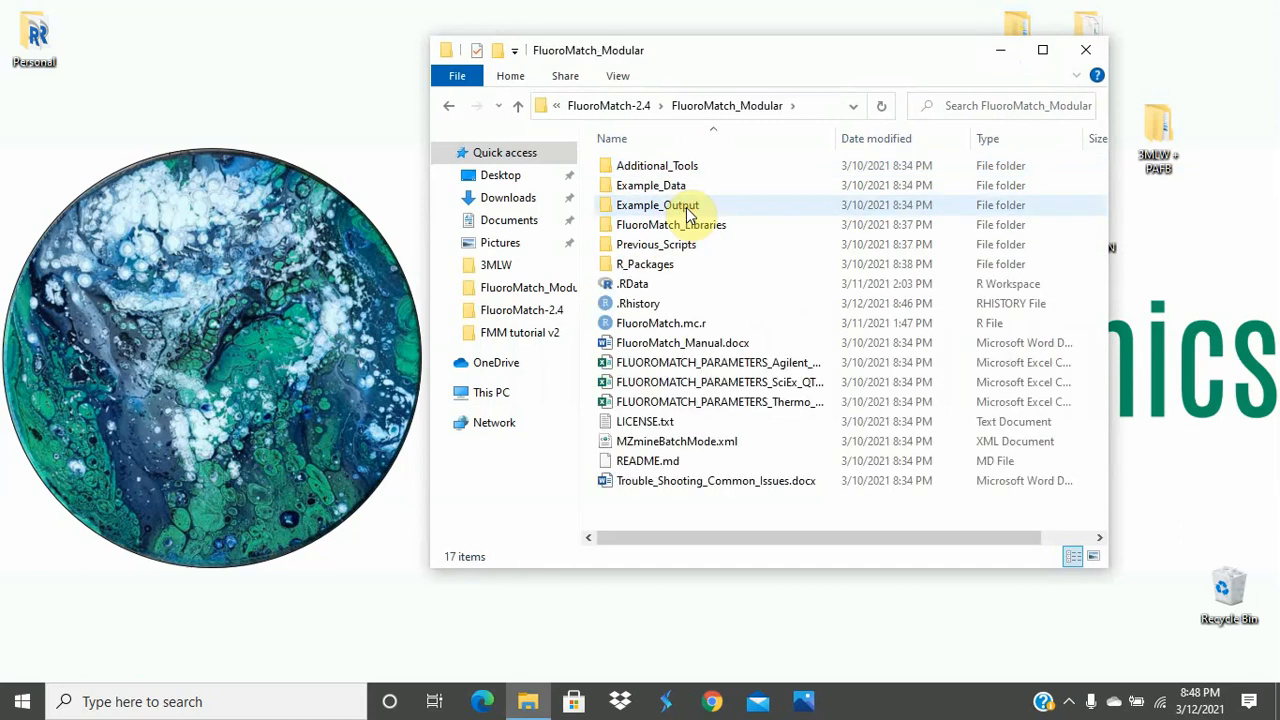
click(708, 328)
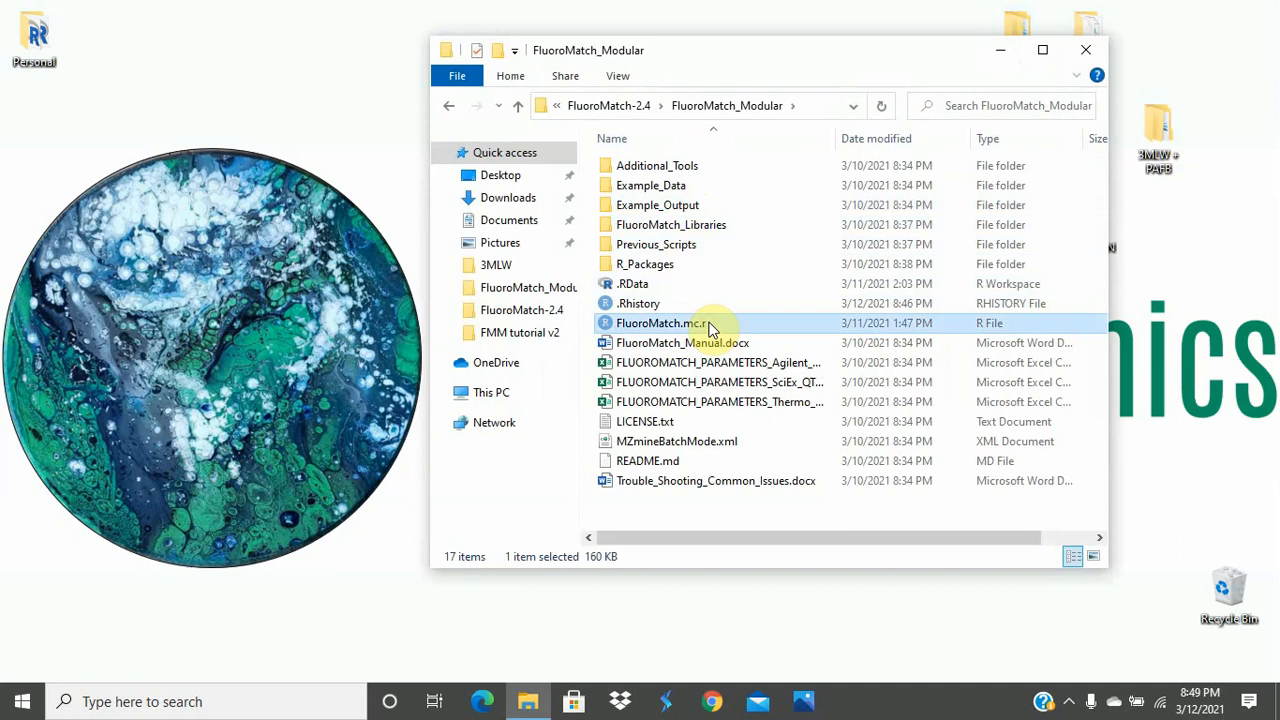
double_click(709, 329)
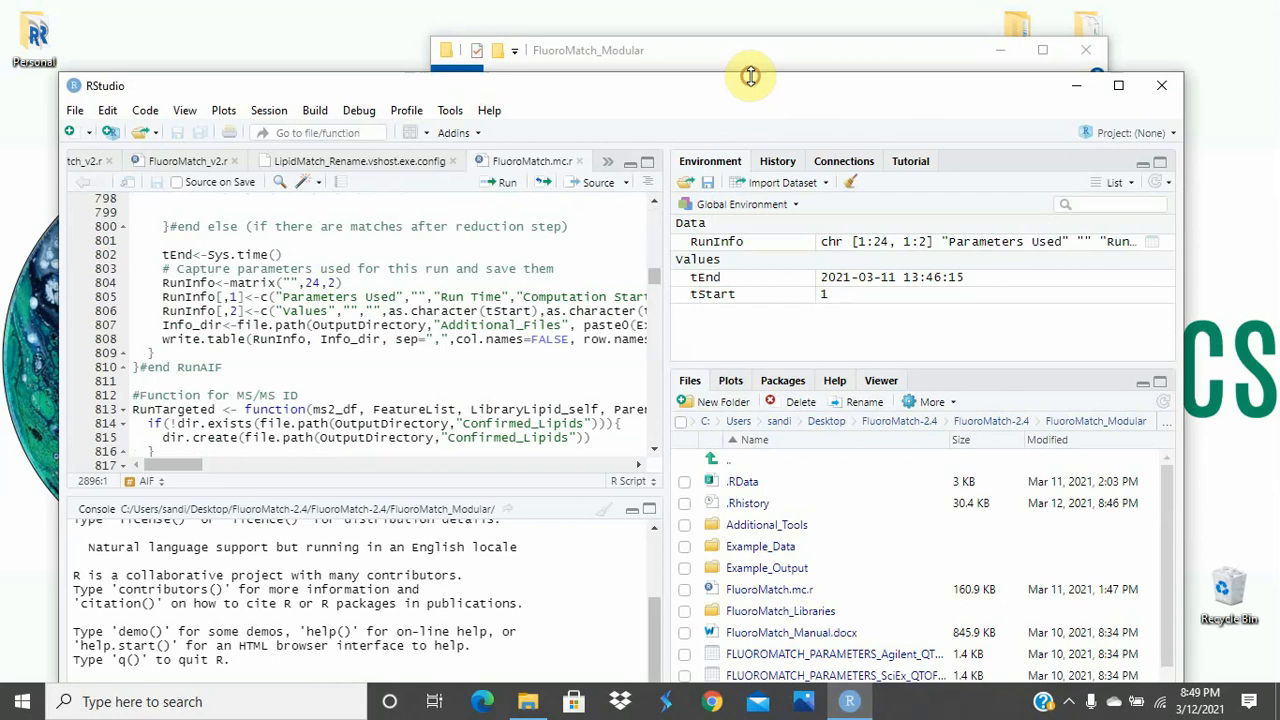
- Copy the entire FluoroMatch.mc.r script and minimize RStudio
drag(752, 80, 758, 70)
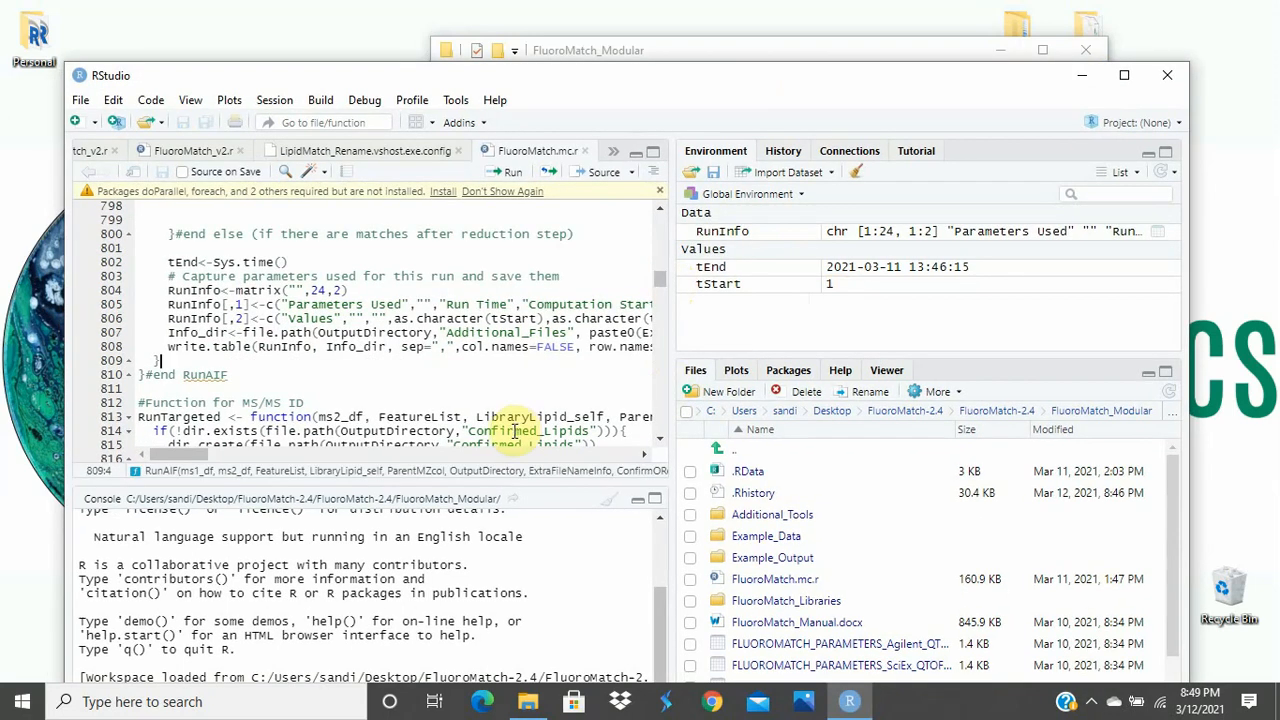
click(364, 346)
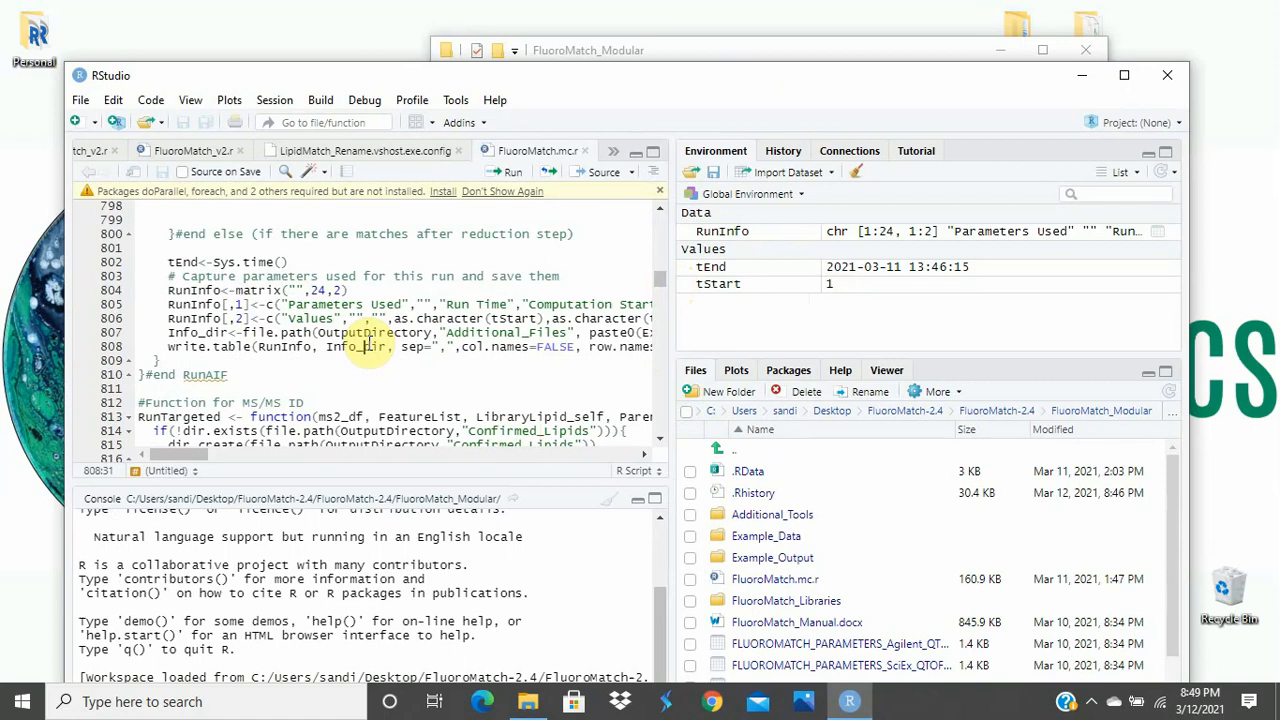
key(ctrl+a)
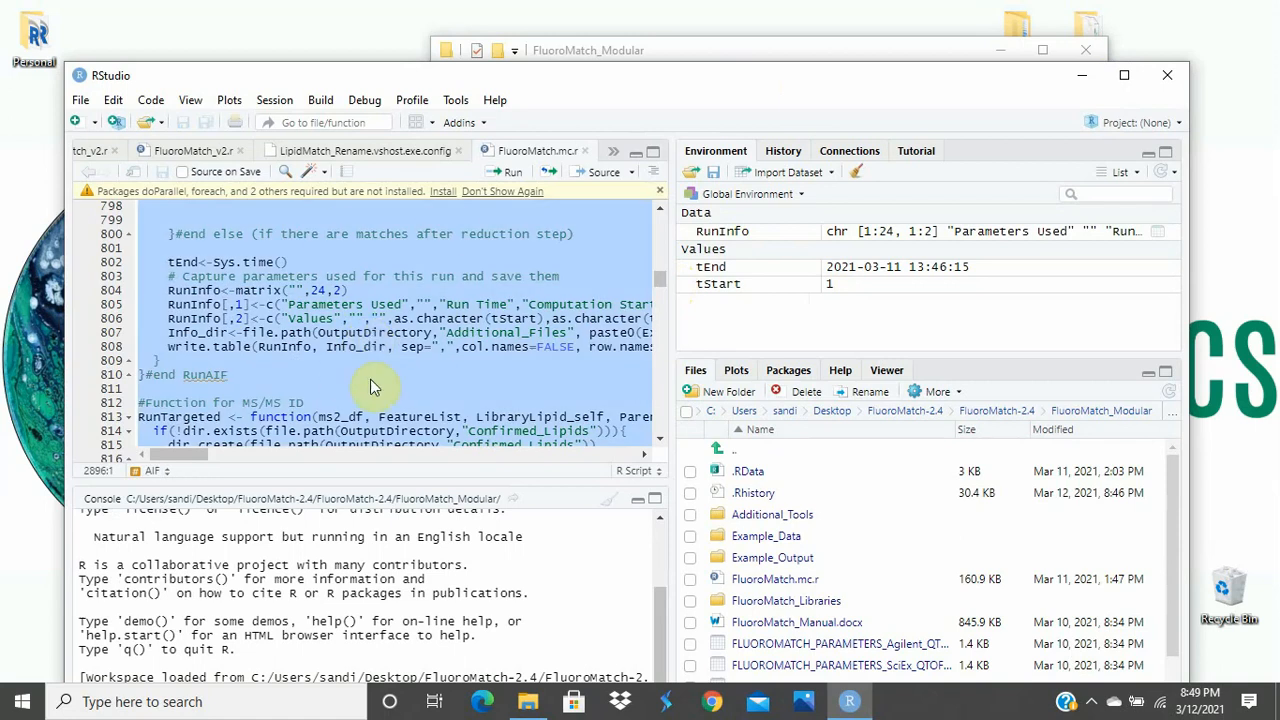
click(1082, 78)
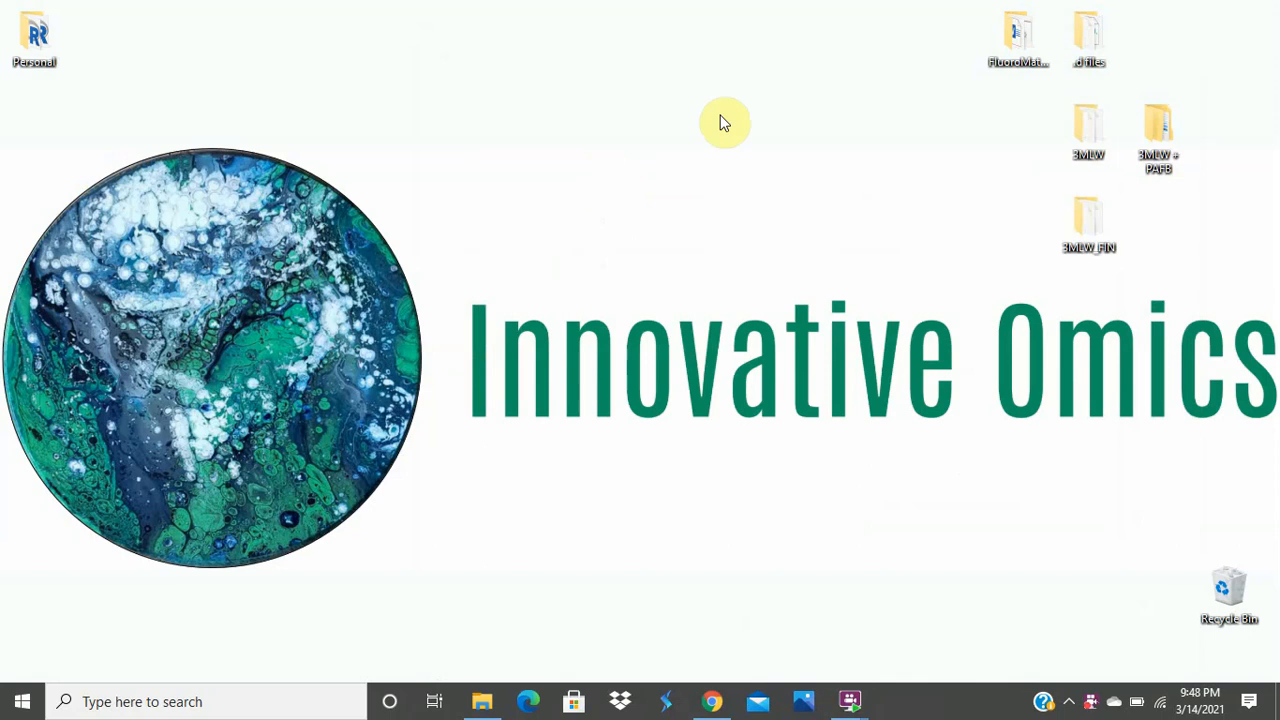
- Launch Rgui from its shortcut in the FluoroMatch_Modular folder and run the copied script in the R console
double_click(1020, 40)
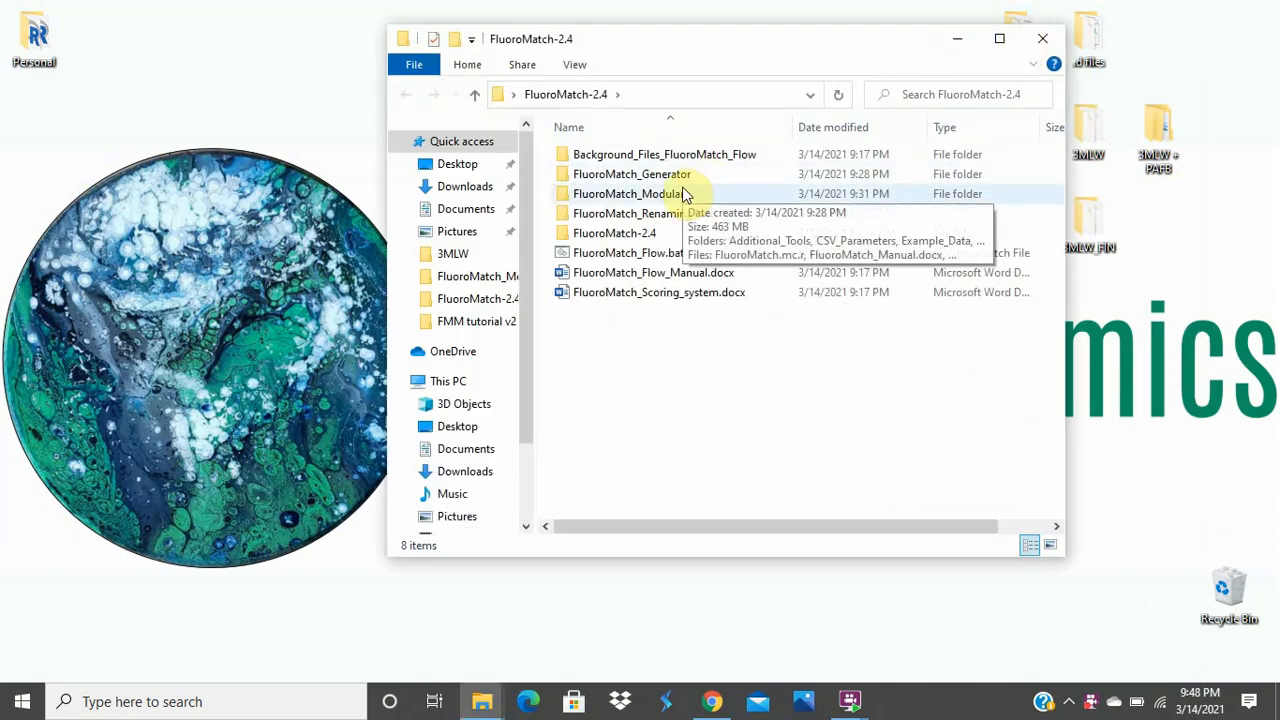
double_click(685, 194)
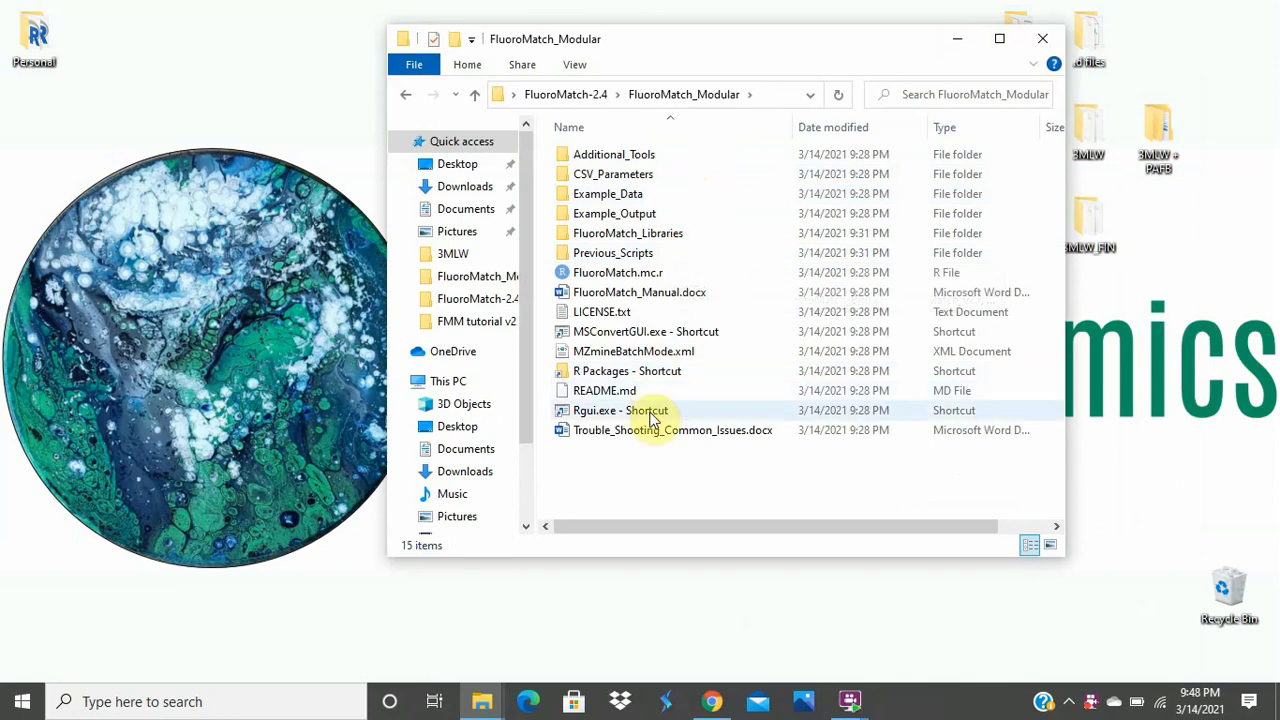
double_click(650, 412)
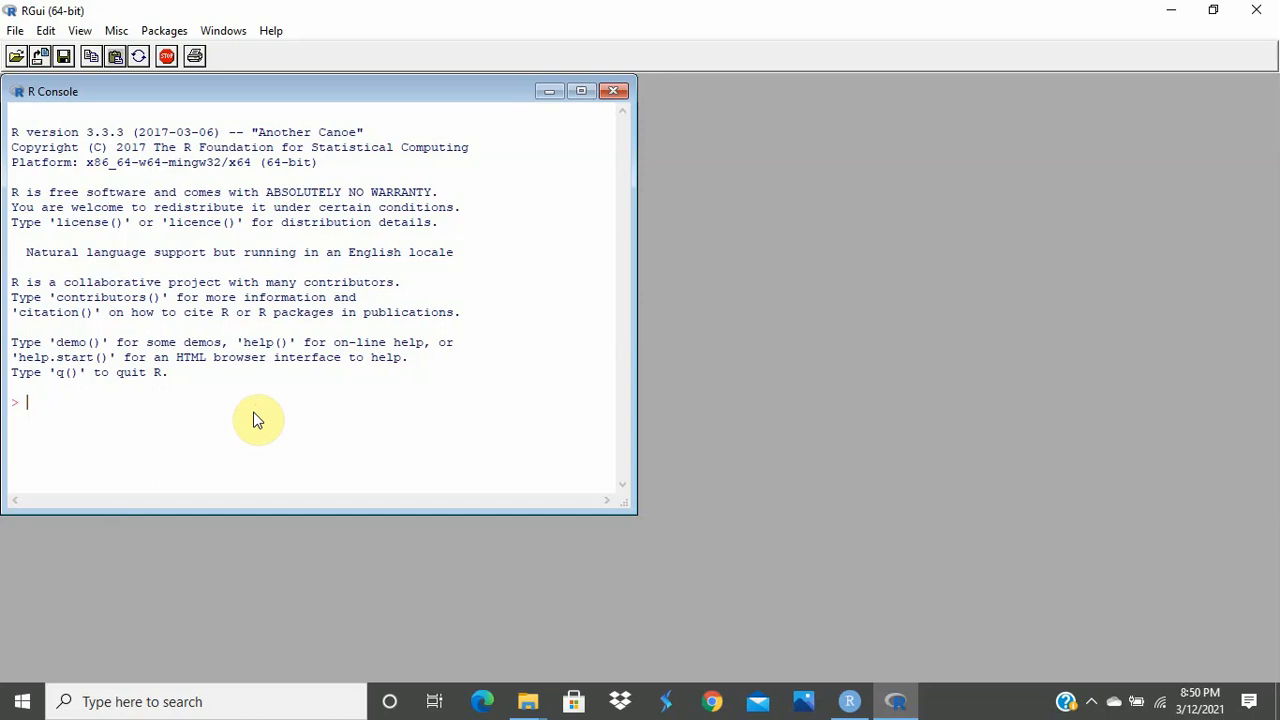
key(ctrl+v)
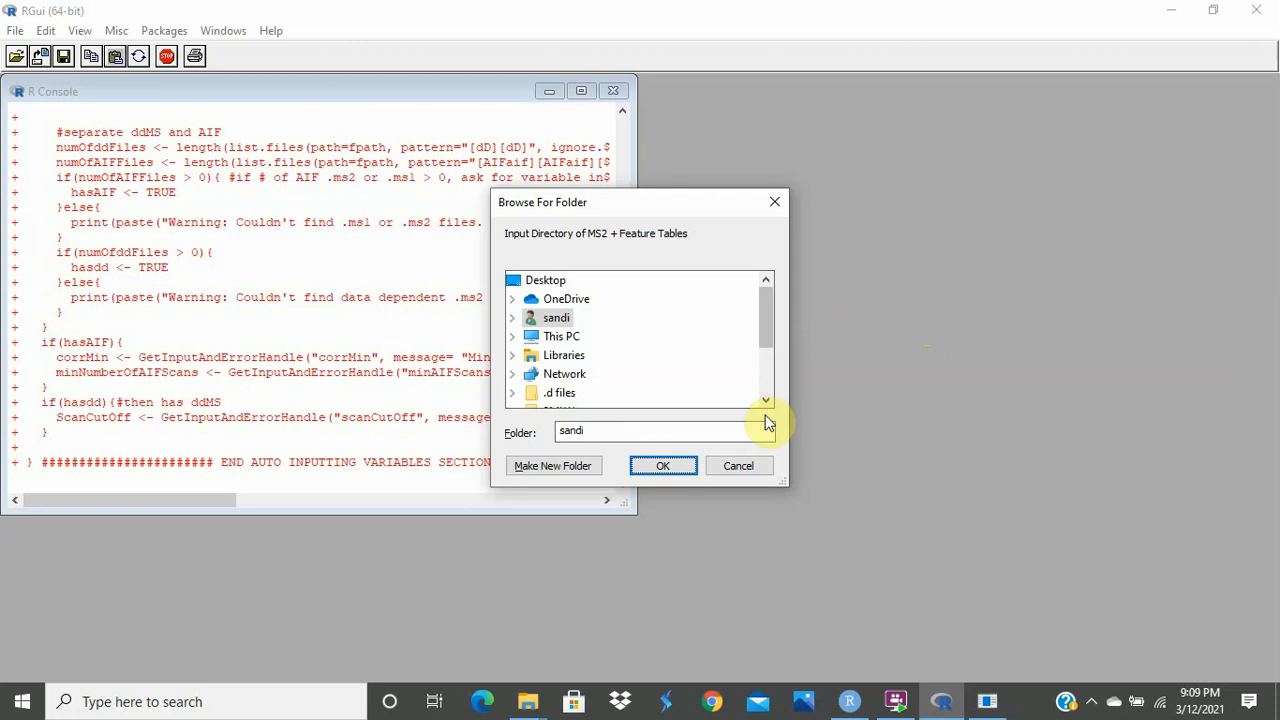
- Choose the desktop's 3MLW folder as the input directory of MS2 files and feature tables
click(768, 281)
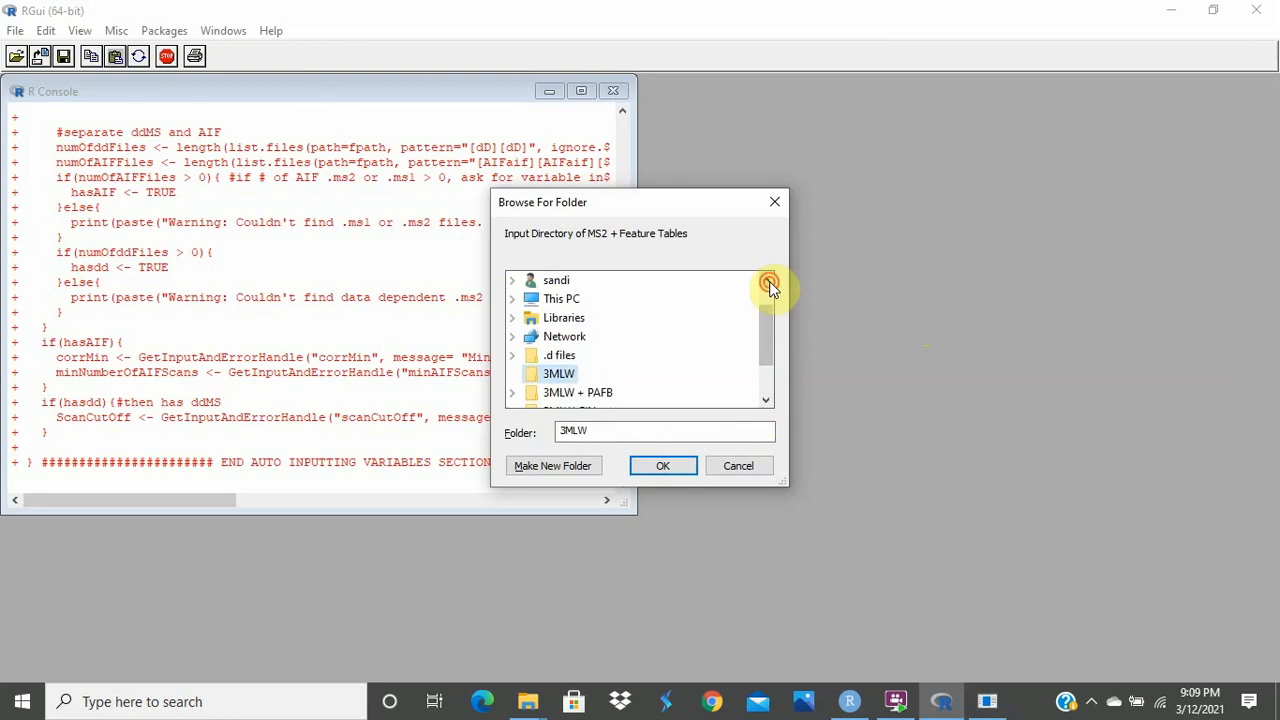
click(769, 281)
click(769, 281)
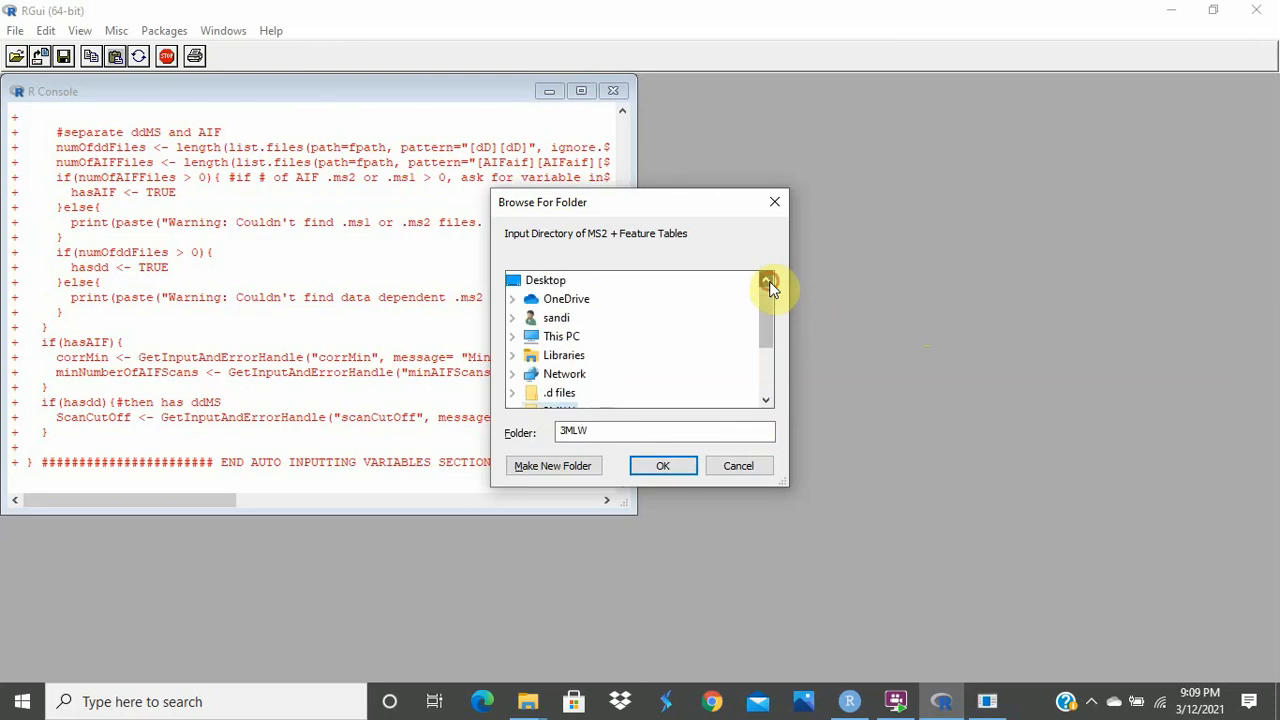
click(768, 400)
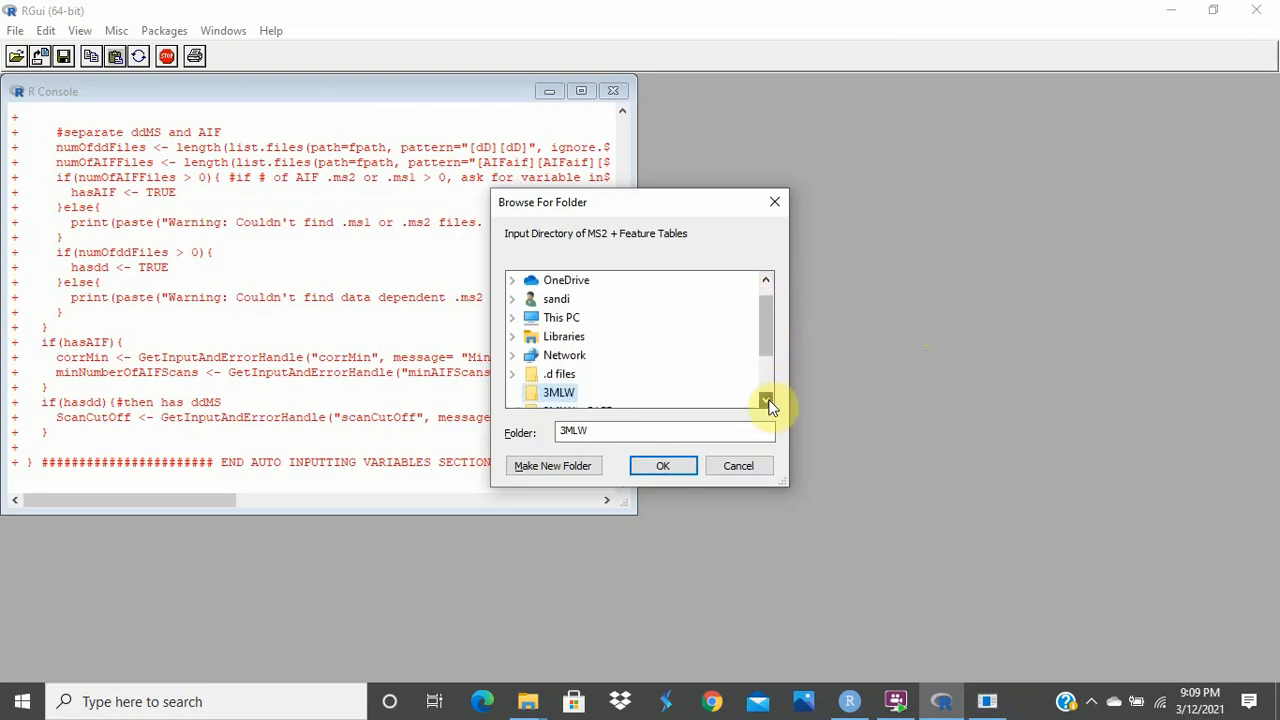
click(768, 400)
click(768, 400)
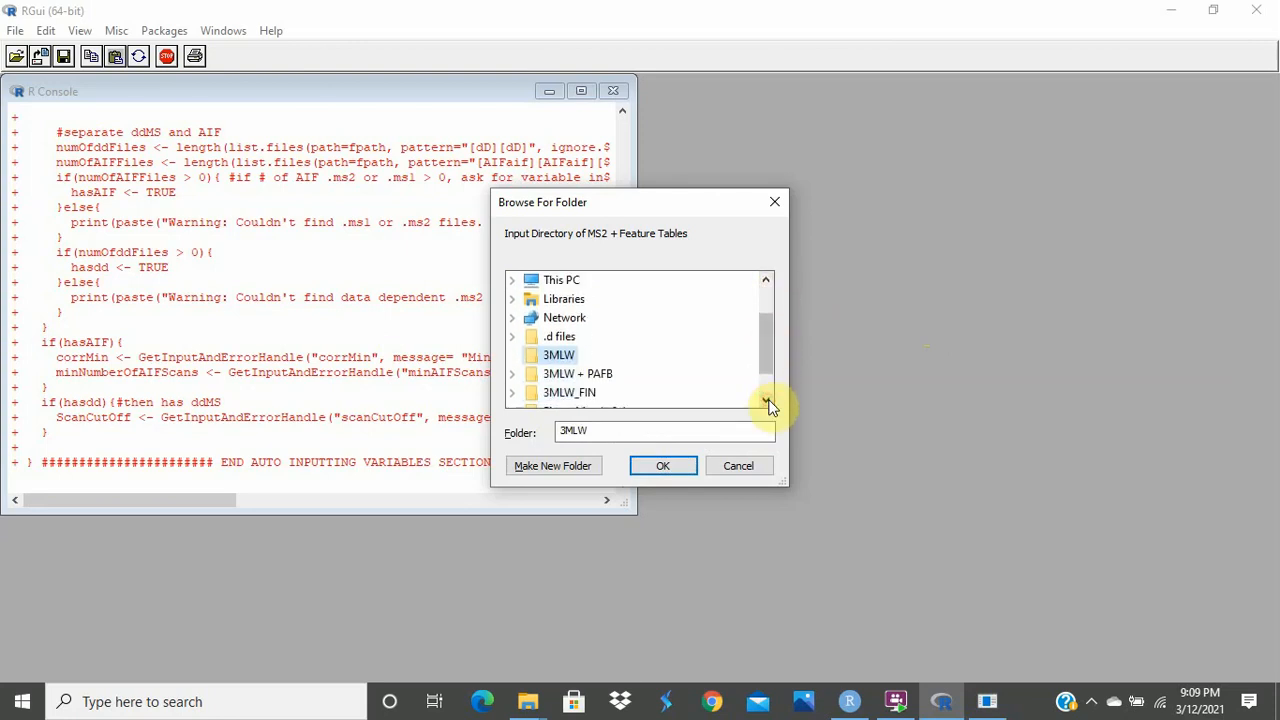
click(557, 355)
click(647, 471)
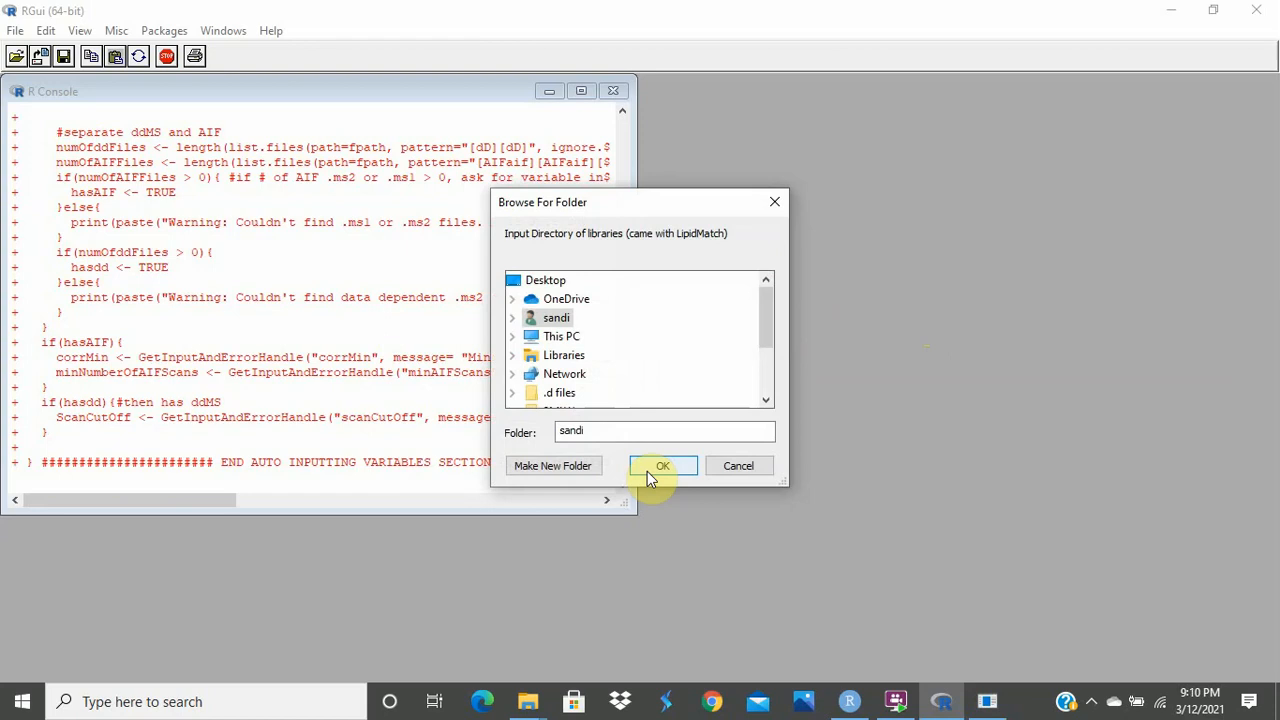
- Choose FluoroMatch_Libraries inside FluoroMatch_Modular as the input directory of libraries
click(766, 400)
click(766, 400)
click(766, 400)
click(625, 375)
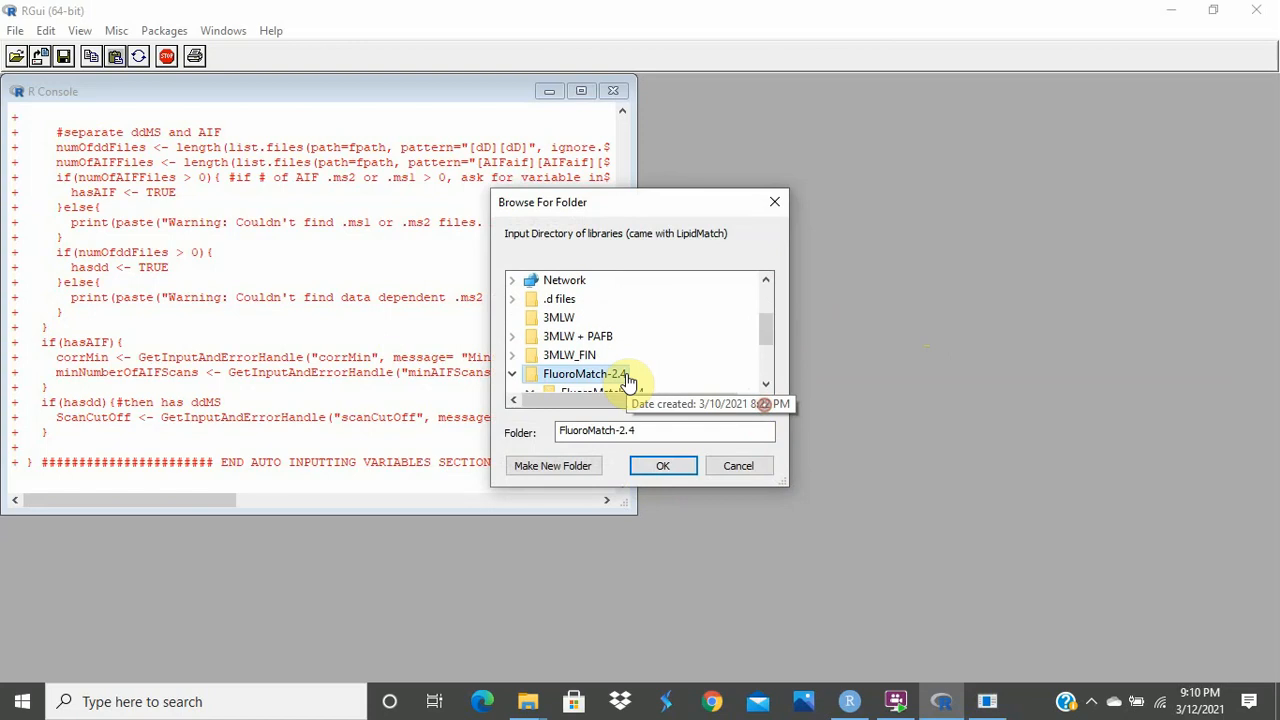
click(766, 385)
click(766, 385)
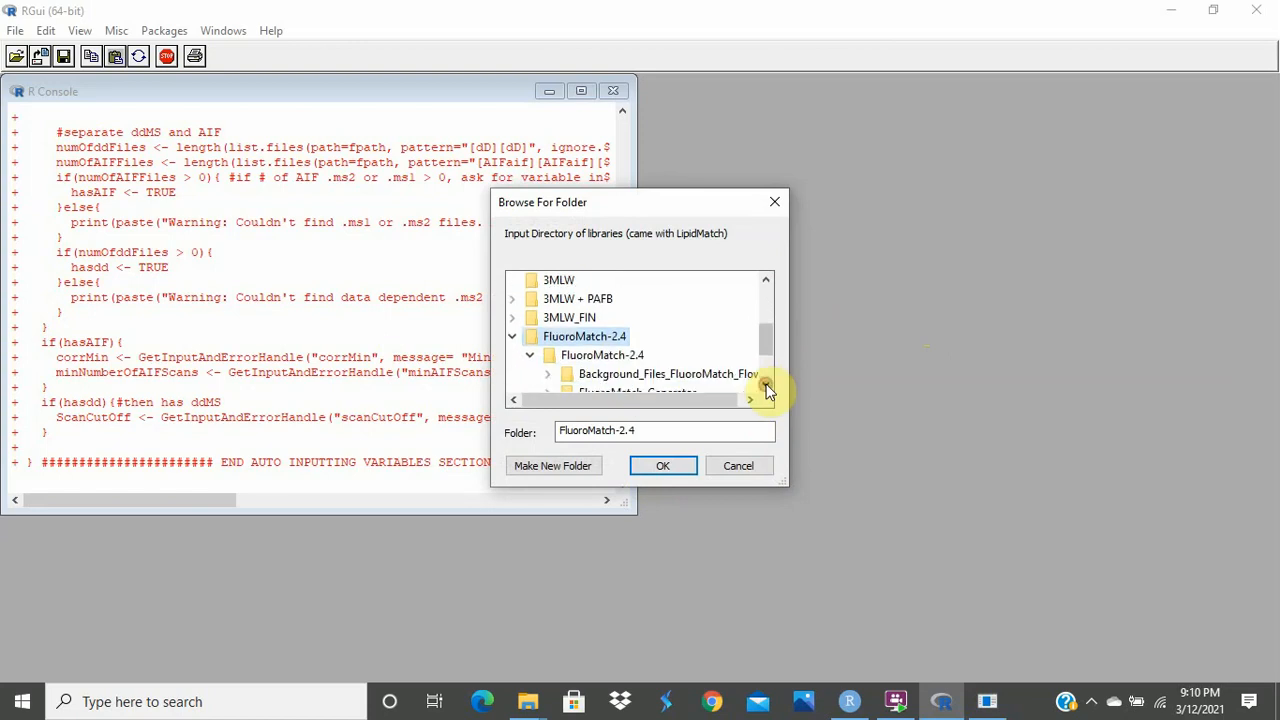
click(766, 385)
click(766, 385)
click(766, 385)
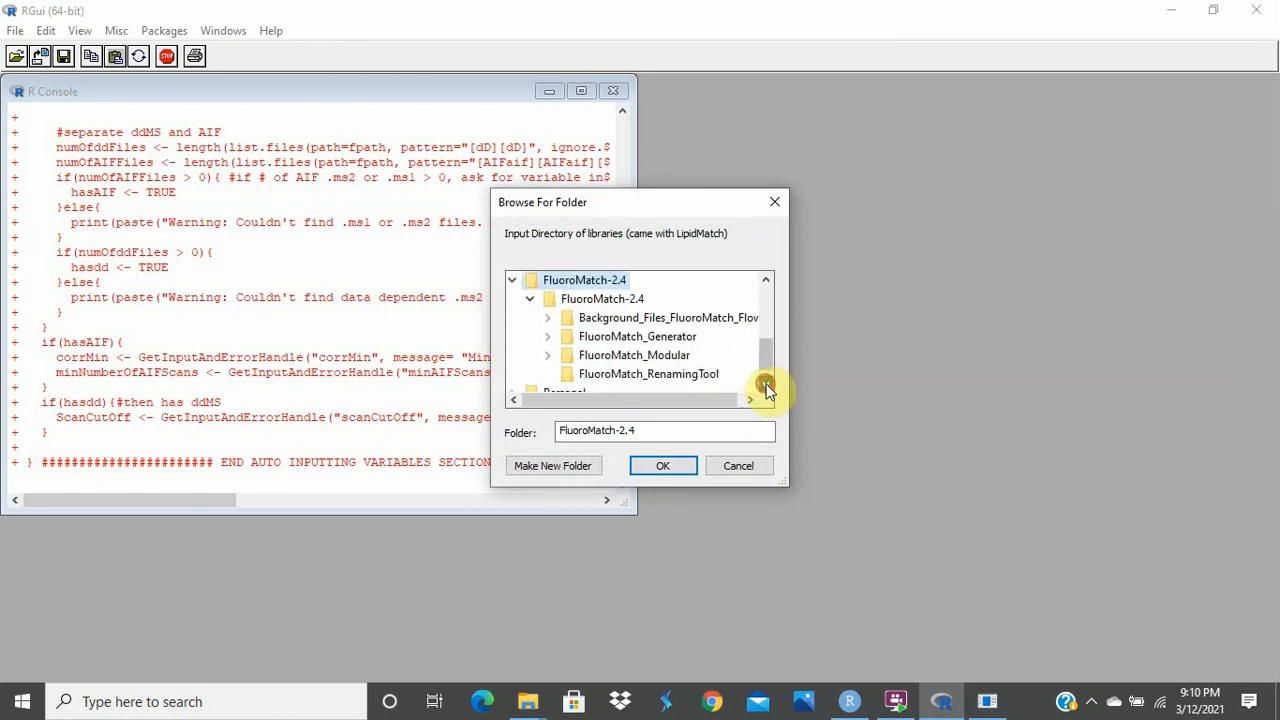
click(694, 356)
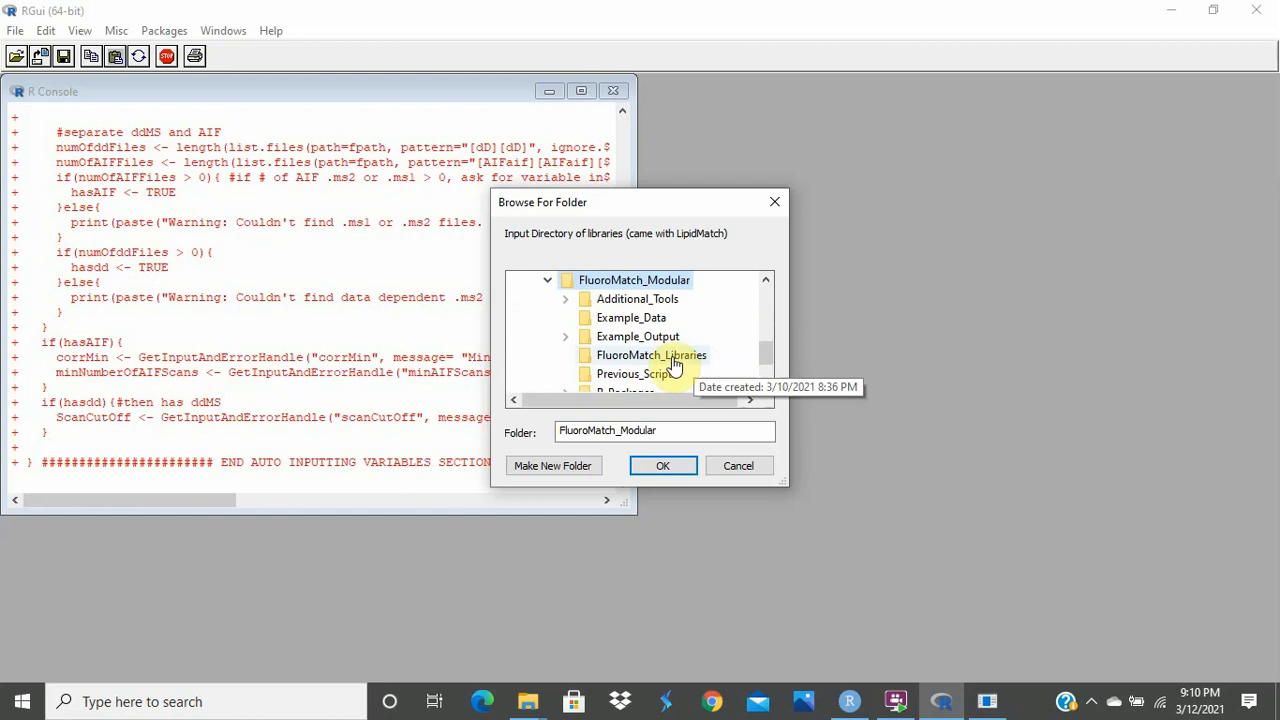
click(674, 362)
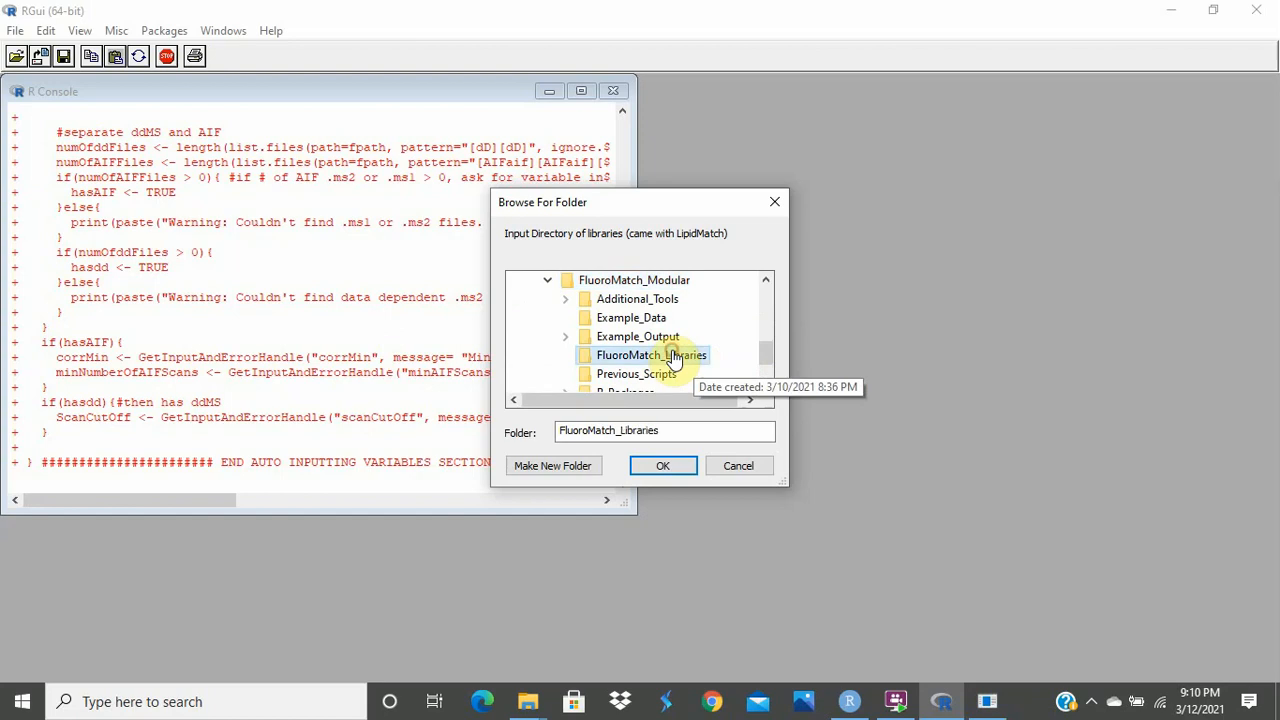
click(658, 474)
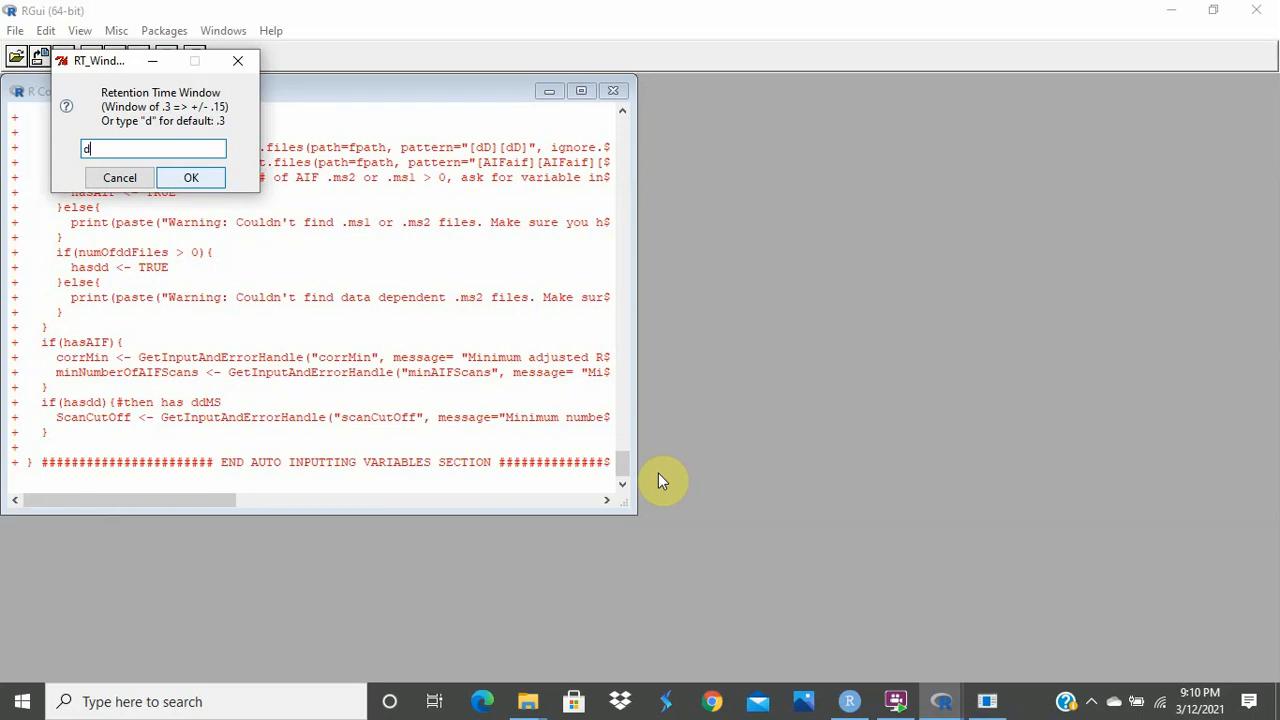
- Accept the default retention time window of .3 and set the fragment m/z matching window to 15 ppm
key(Return)
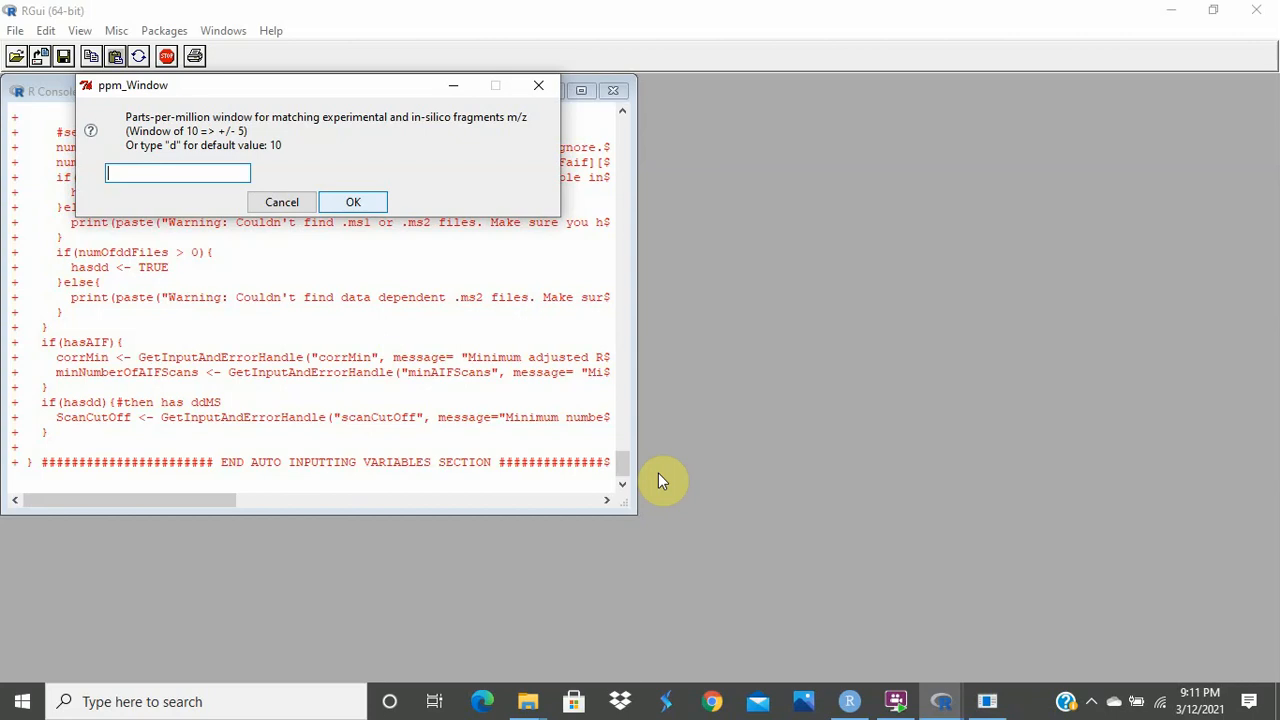
text(15)
key(Return)
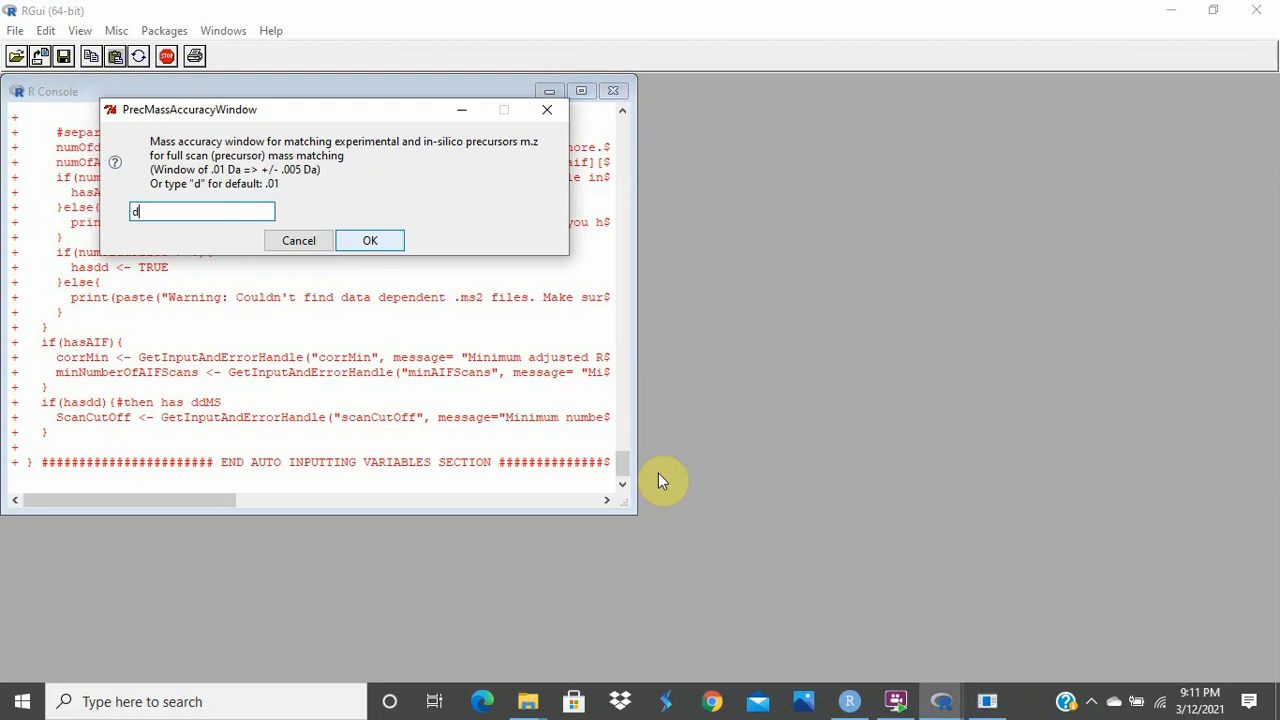
- Use the default precursor mass accuracy and MS/MS isolation windows (.01 and 1 Da), and set the MS/MS intensity cutoff to 60
key(Return)
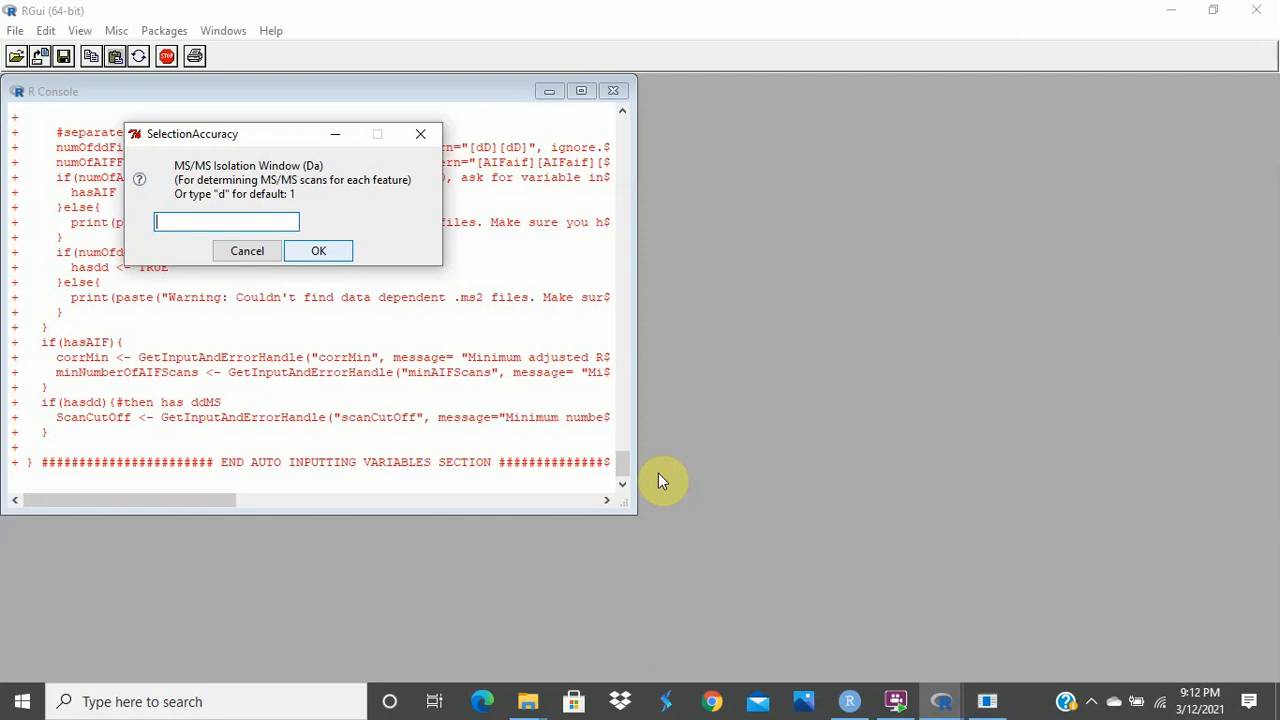
text(d)
key(Return)
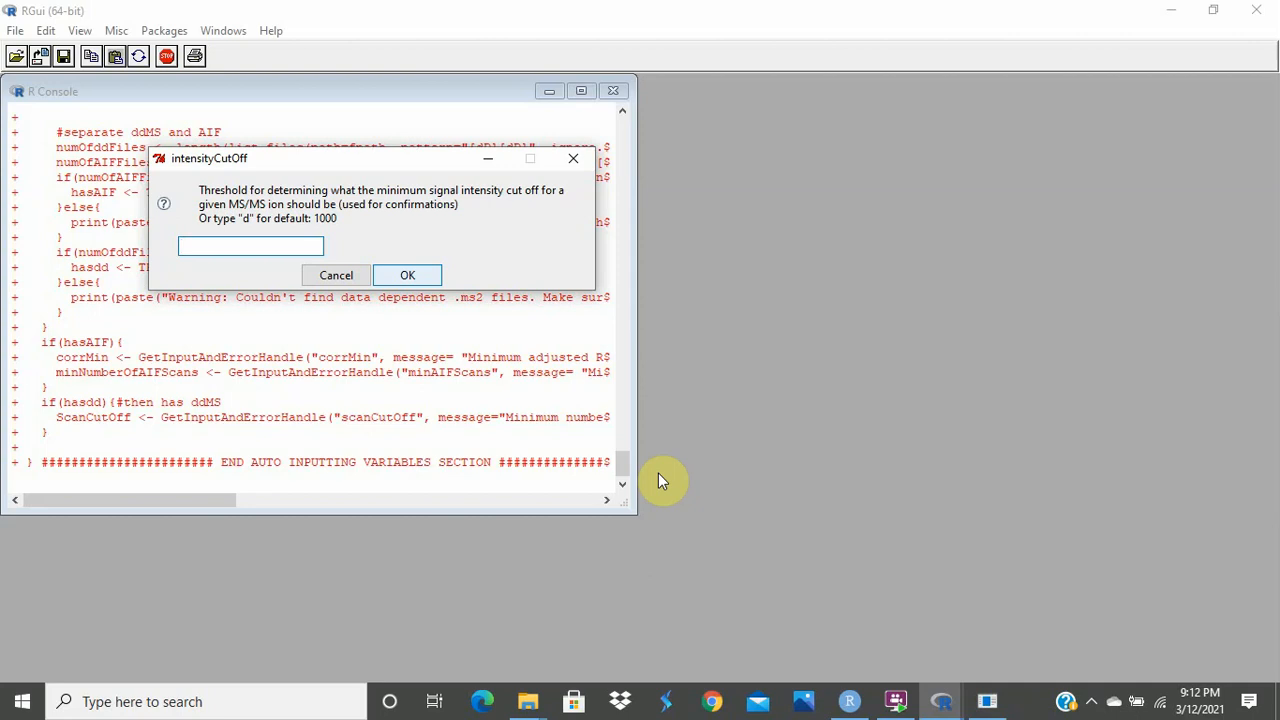
text(60)
key(Return)
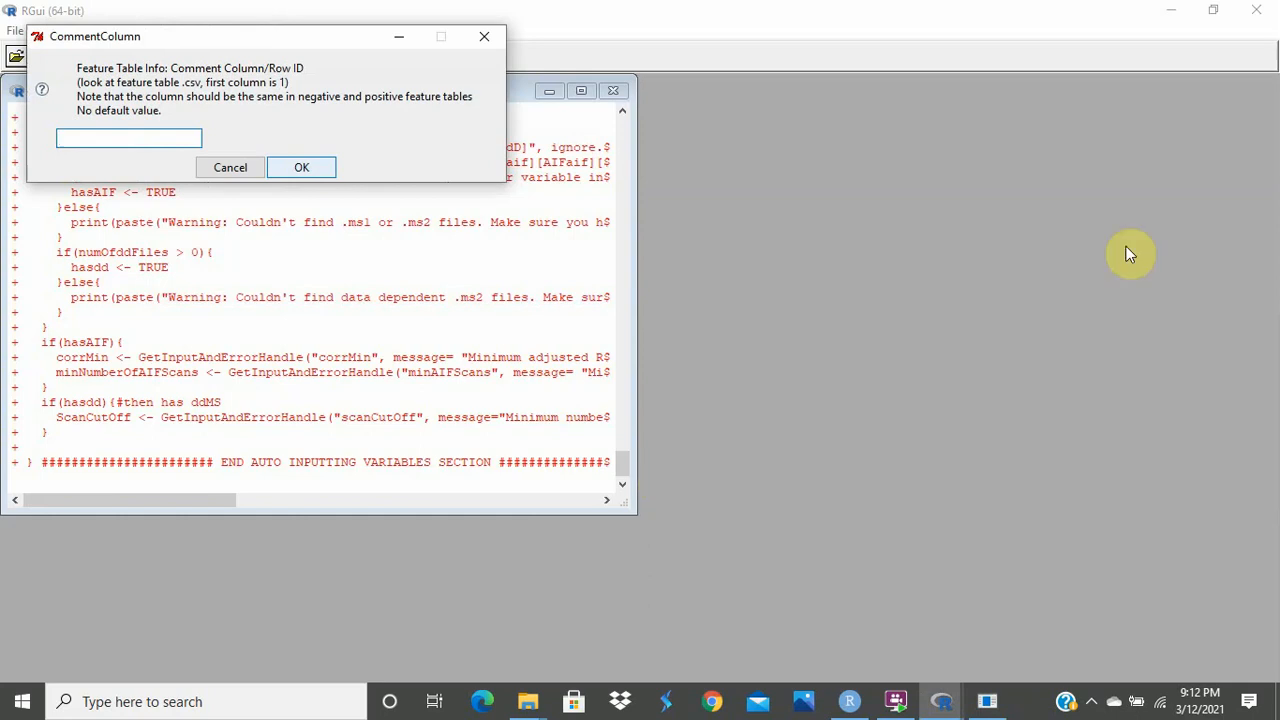
- Open Example_feature_table_Neg.csv from the desktop's 3MLW folder for reference and set the comment/row ID column to 1
click(1172, 12)
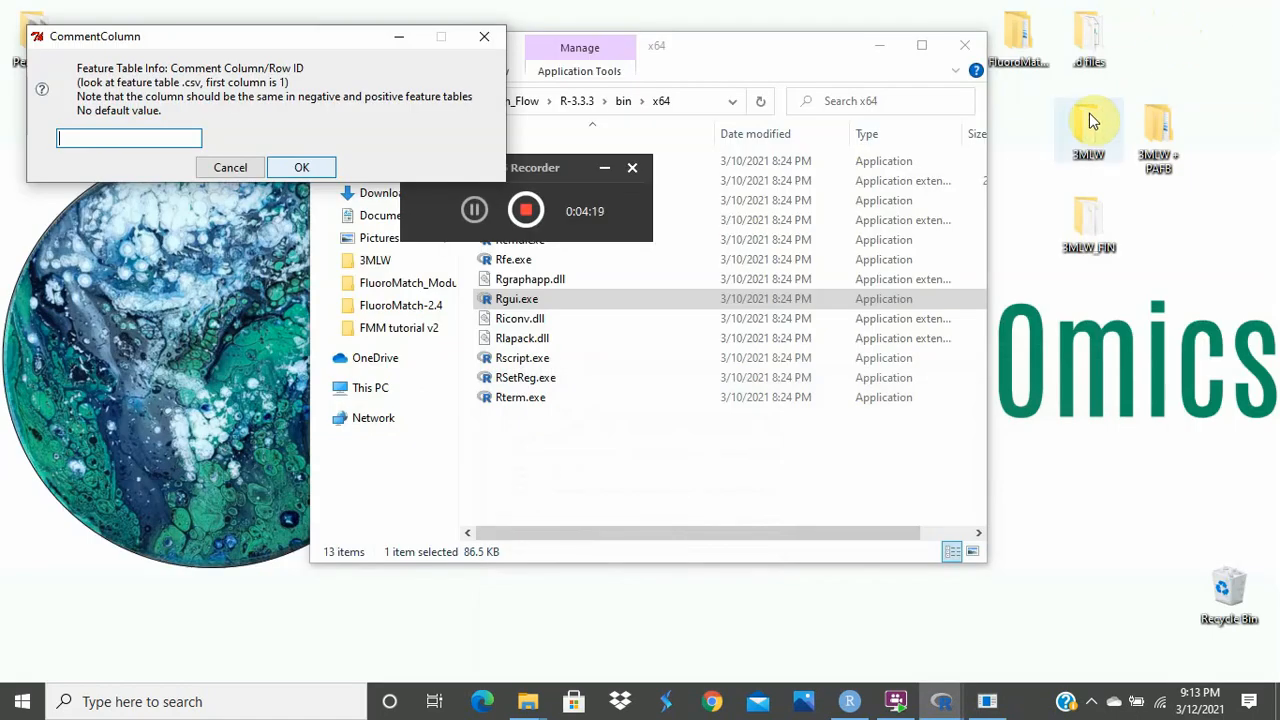
double_click(1093, 120)
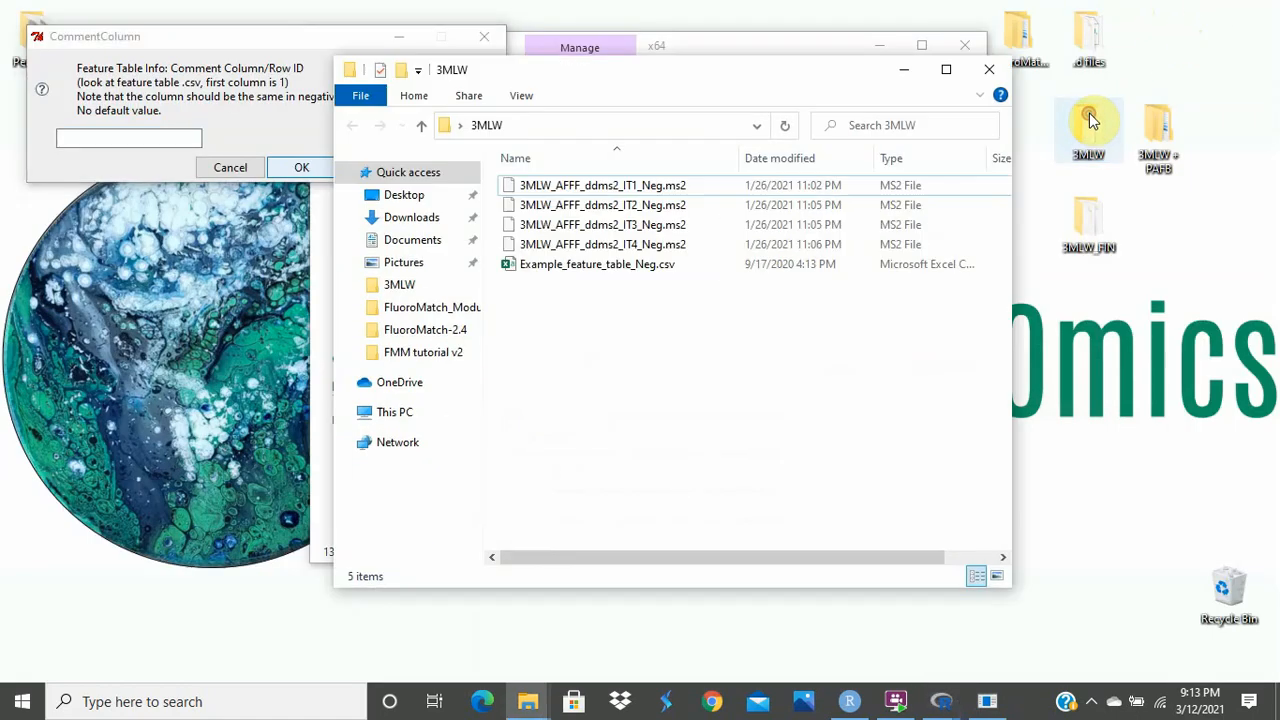
double_click(675, 268)
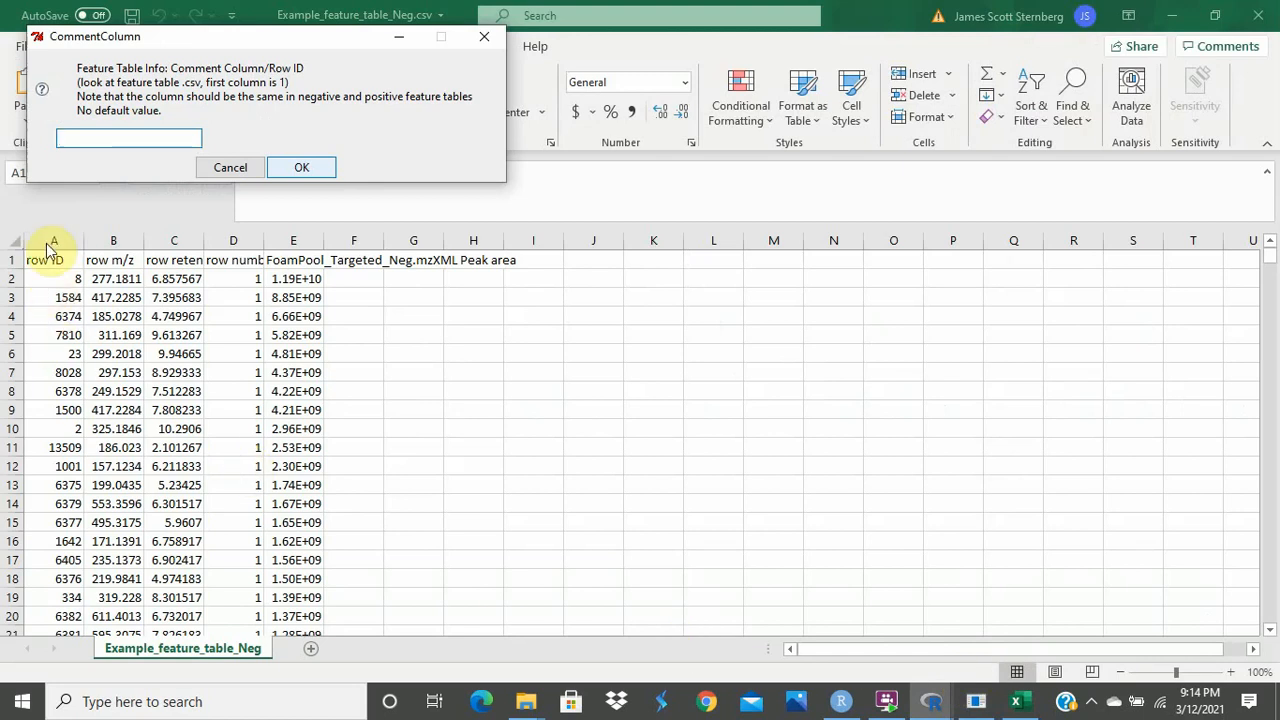
text(1)
key(Return)
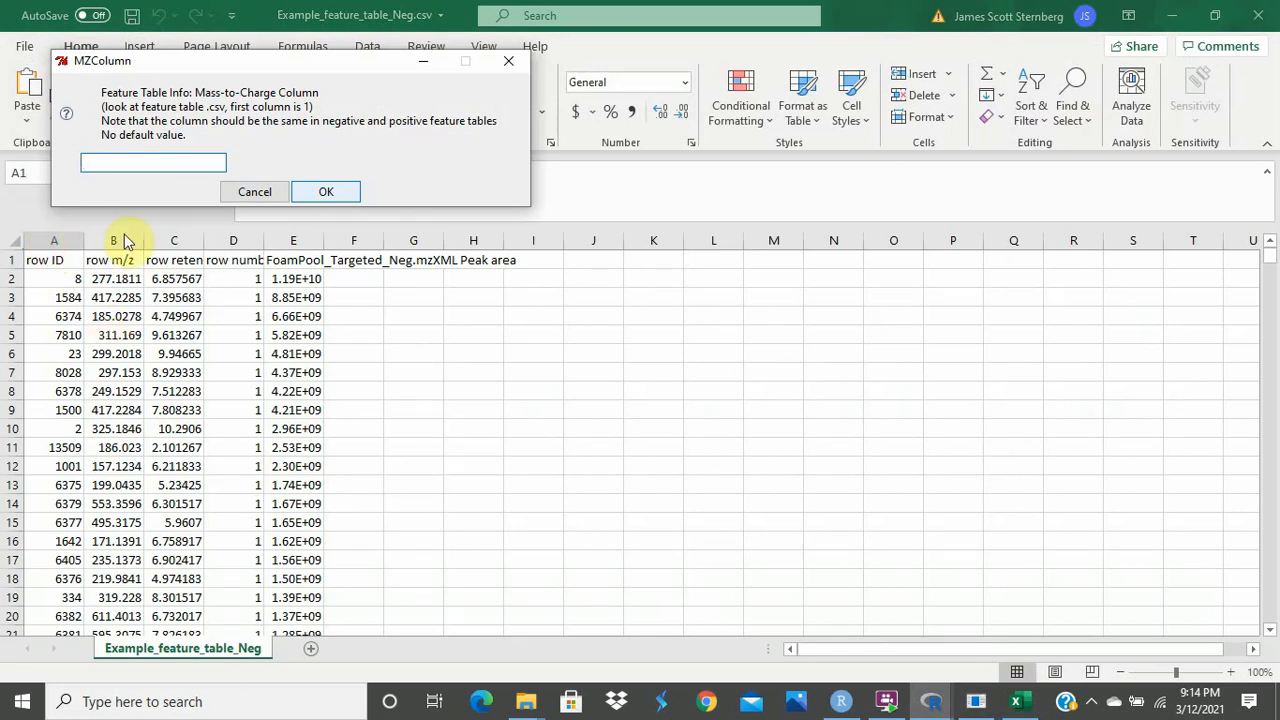
- Set the mass-to-charge column to 2, the retention time column to 3 and the starting row of numeric data to 2
text(2)
key(Return)
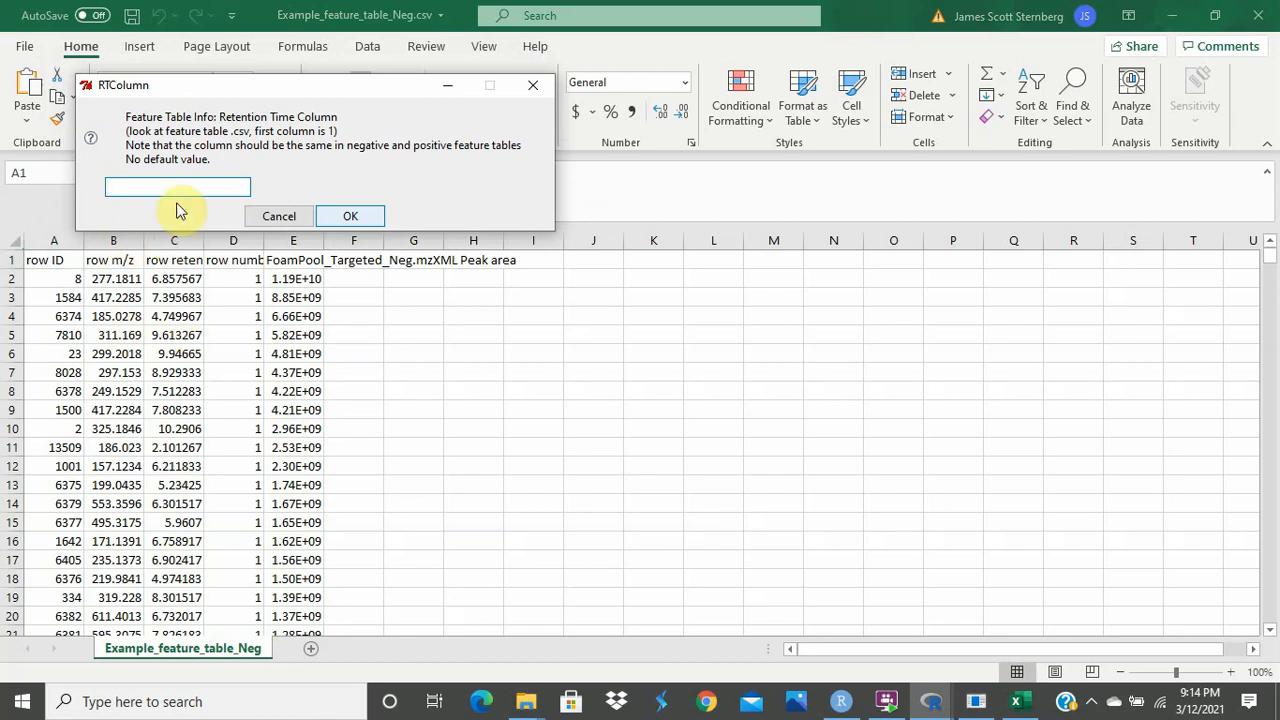
text(3)
key(Return)
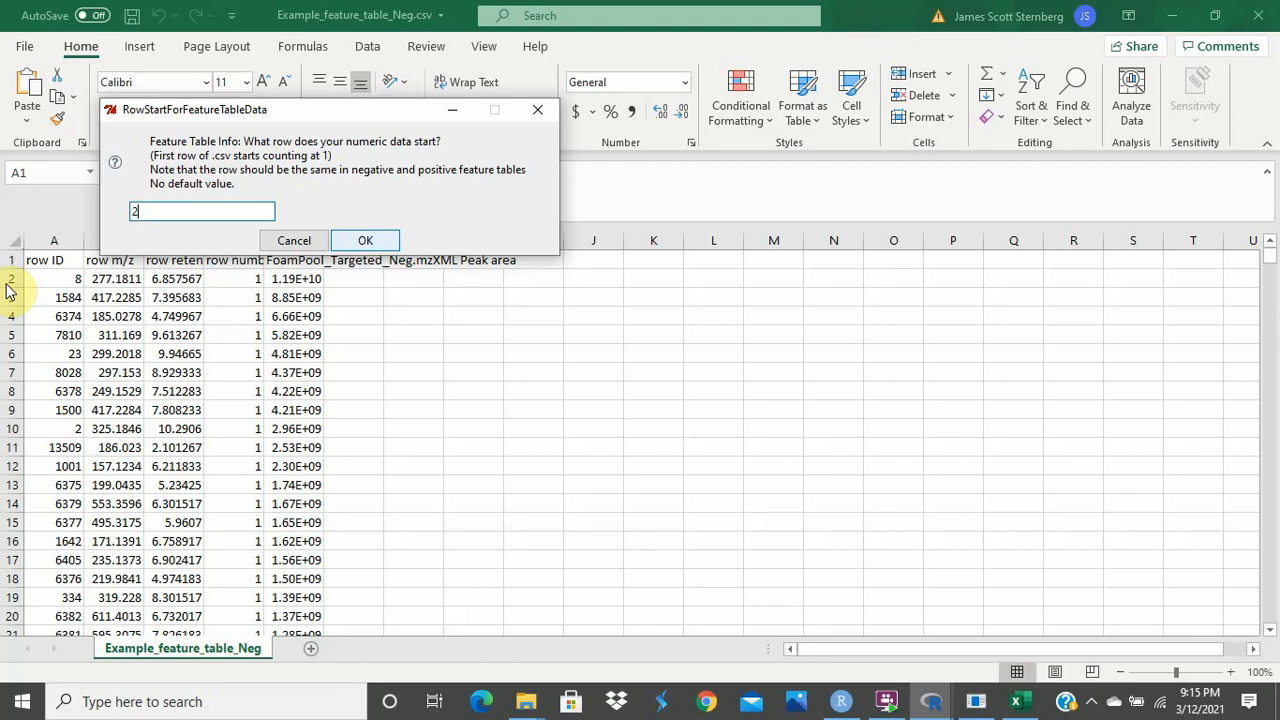
click(349, 240)
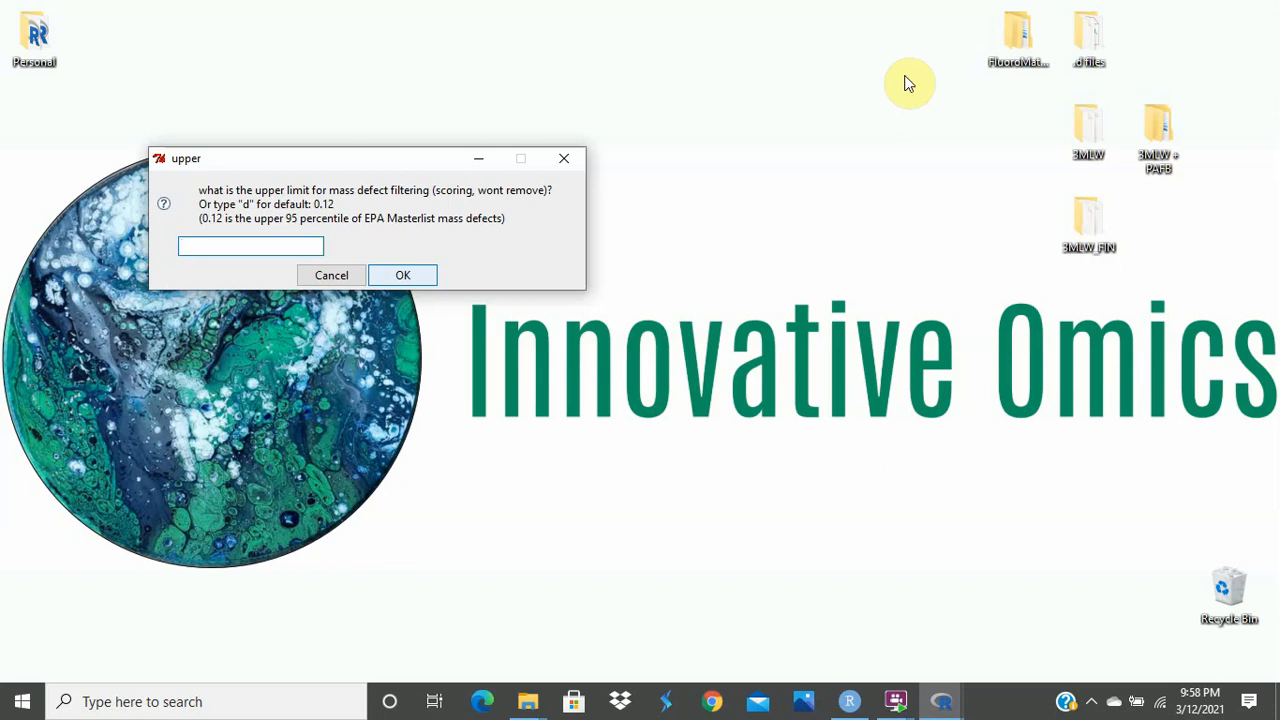
- Accept the default upper and lower mass defect filtering limits of 0.12 and -0.11
text(d)
key(Return)
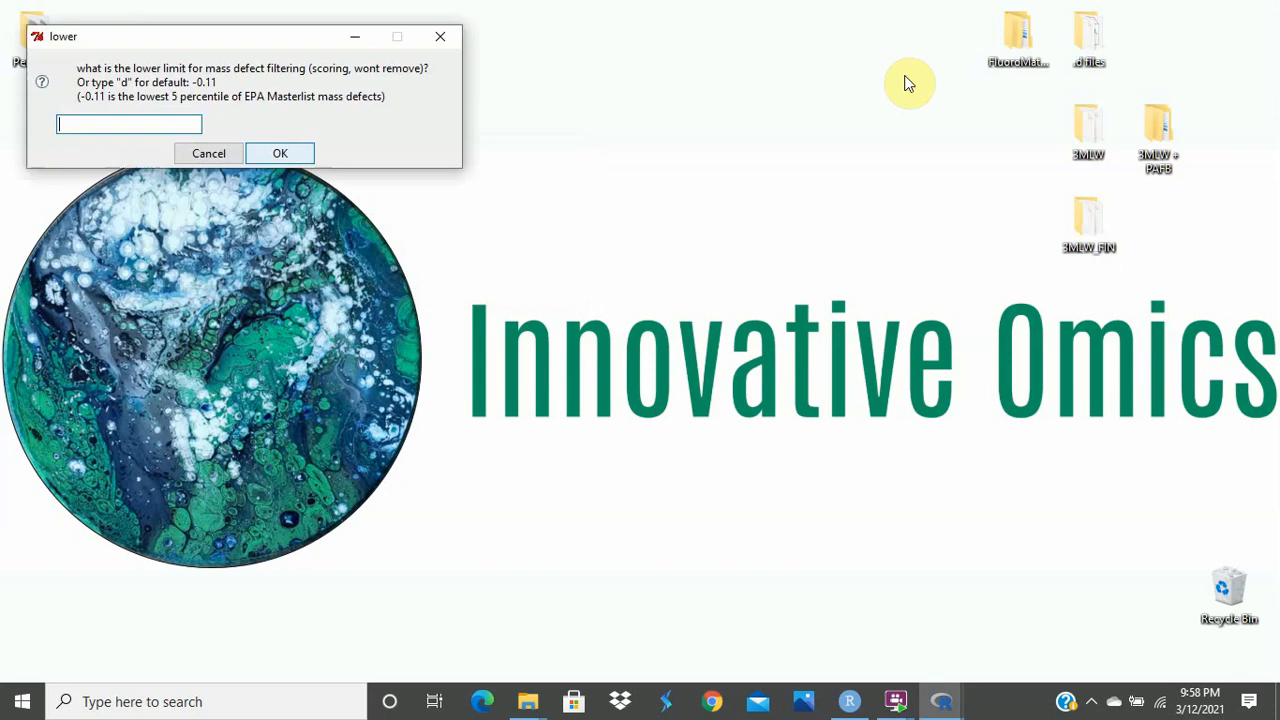
text(d)
key(Return)
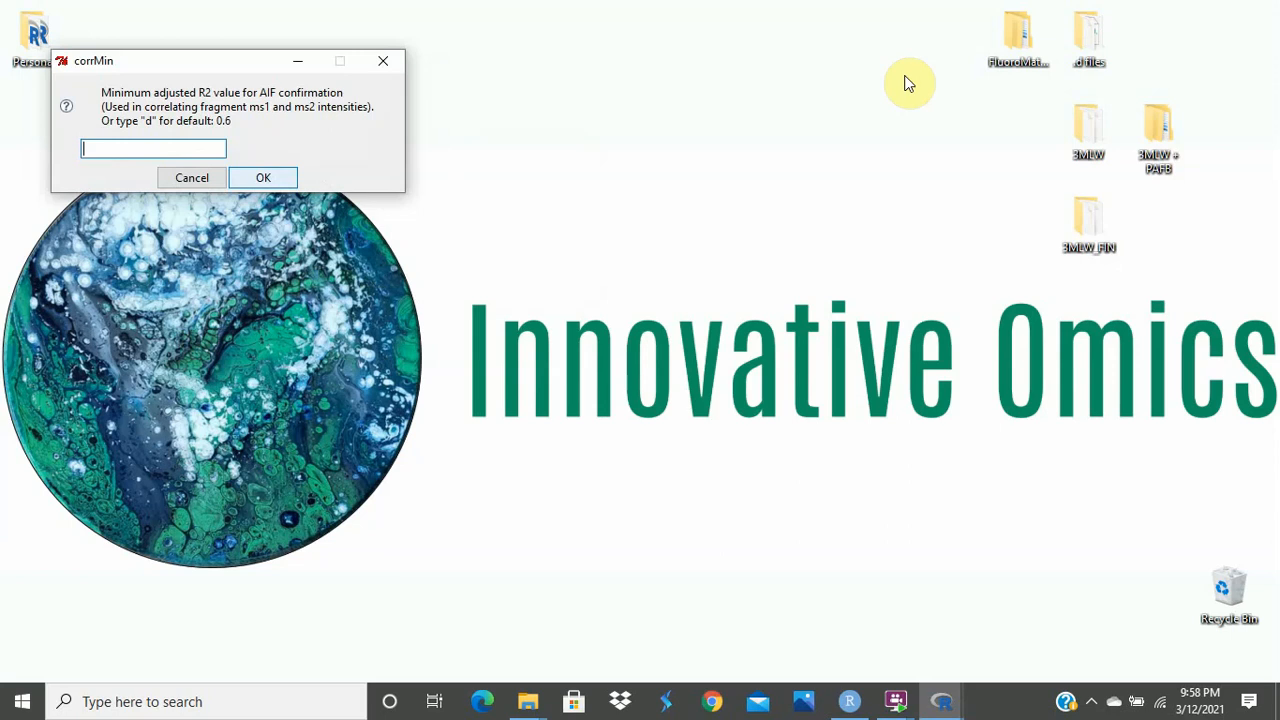
- Accept the AIF defaults (minimum adjusted R2 0.6, minimum 5 scans) and set the minimum ddMS confirmation scans to 1
text(d)
key(Return)
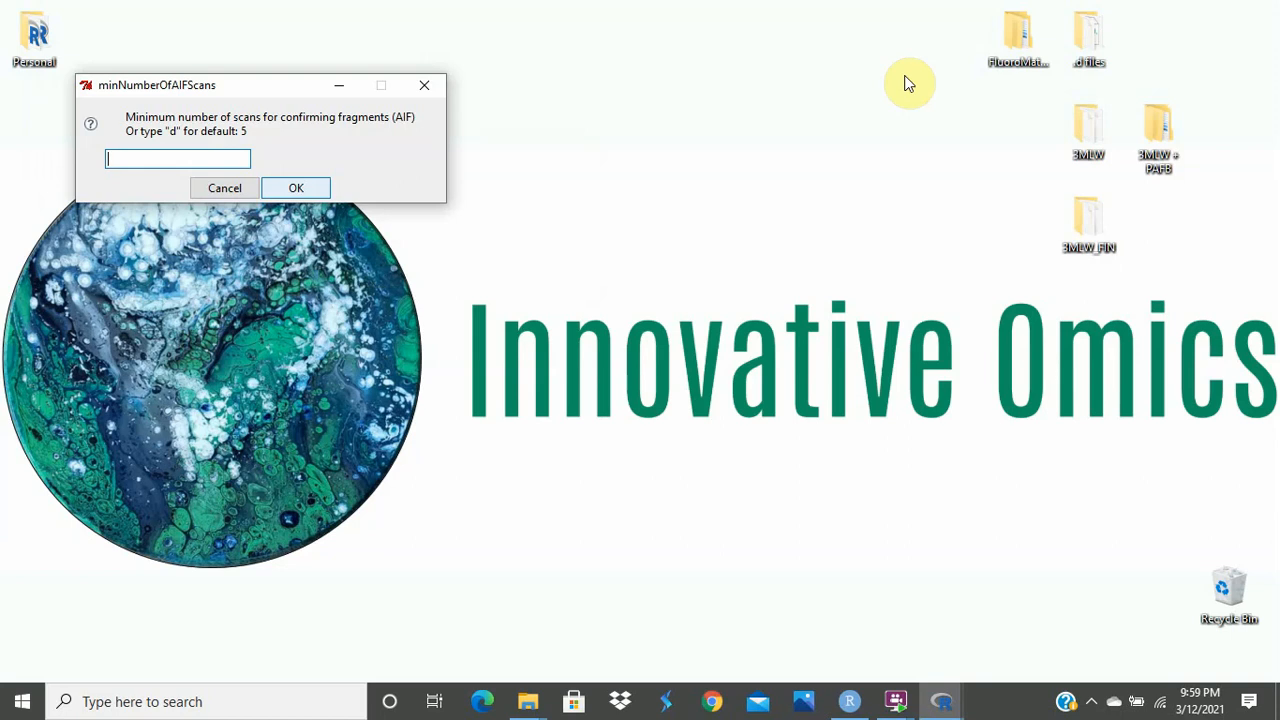
text(d)
key(Return)
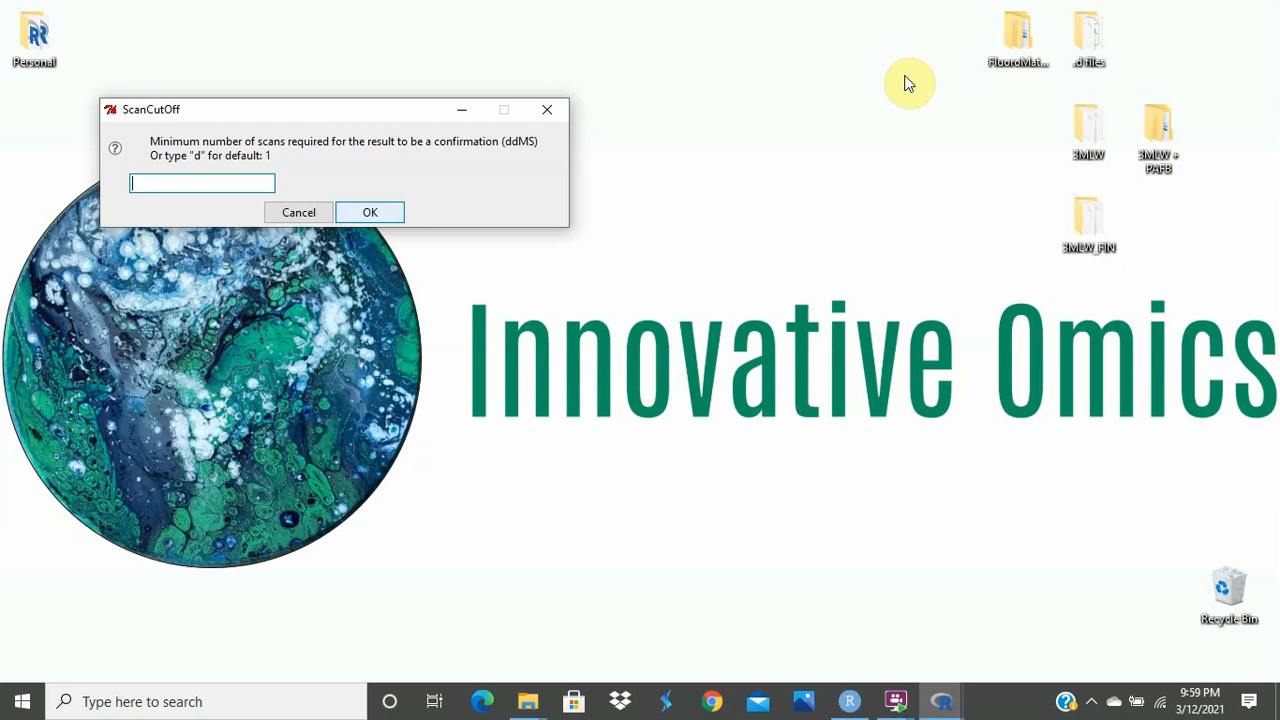
text(1)
key(Return)
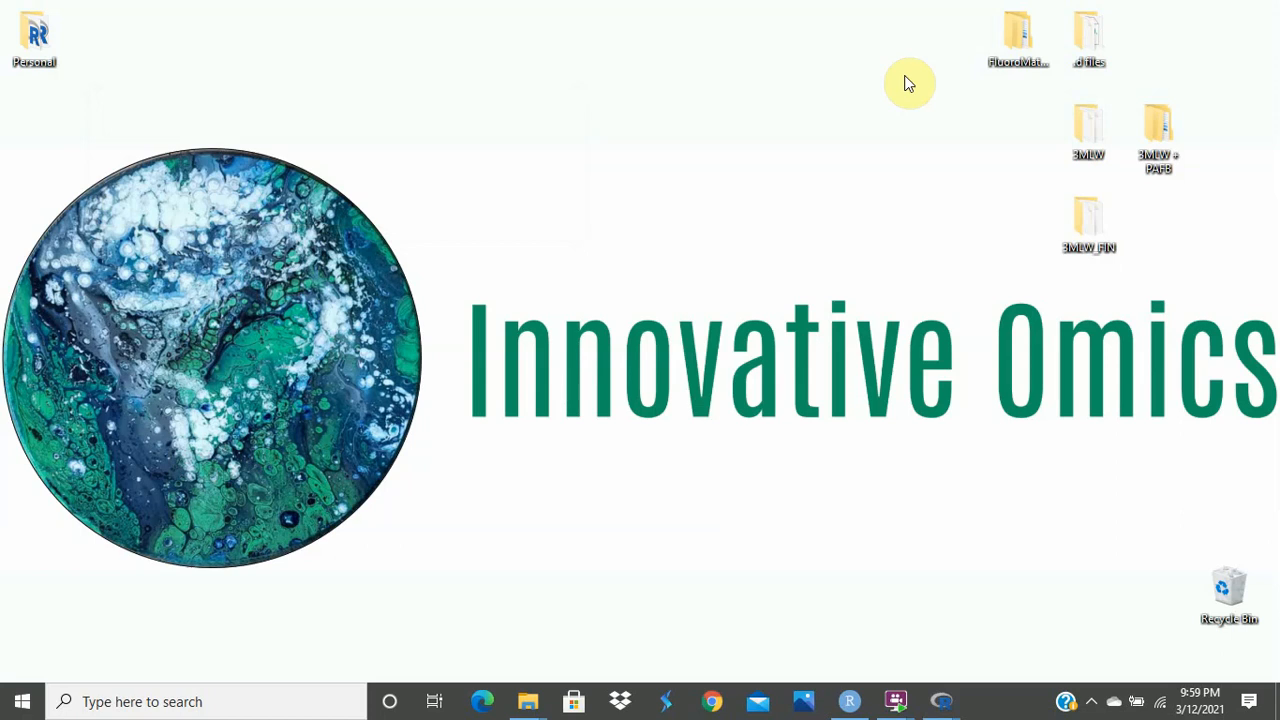
- Check the script's progress in the R console and look for its output in the desktop's 3MLW folder
mouse_move(934, 703)
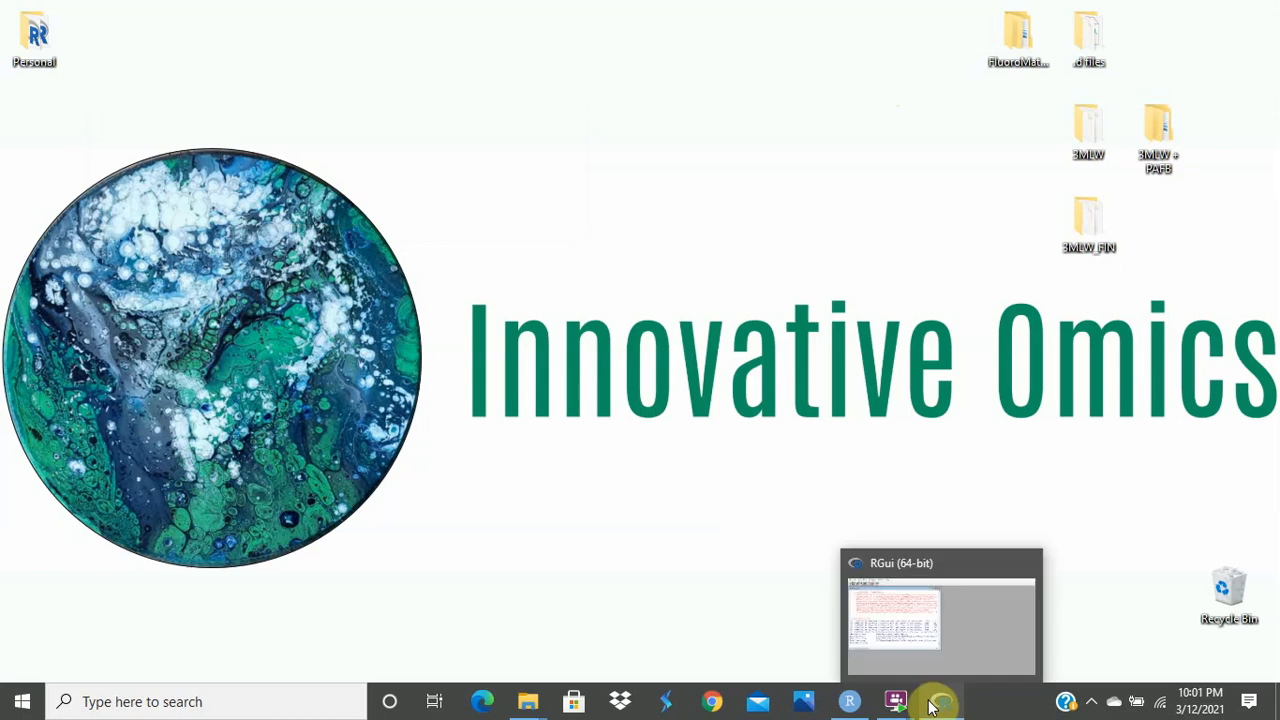
click(932, 704)
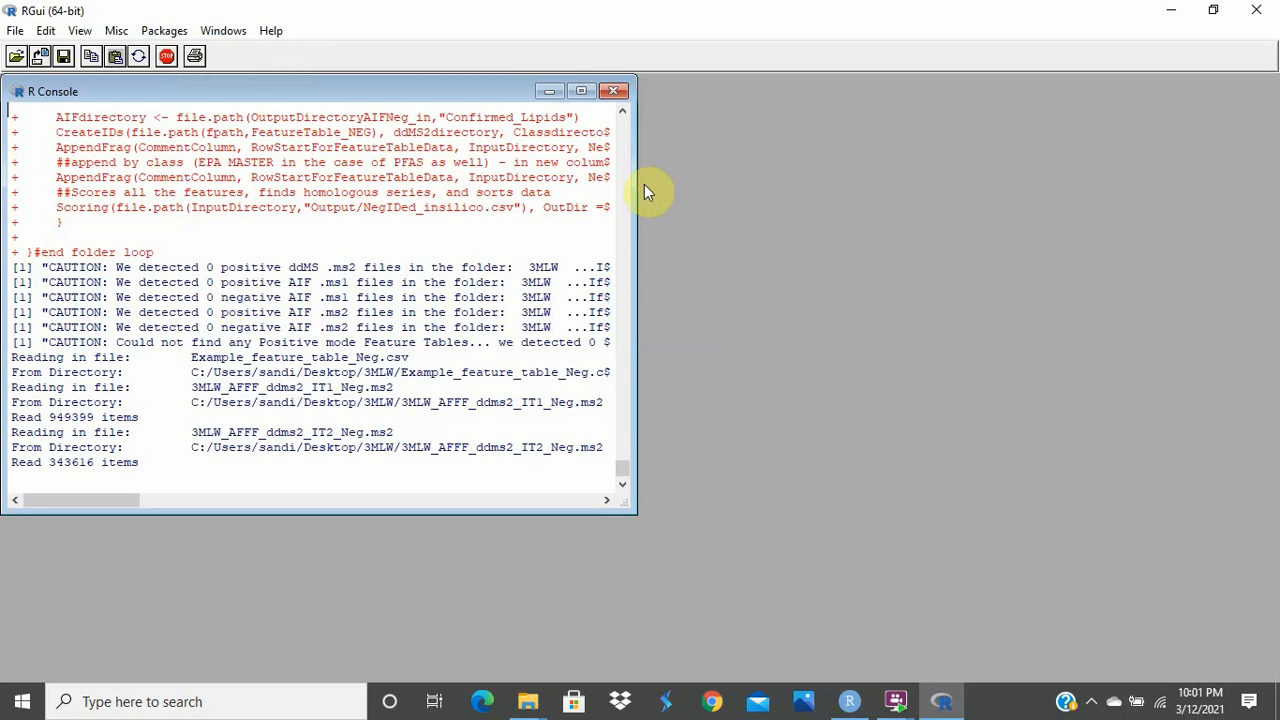
click(1163, 14)
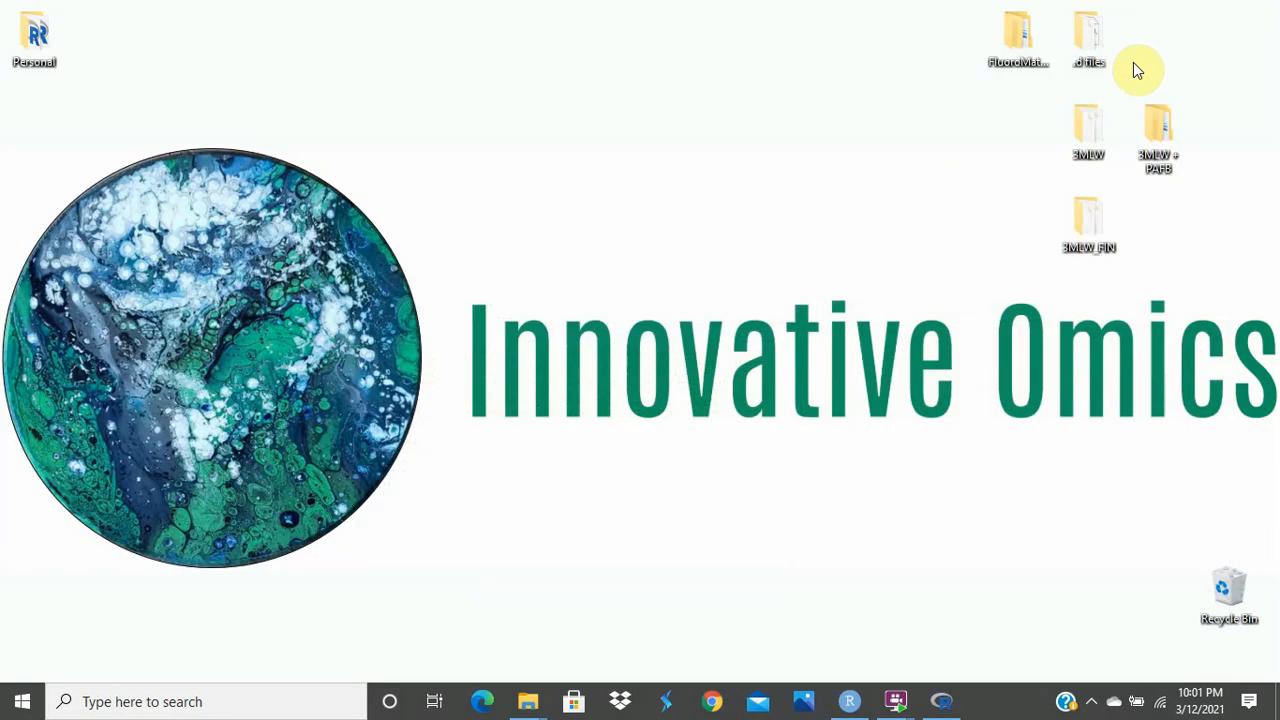
double_click(1090, 137)
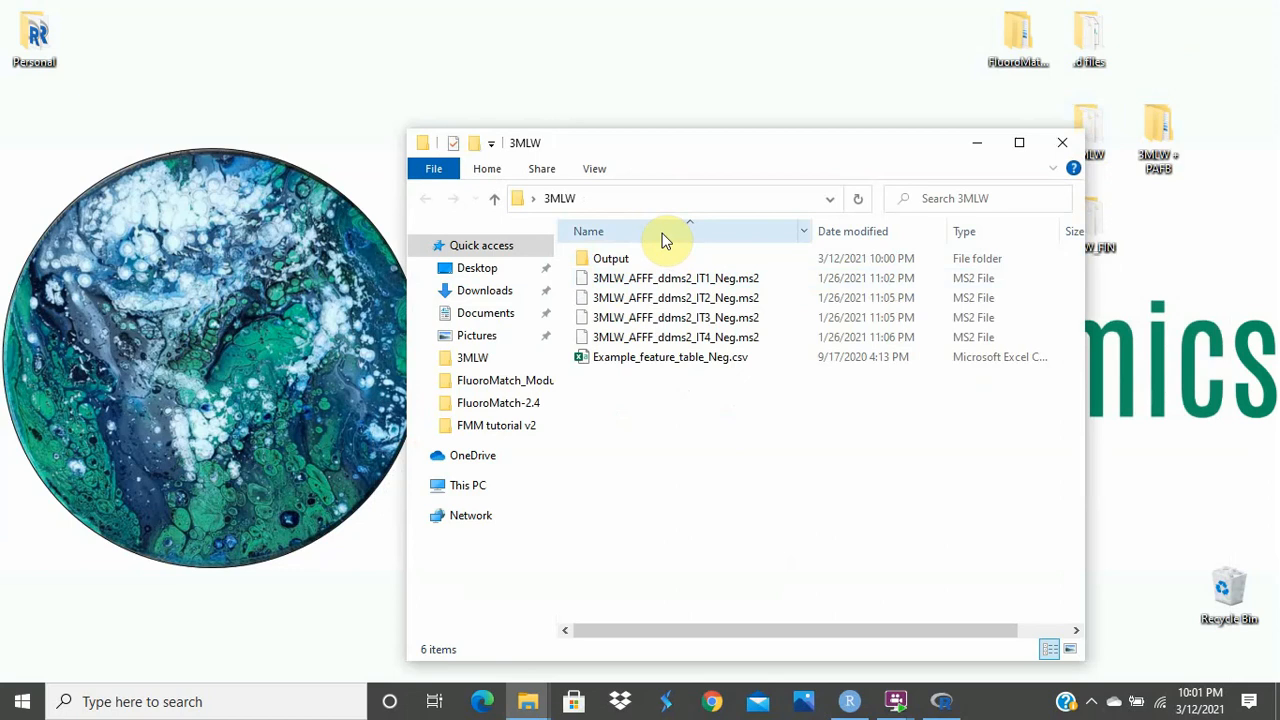
click(980, 144)
- Examine the finished run's Output folder in 3MLW_FIN, including the ddMS, Neg and Additional_Files subfolders
double_click(1095, 234)
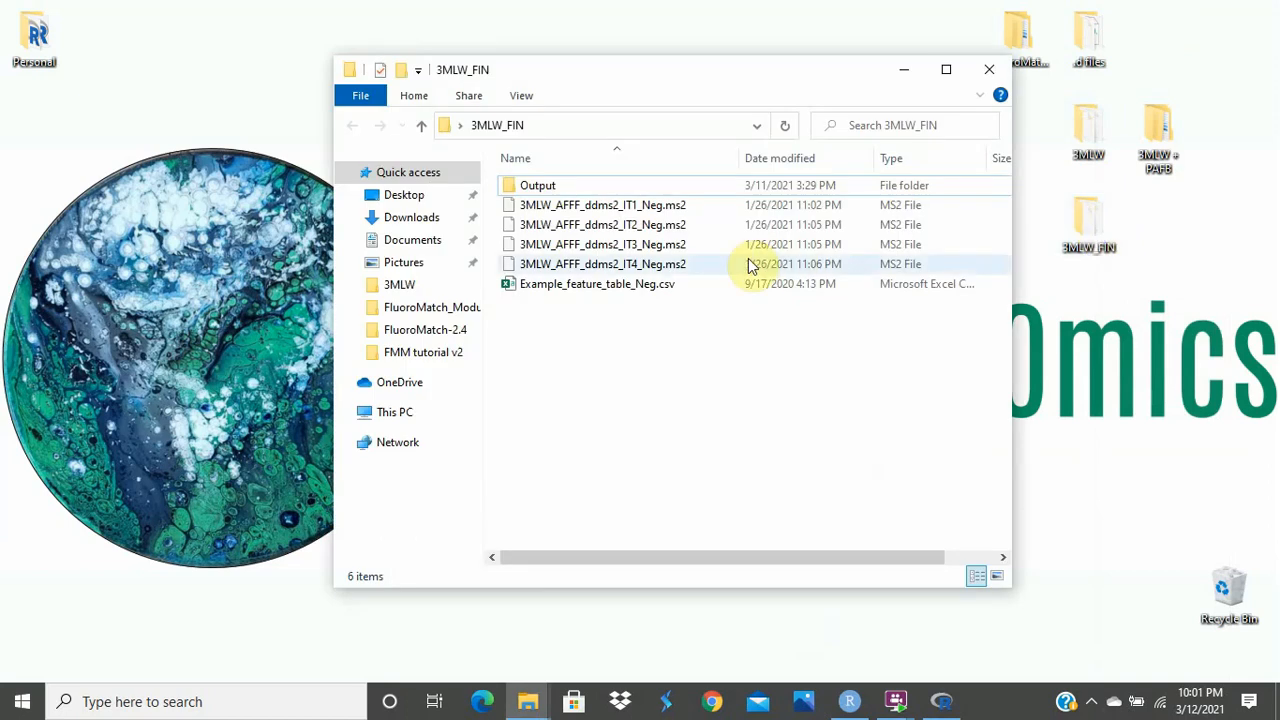
double_click(632, 191)
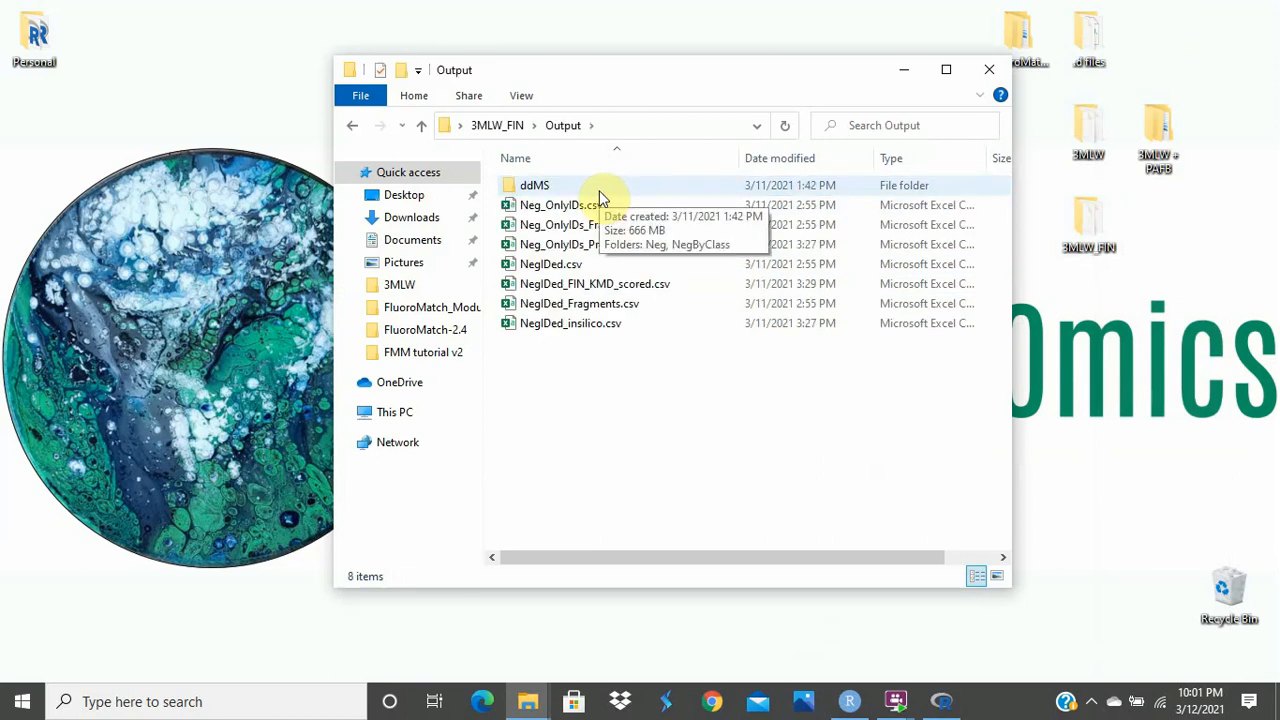
double_click(600, 196)
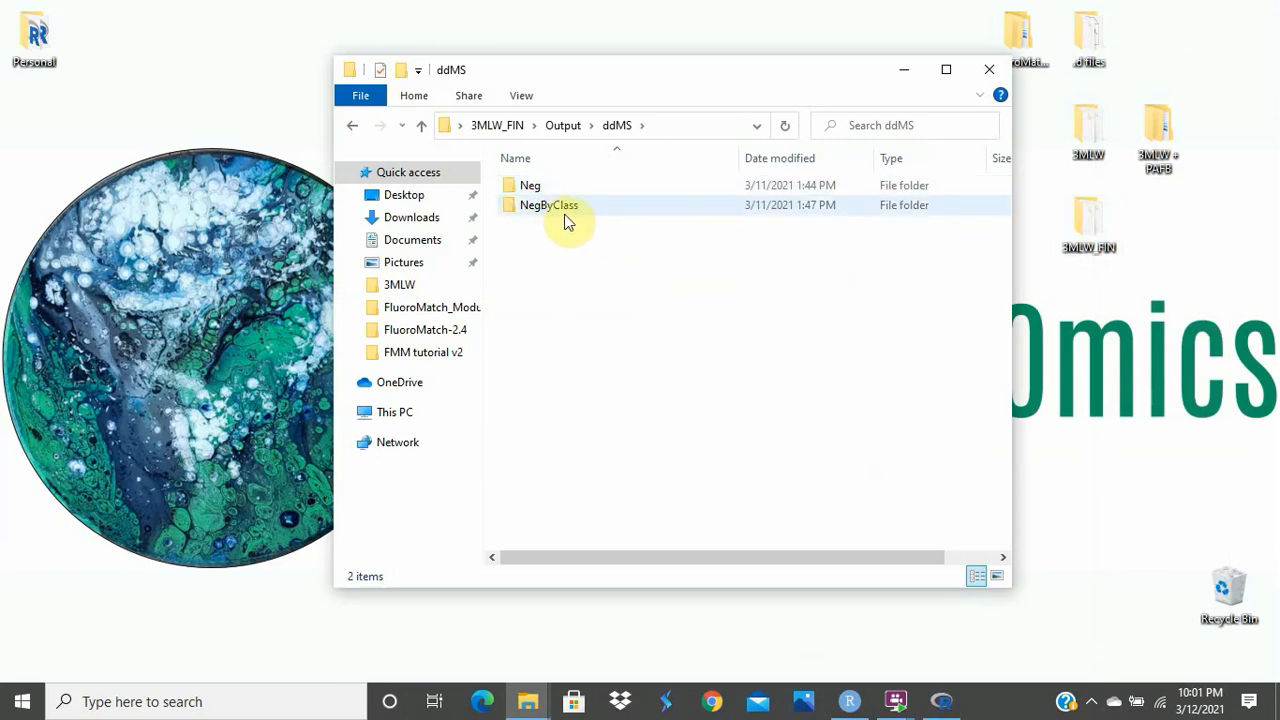
click(536, 189)
double_click(536, 189)
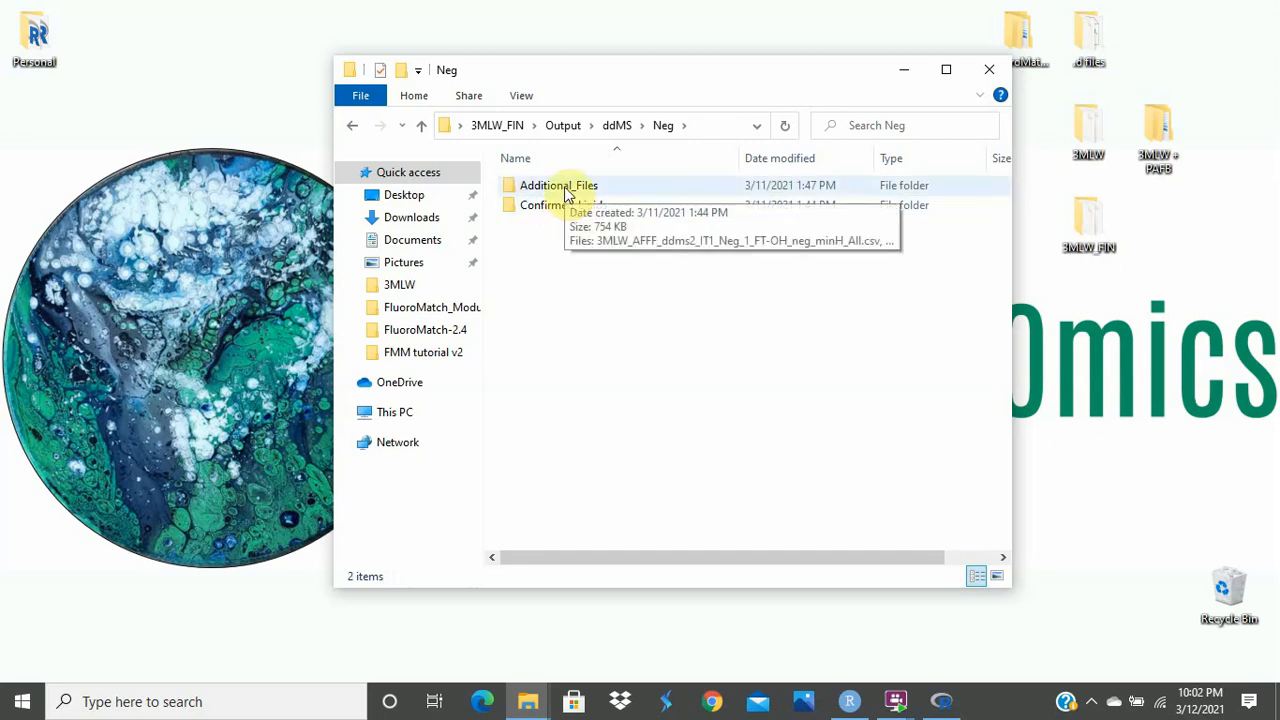
double_click(566, 190)
click(423, 127)
click(423, 127)
click(423, 127)
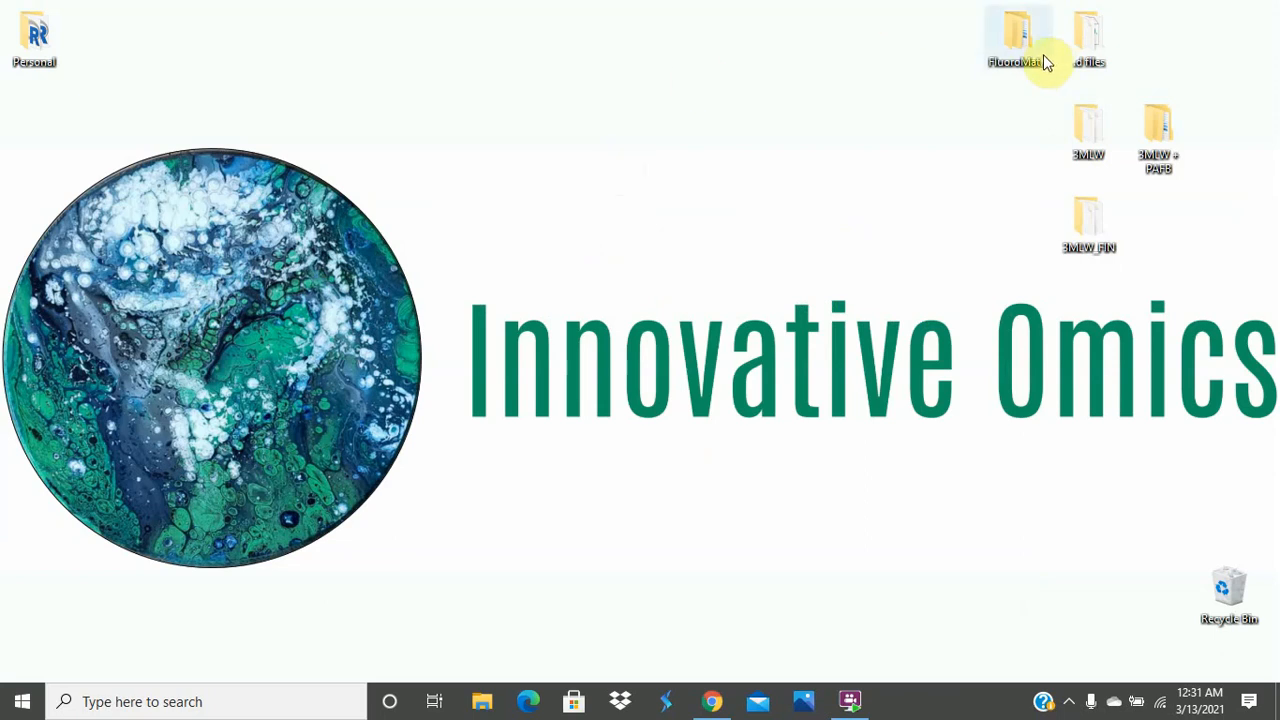
- Open FLUOROMATCH_PARAMETERS_Agilent_QTOF.csv from FluoroMatch_Modular inside FluoroMatch-2.4 and widen the Parameters and Values columns
double_click(1018, 40)
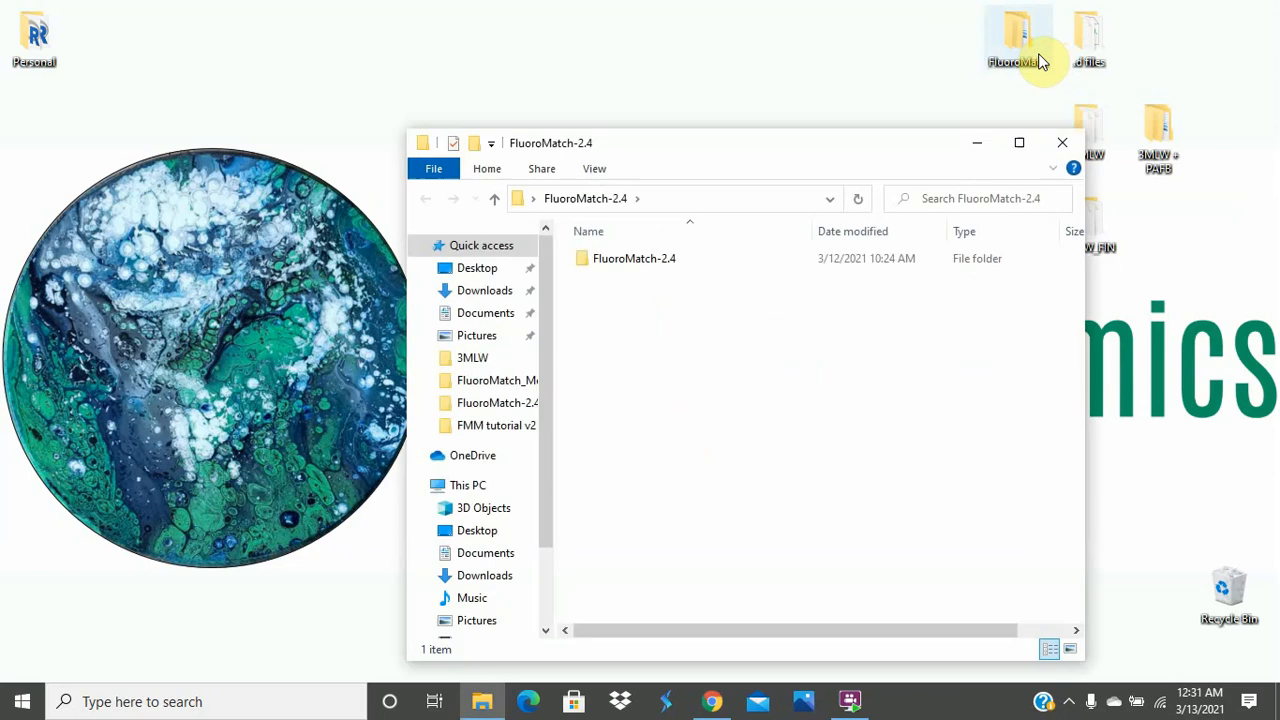
double_click(685, 263)
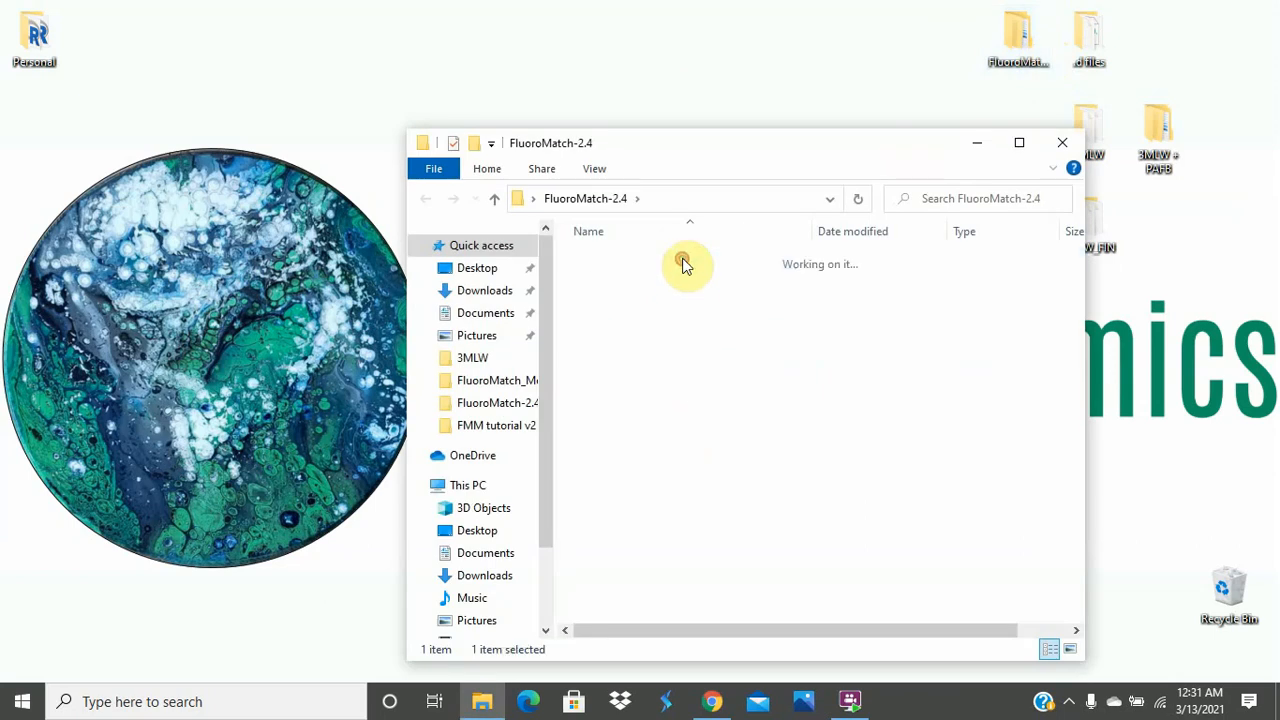
double_click(686, 300)
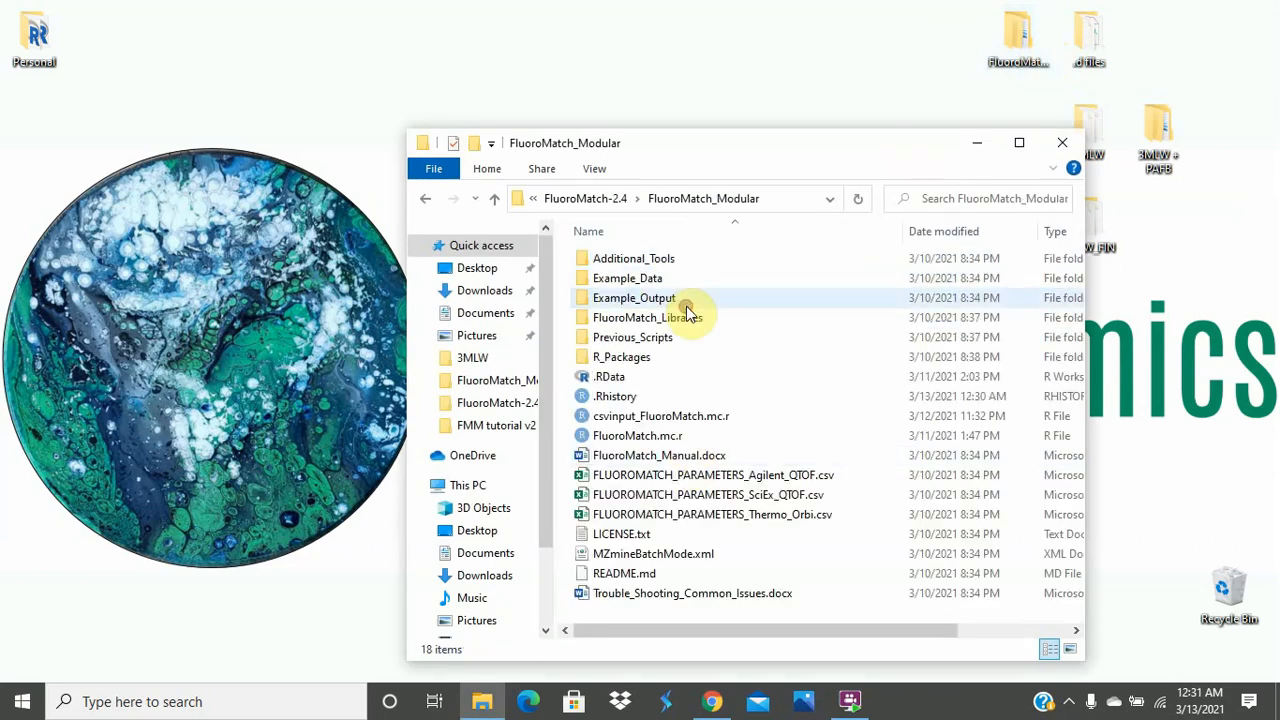
double_click(714, 478)
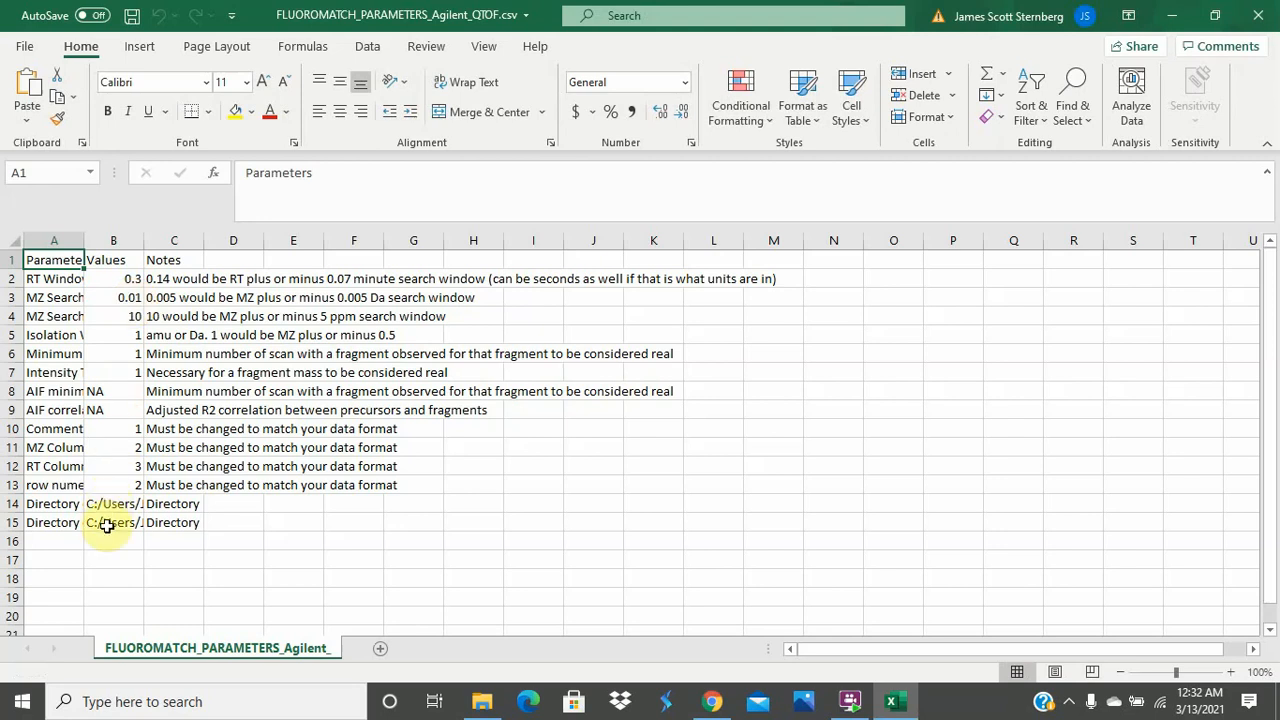
drag(140, 238, 354, 256)
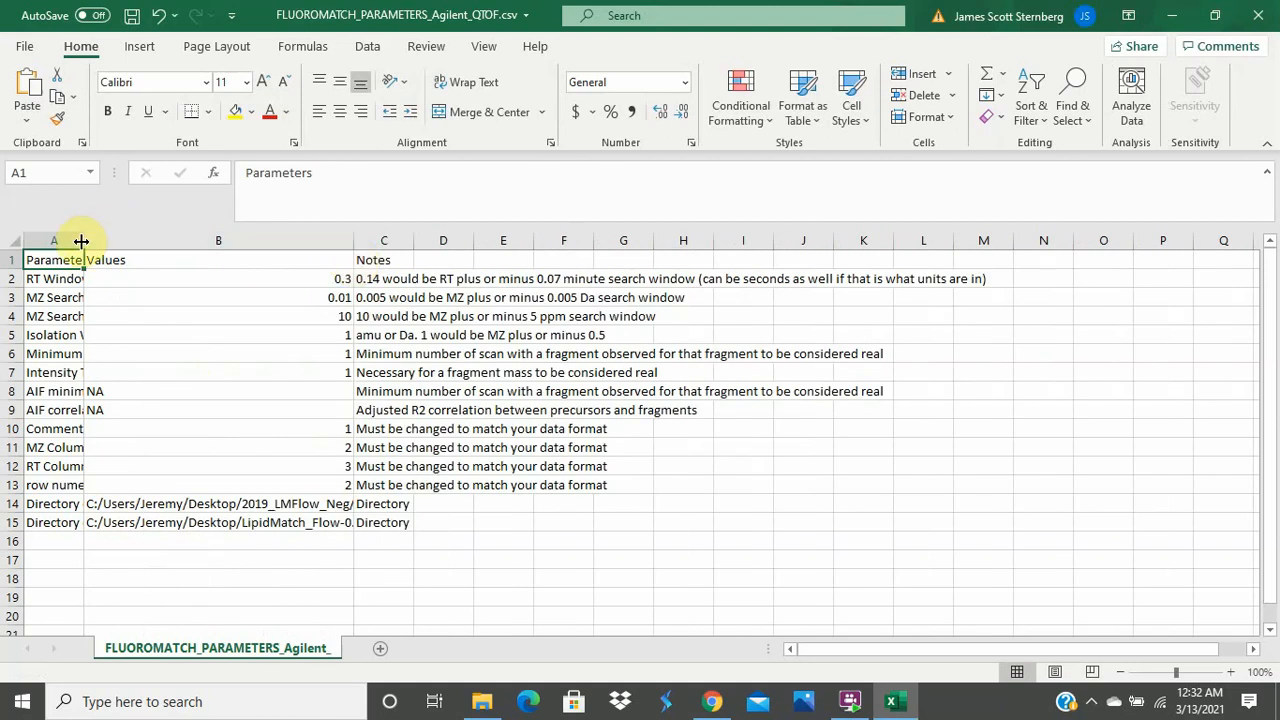
drag(81, 241, 174, 250)
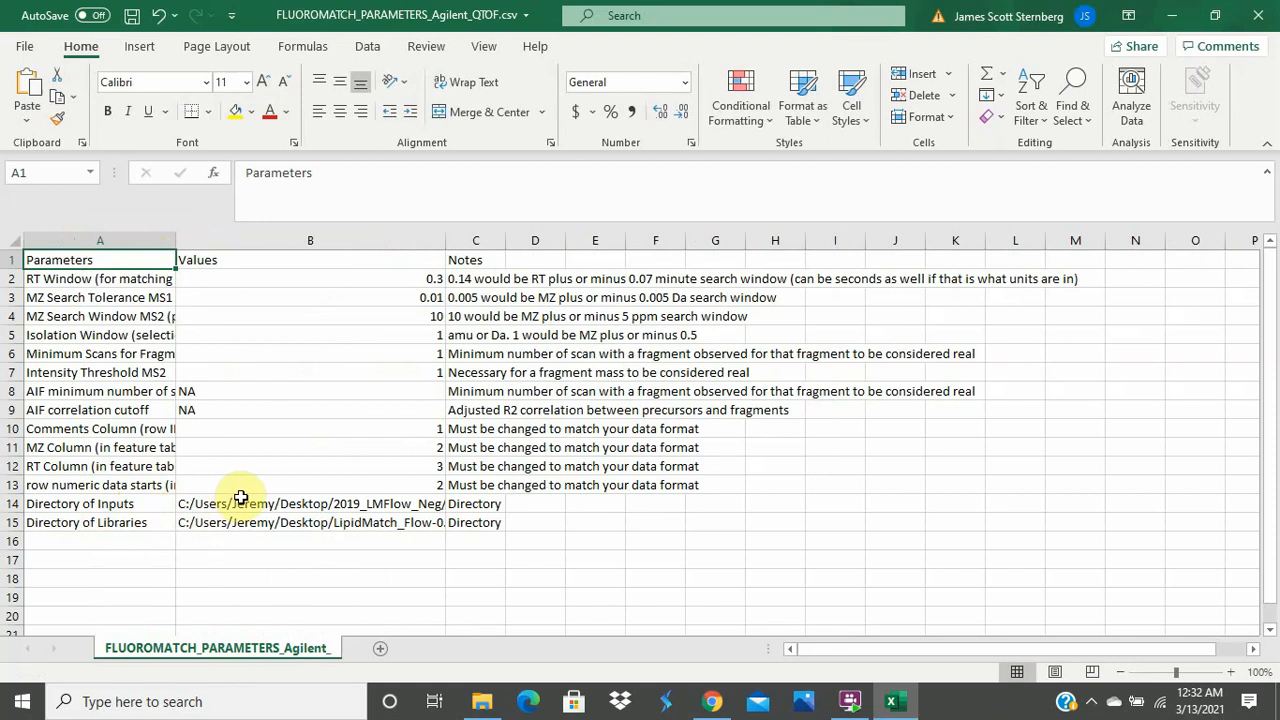
- Copy the path of the desktop's 3MLW folder into the Directory of Inputs value in cell B14
click(487, 707)
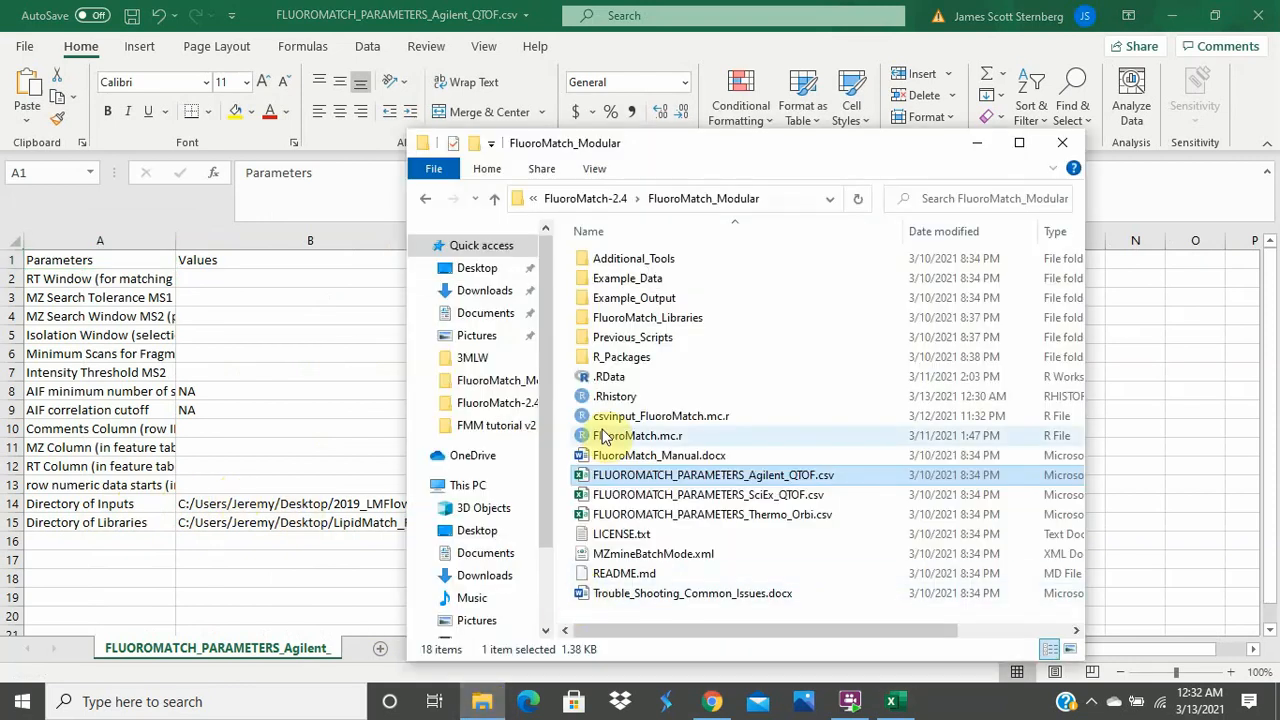
click(488, 358)
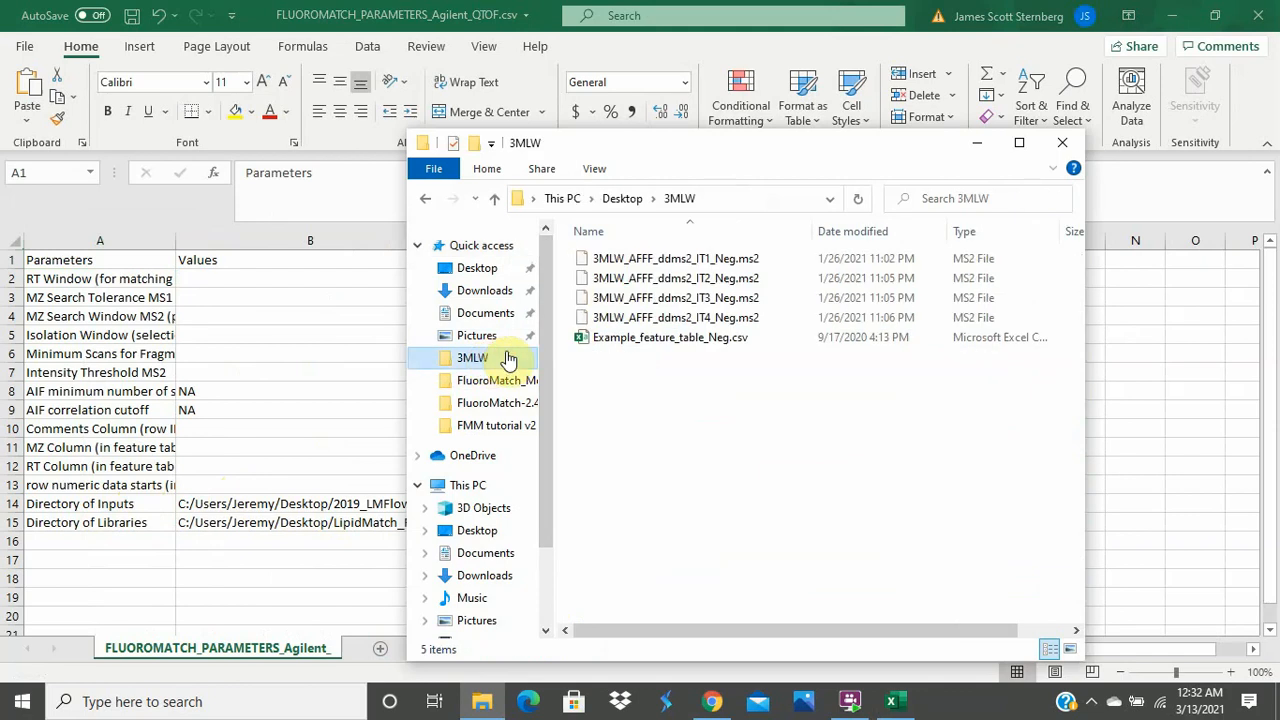
click(784, 198)
key(ctrl+c)
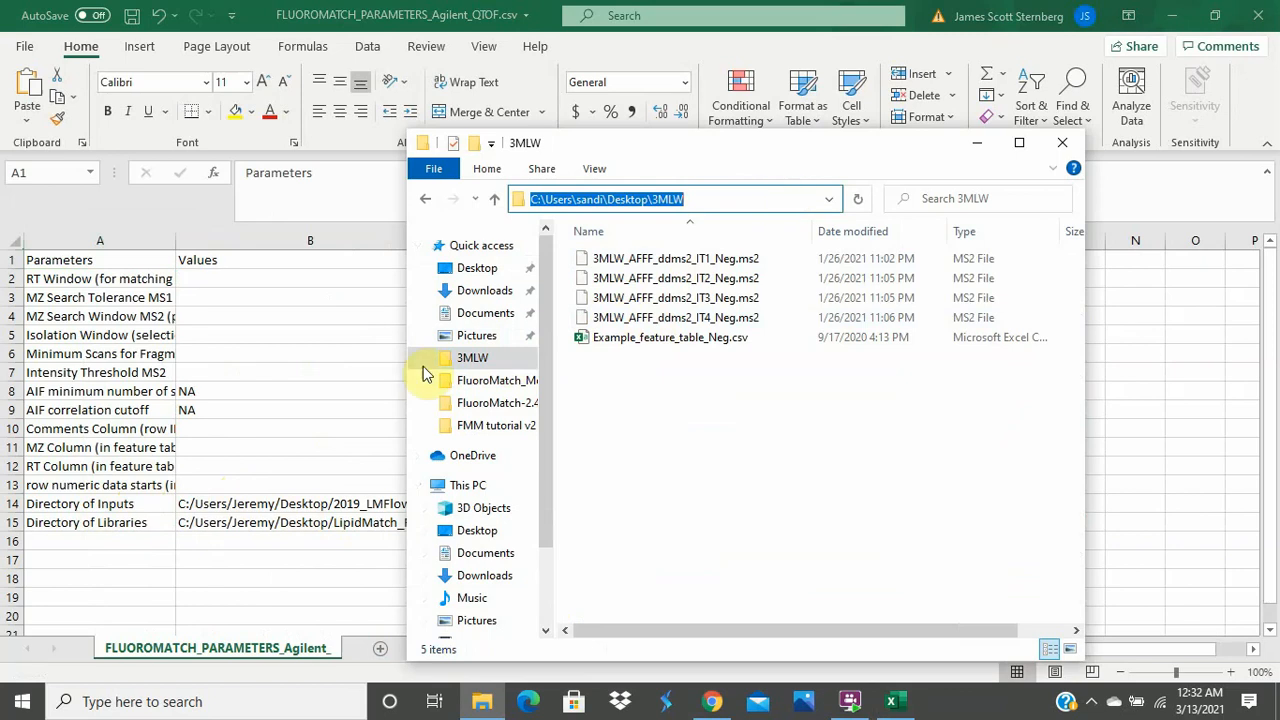
click(352, 510)
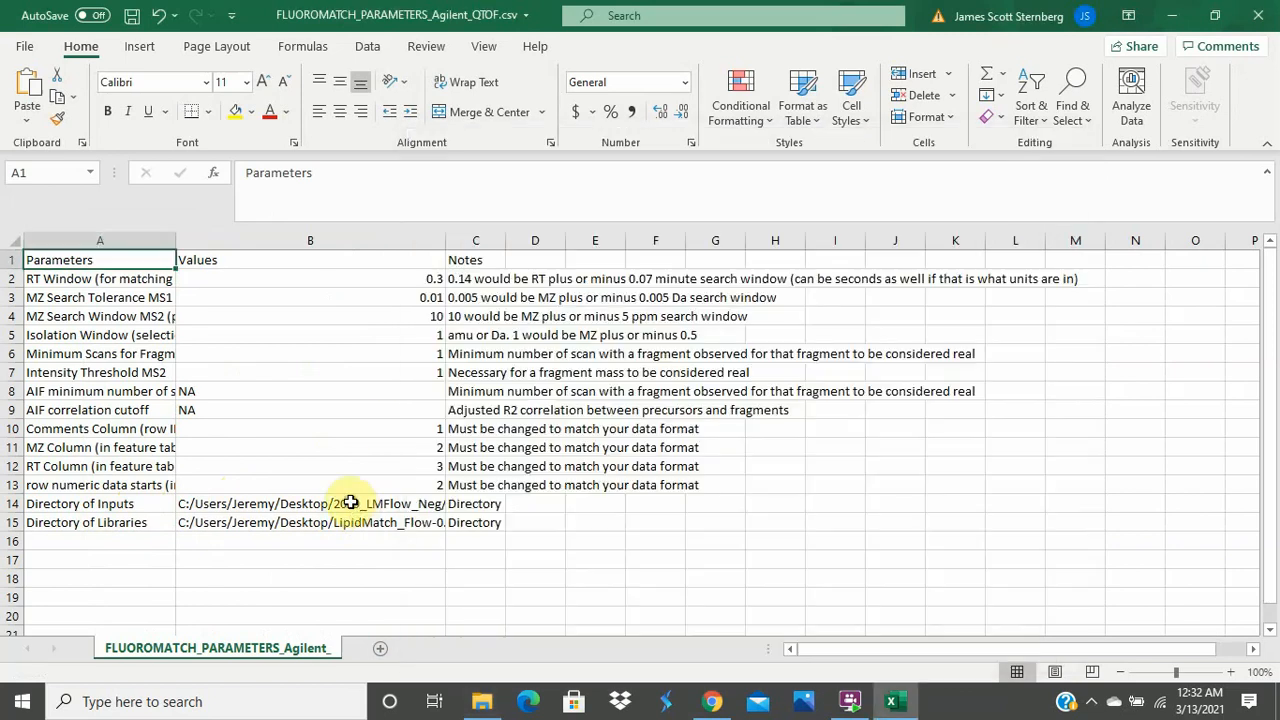
click(350, 505)
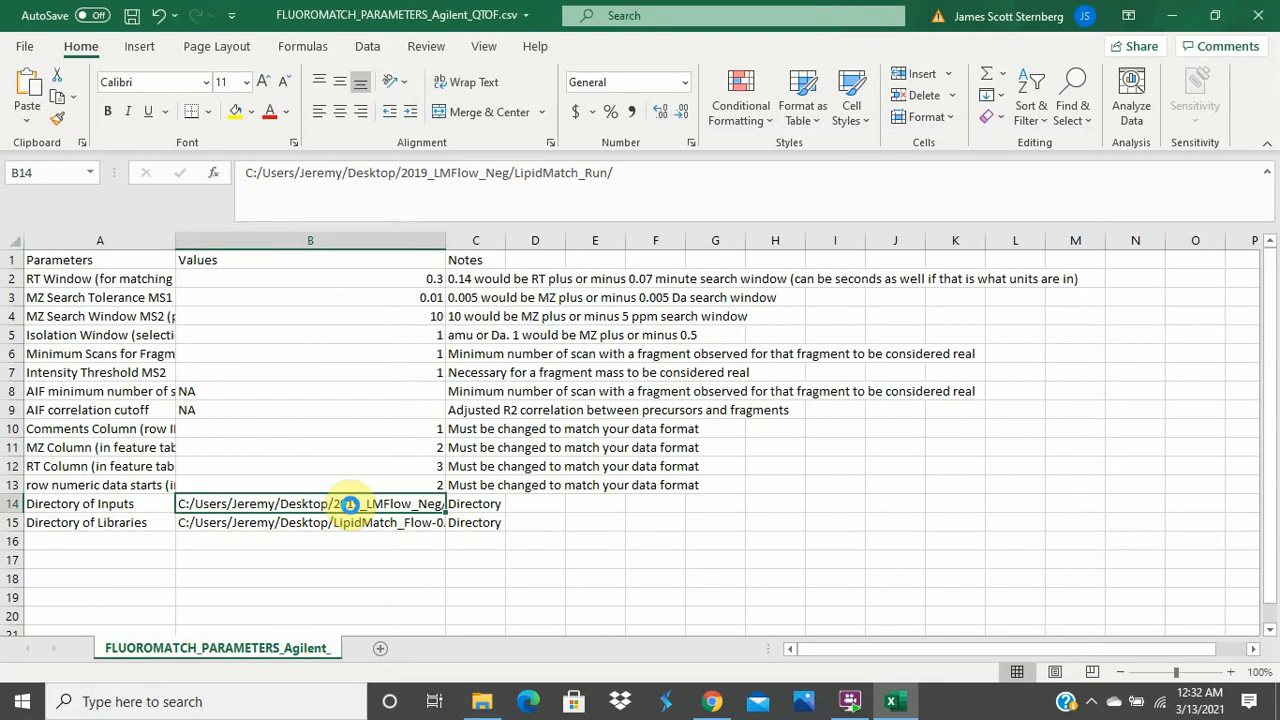
key(ctrl+v)
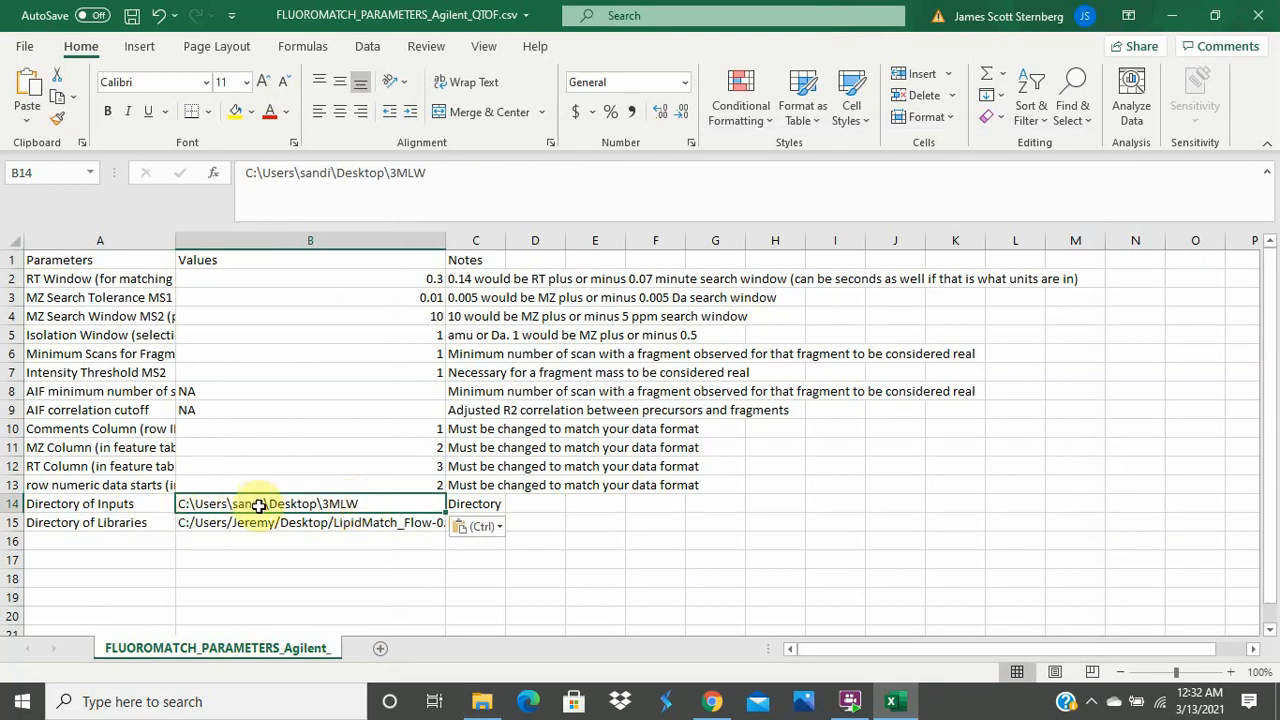
- Replace all backslashes in the Directory of Inputs path in B14 with forward slashes and add a trailing slash
key(ctrl+f)
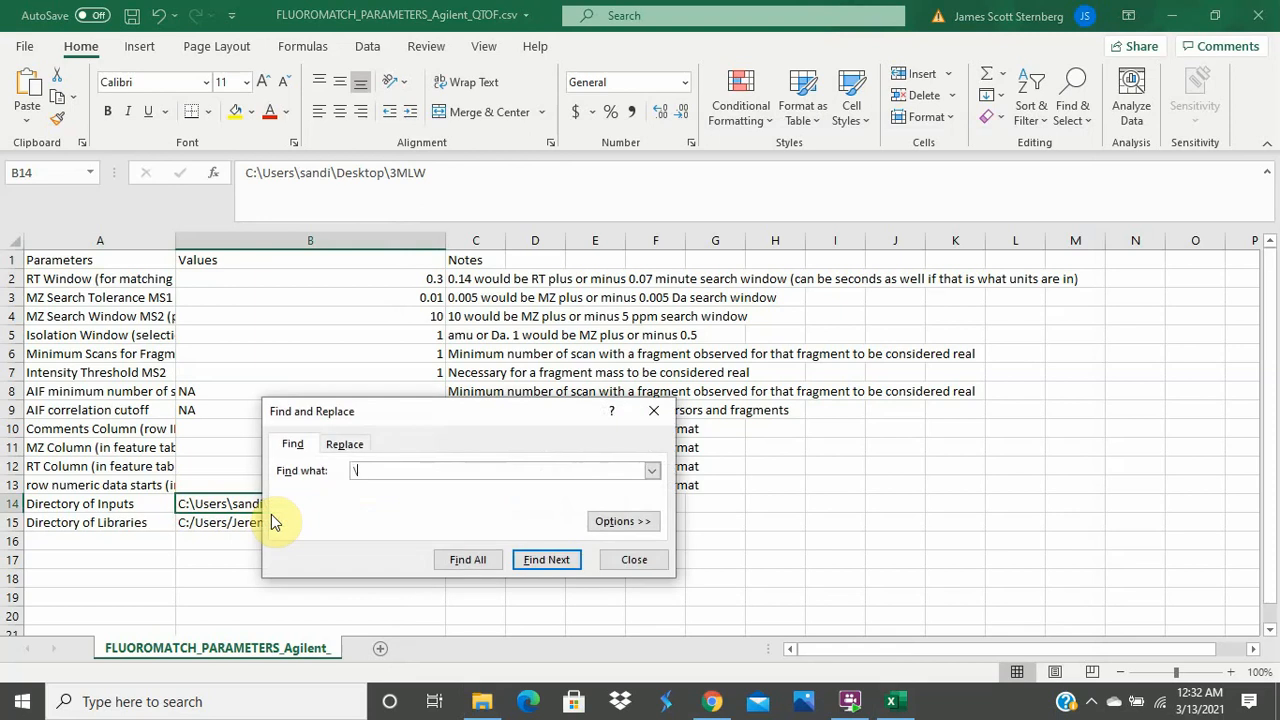
text(\)
click(340, 444)
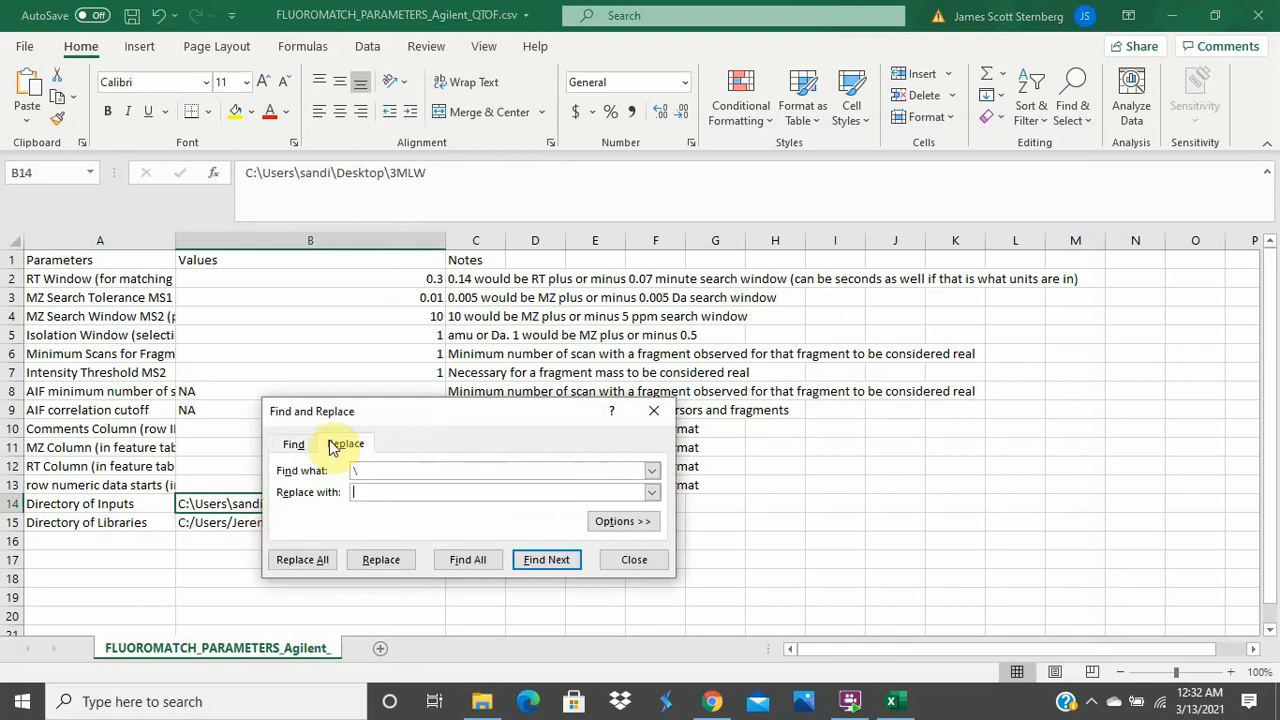
click(326, 562)
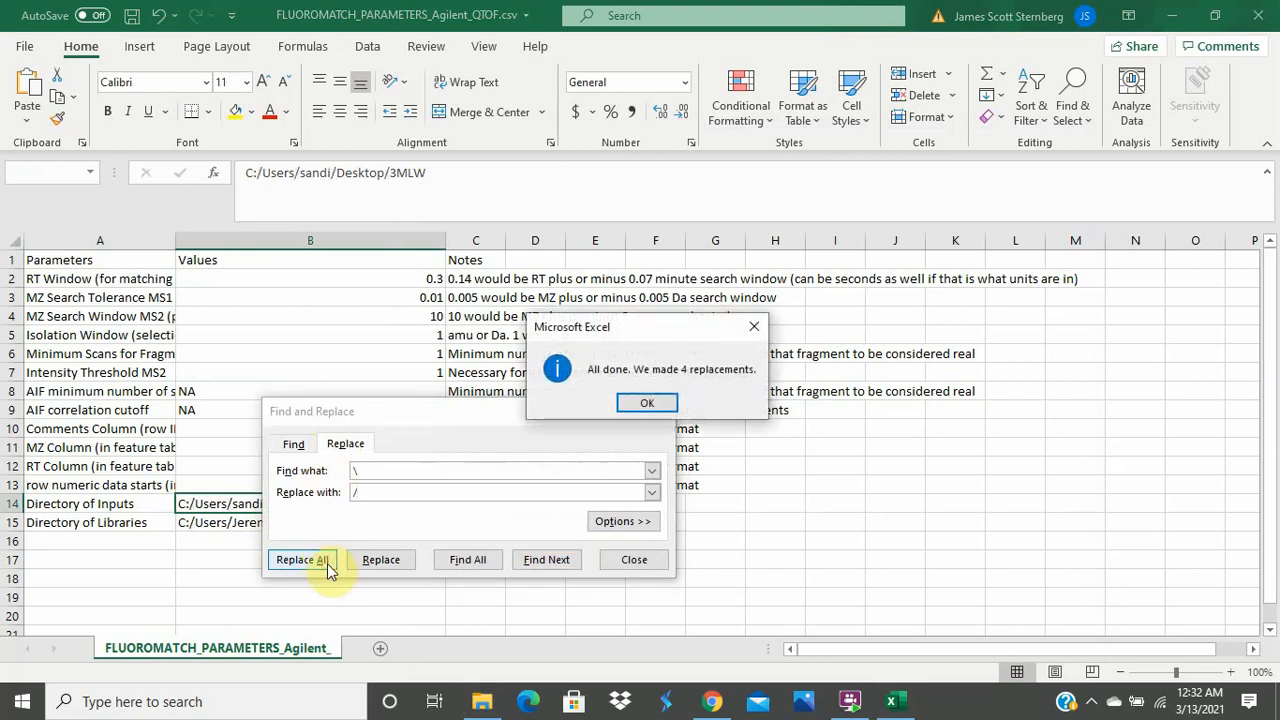
click(630, 403)
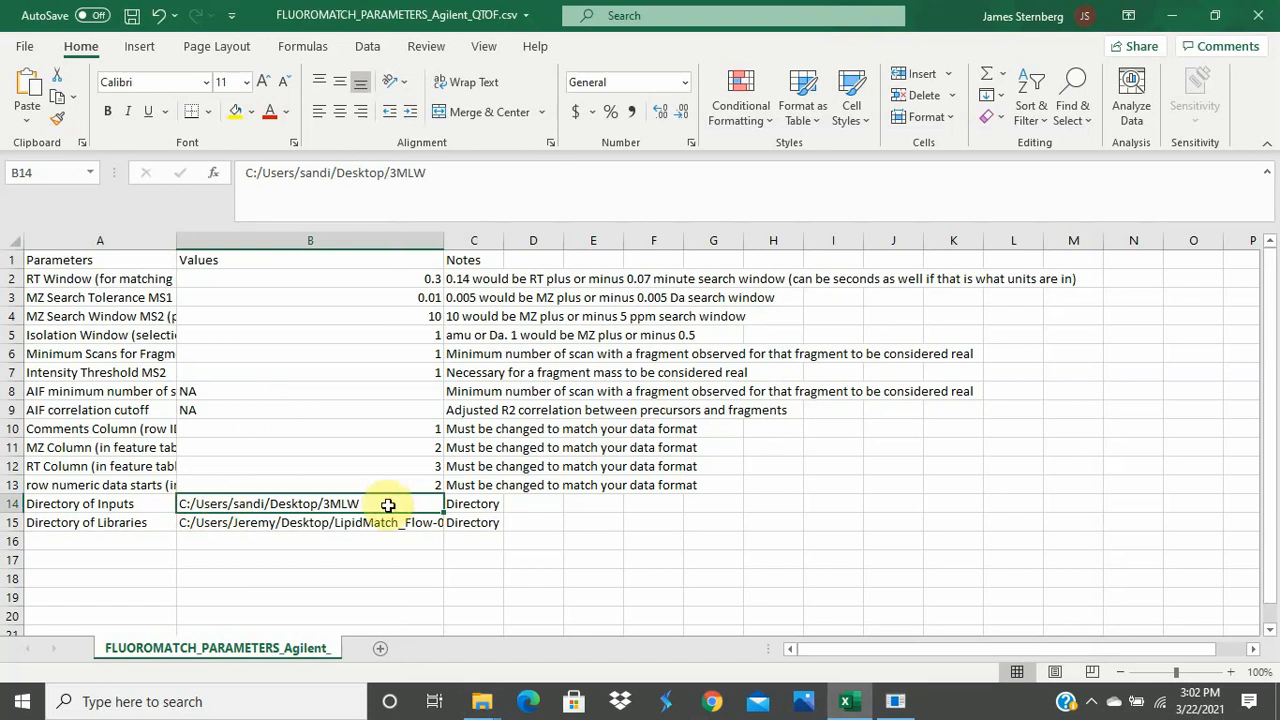
click(452, 188)
text(/)
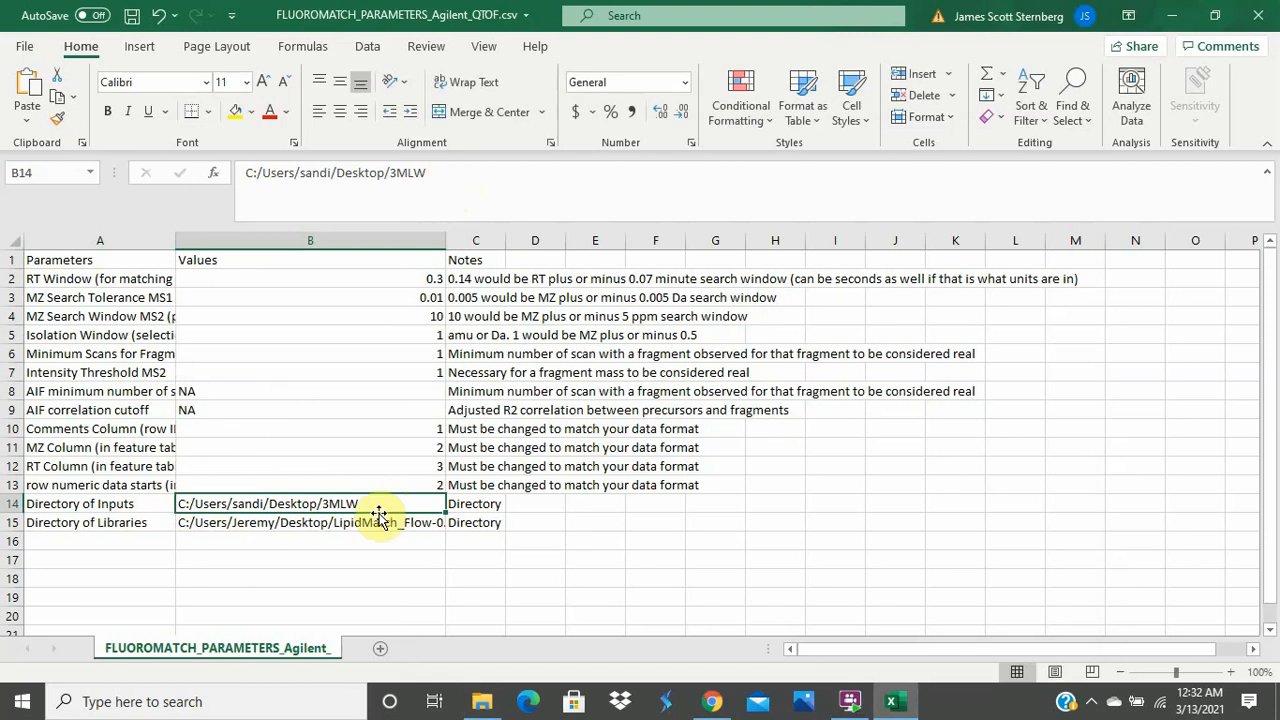
- Copy the path of the FluoroMatch_Libraries folder inside FluoroMatch_Modular into the Directory of Libraries value in cell B15
click(371, 523)
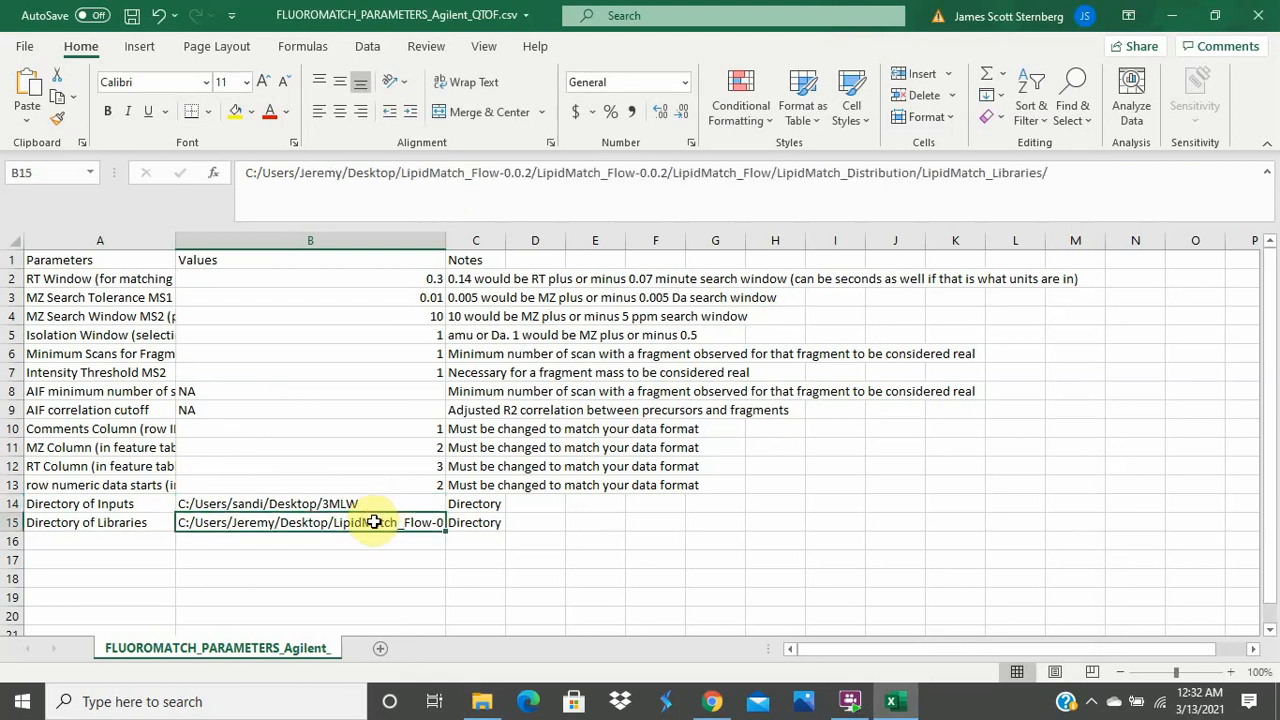
click(480, 701)
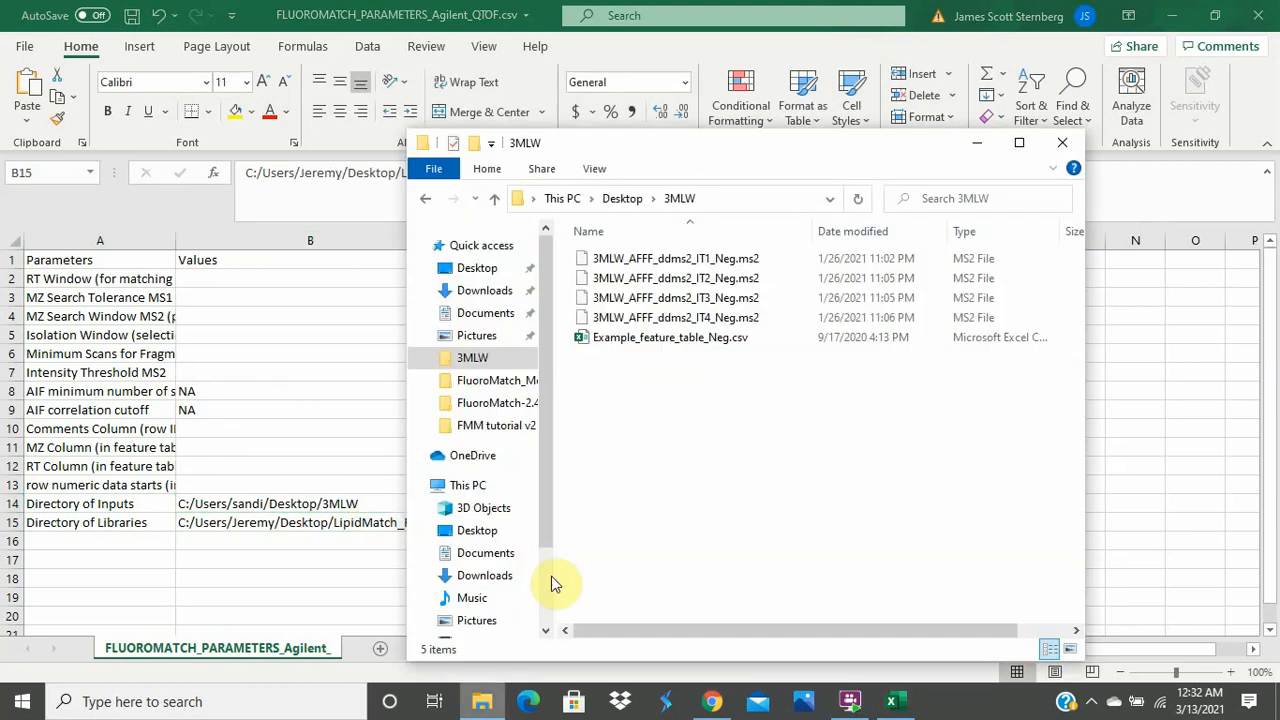
click(531, 402)
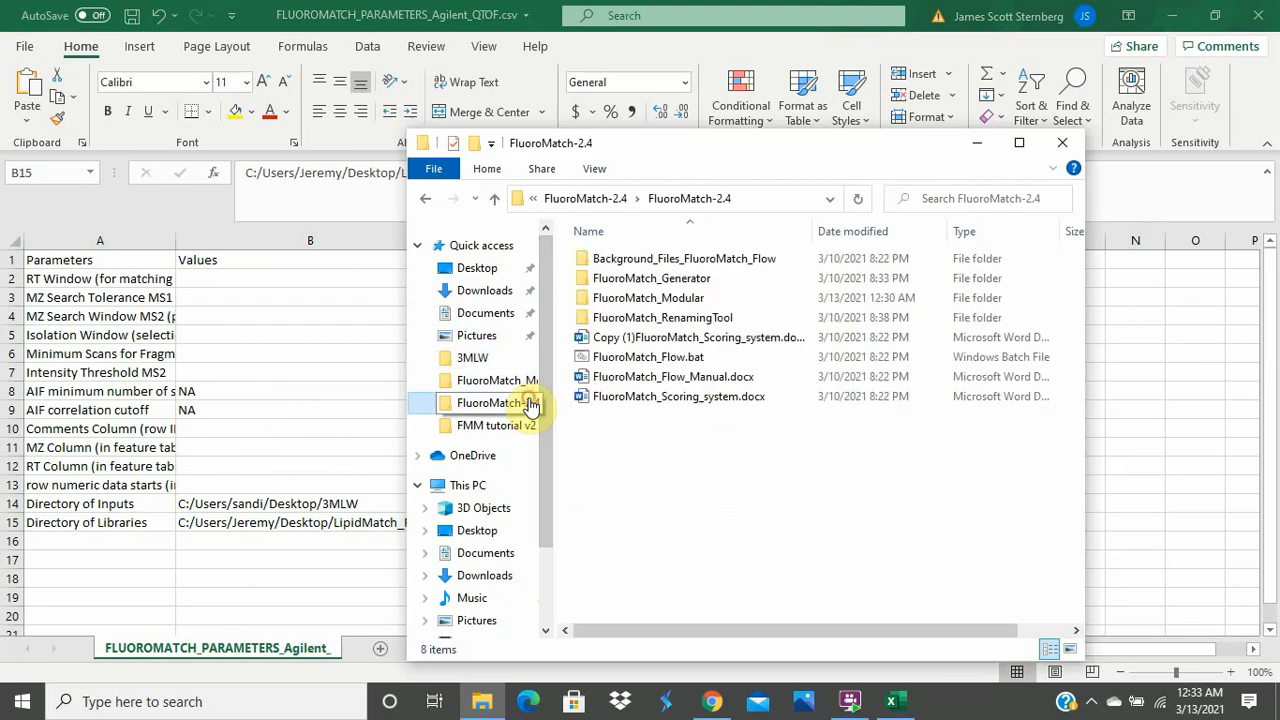
double_click(700, 297)
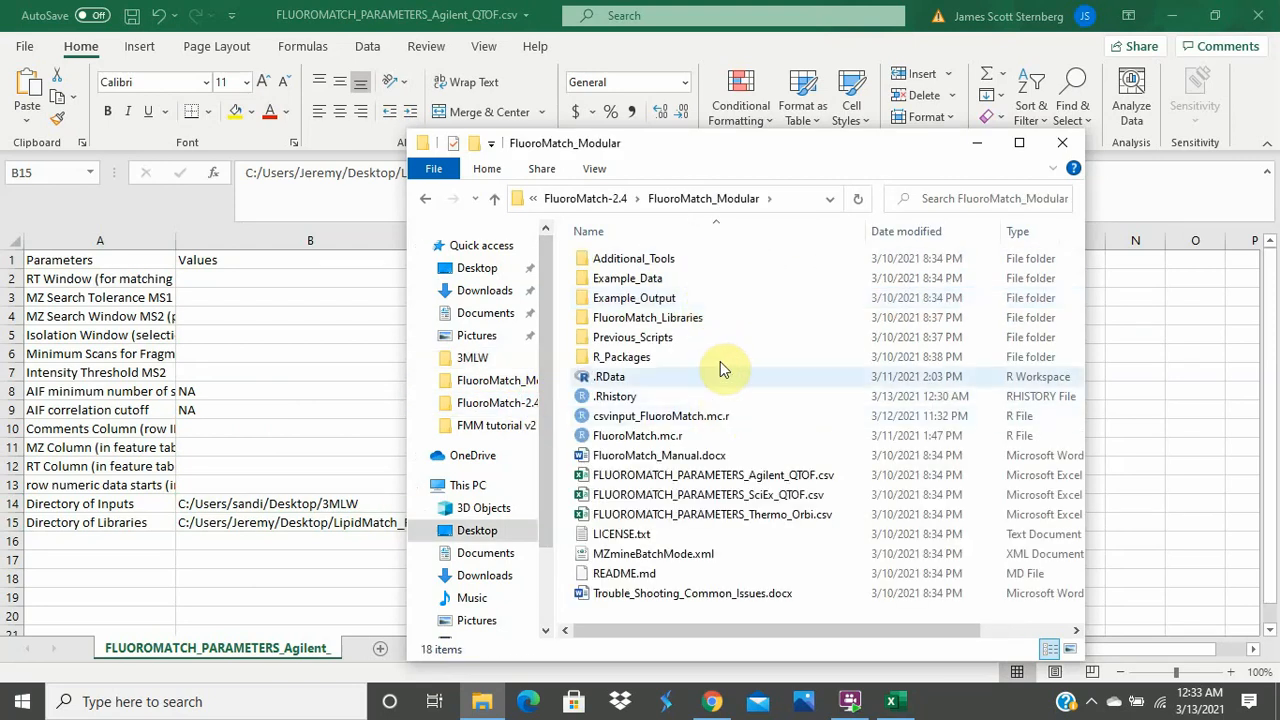
click(718, 320)
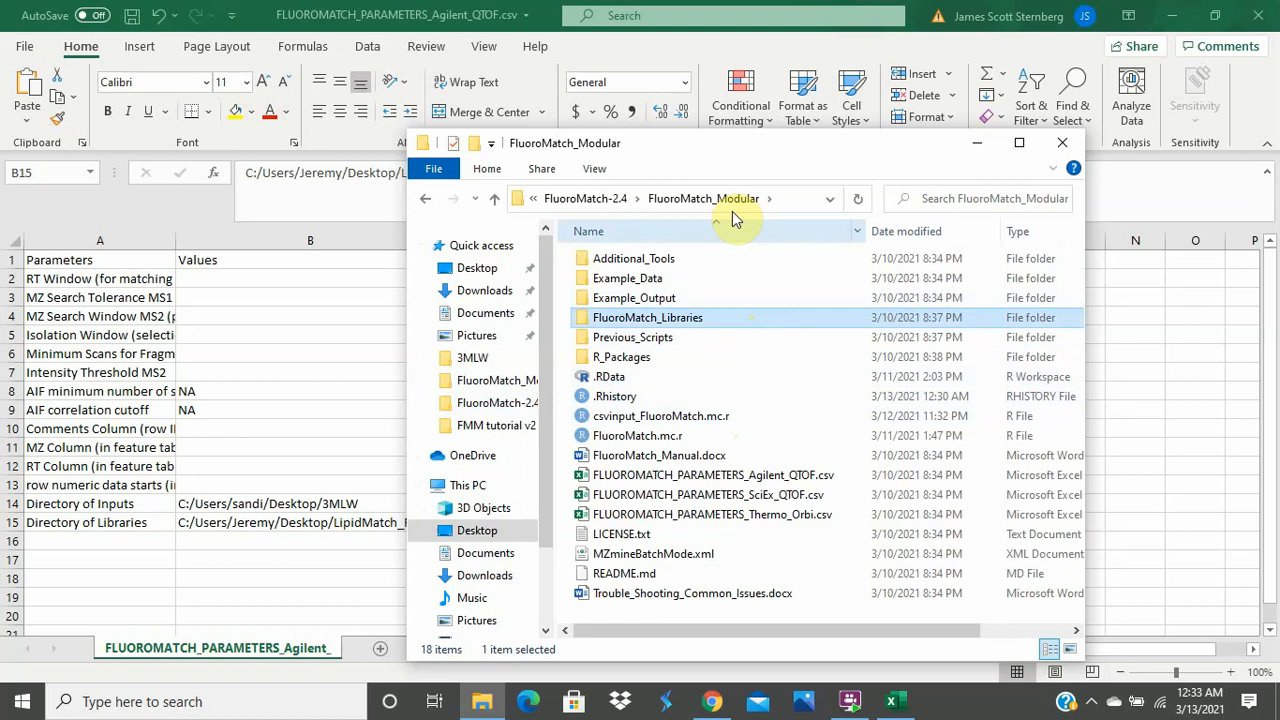
double_click(719, 318)
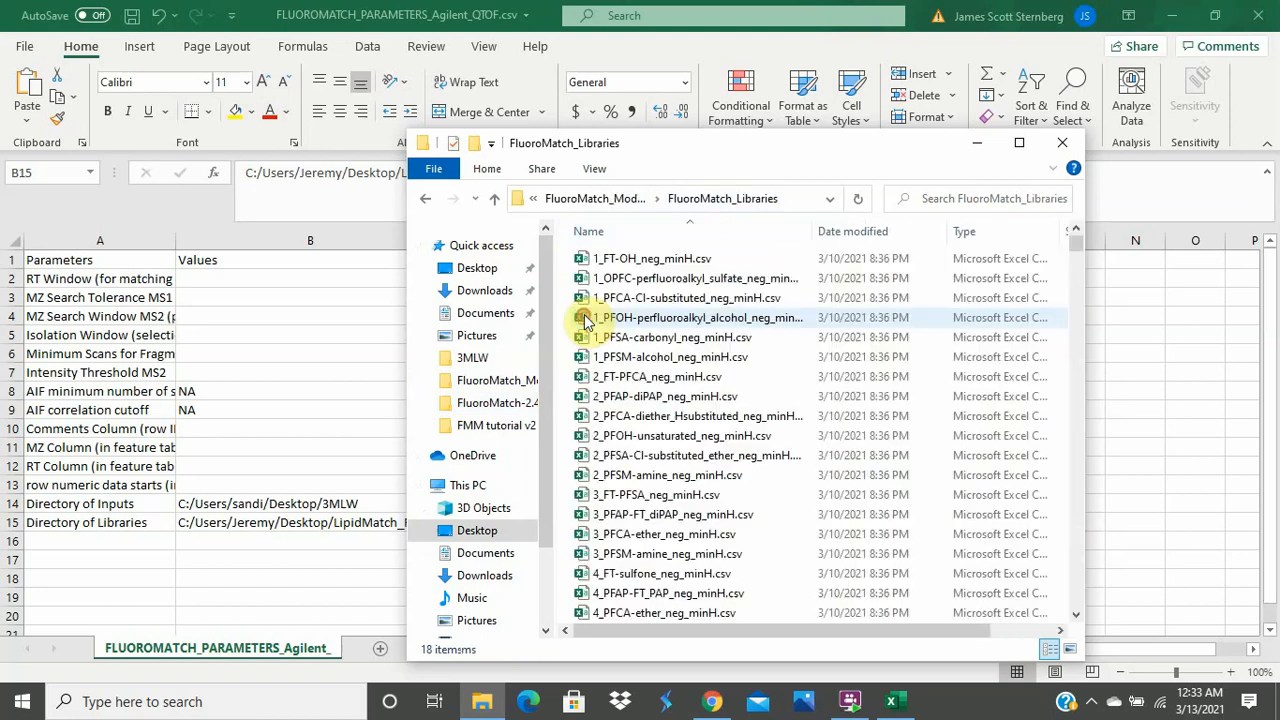
click(830, 199)
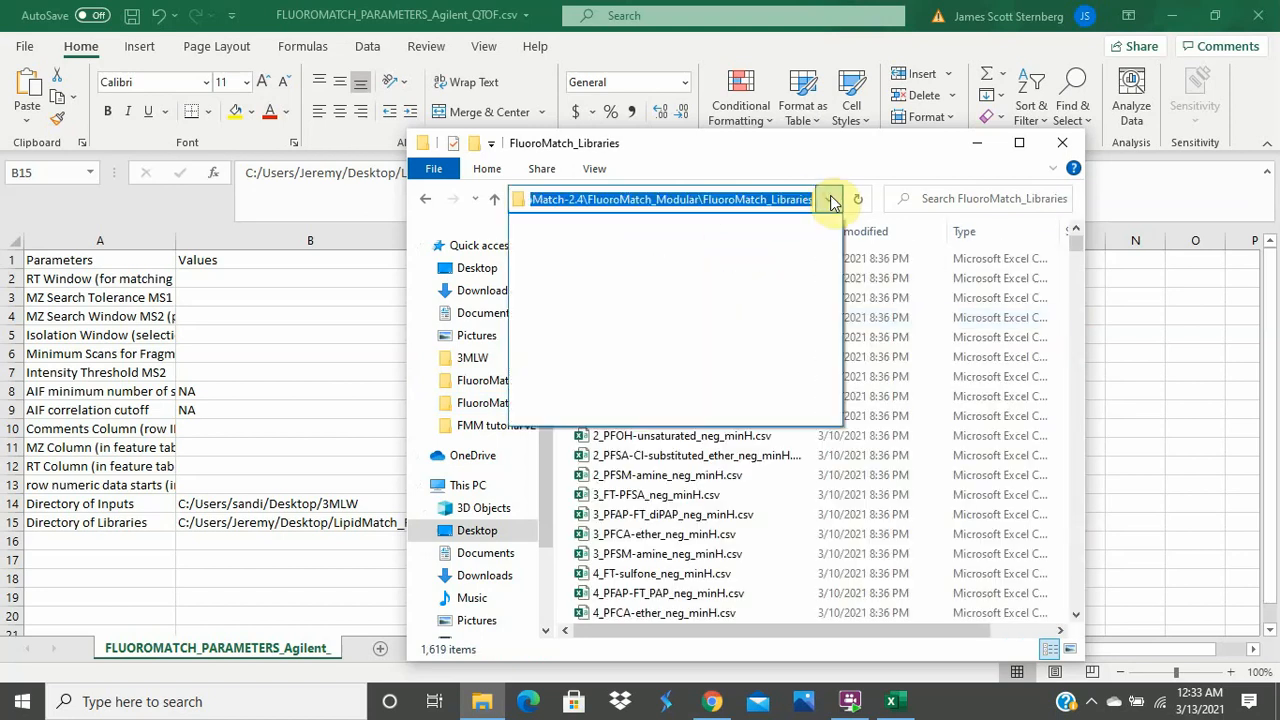
click(307, 530)
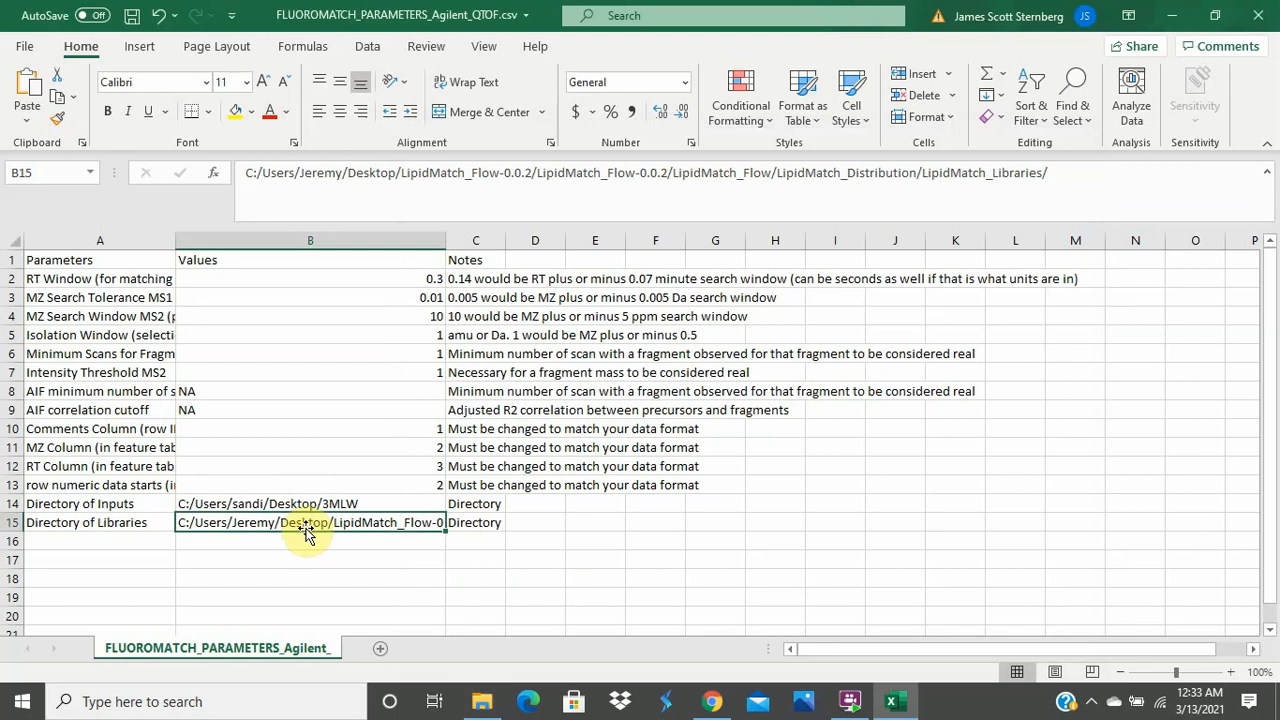
text(C:\Users\sandi\Desktop\FluoroMatch-2.4\FluoroMatch-2.4\FluoroMatch_Modular\FluoroMatch_Libraries)
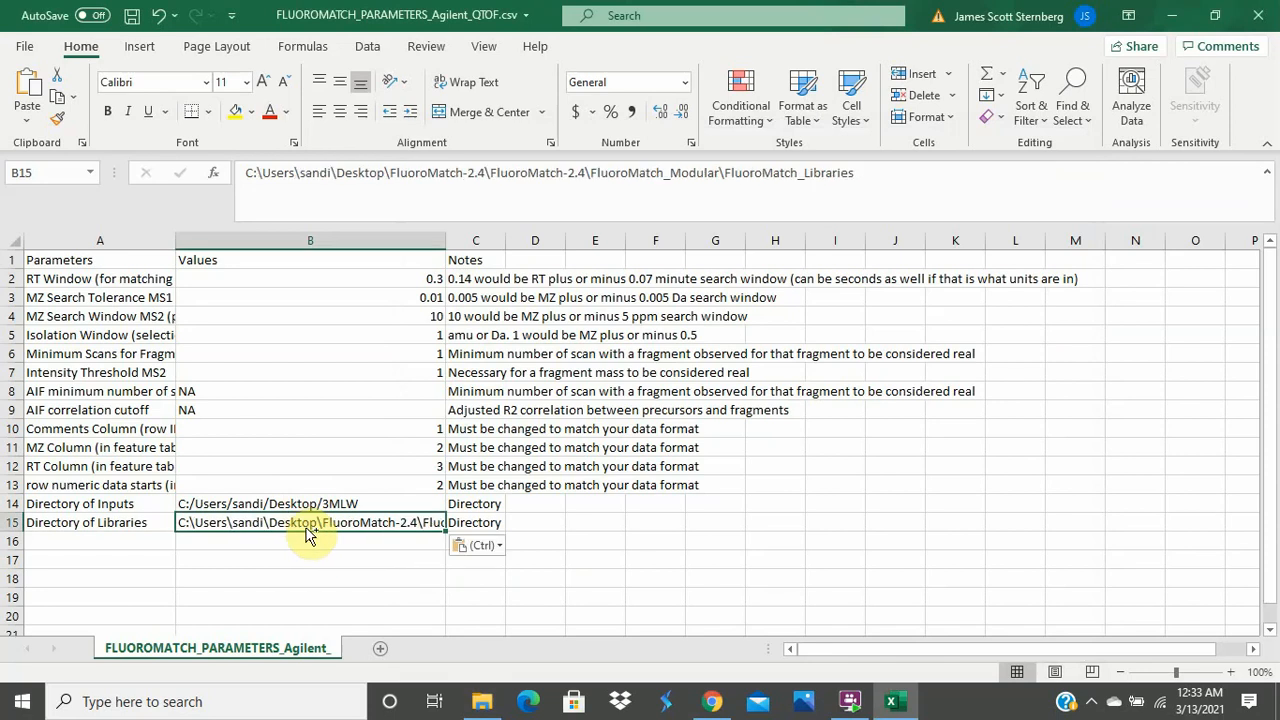
- Replace all backslashes in the Directory of Libraries path in B15 with forward slashes and add a trailing slash
key(ctrl+f)
text(\)
click(344, 466)
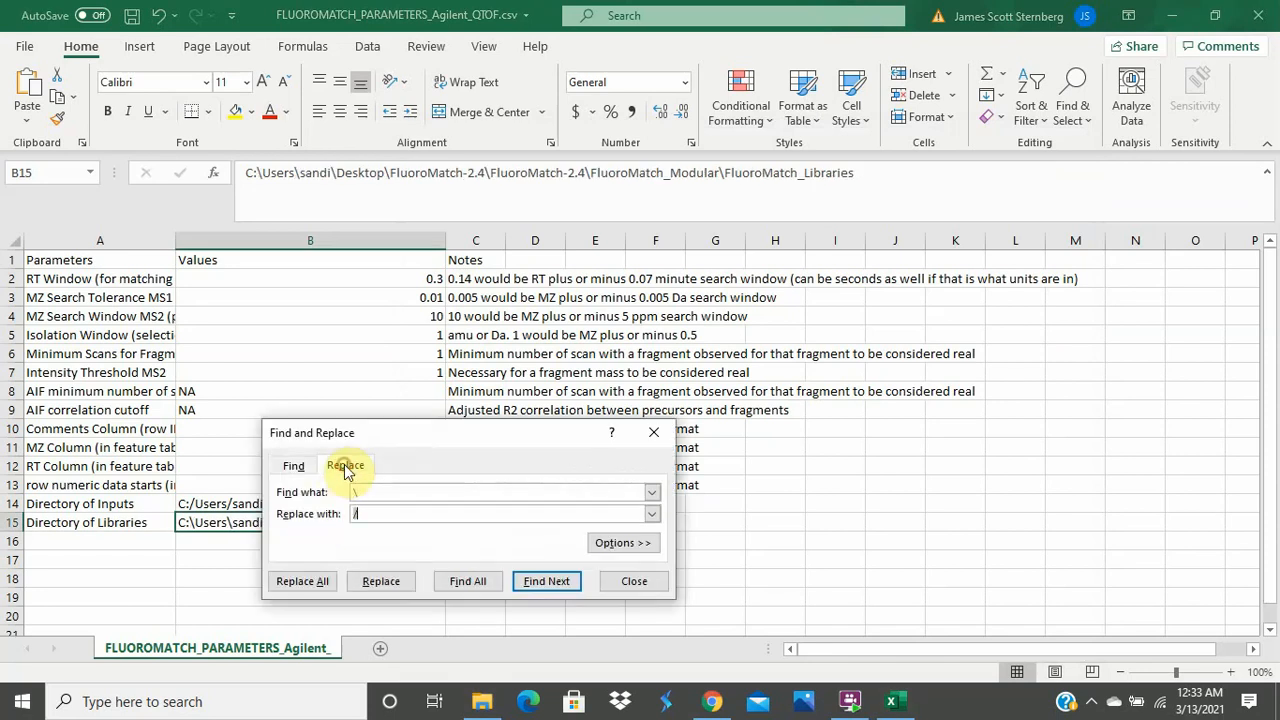
text(/)
click(326, 582)
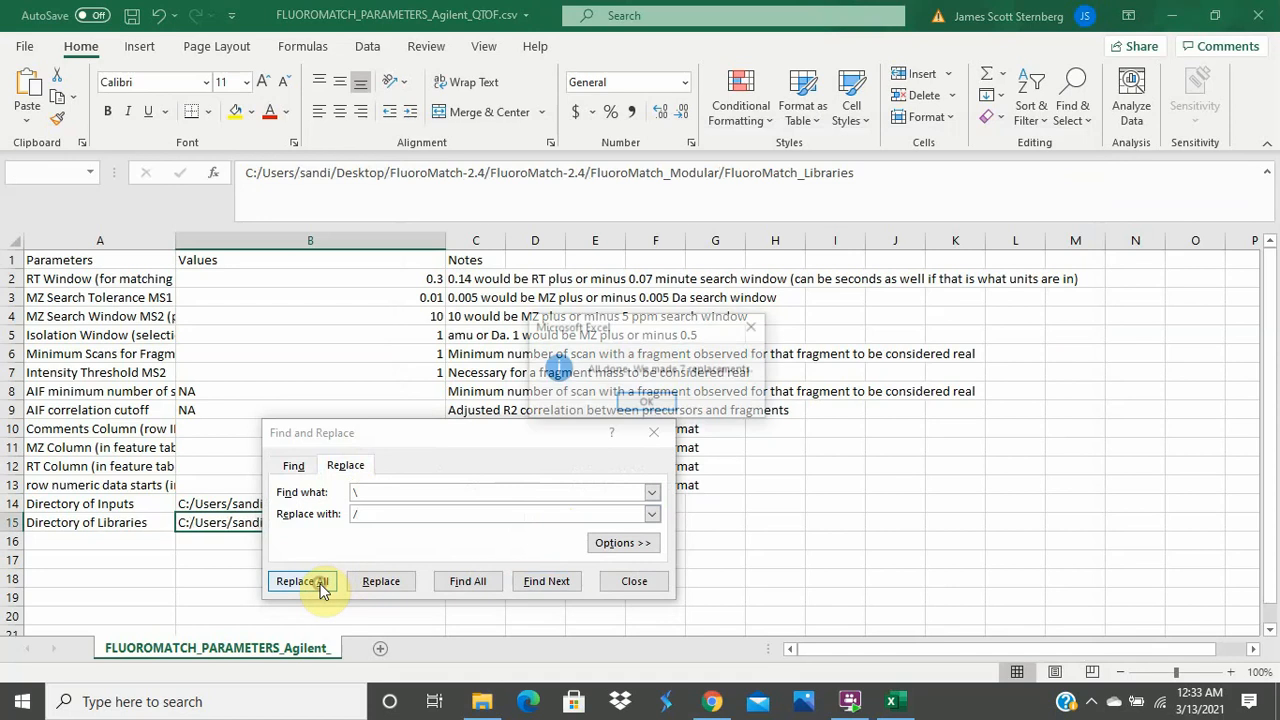
click(650, 403)
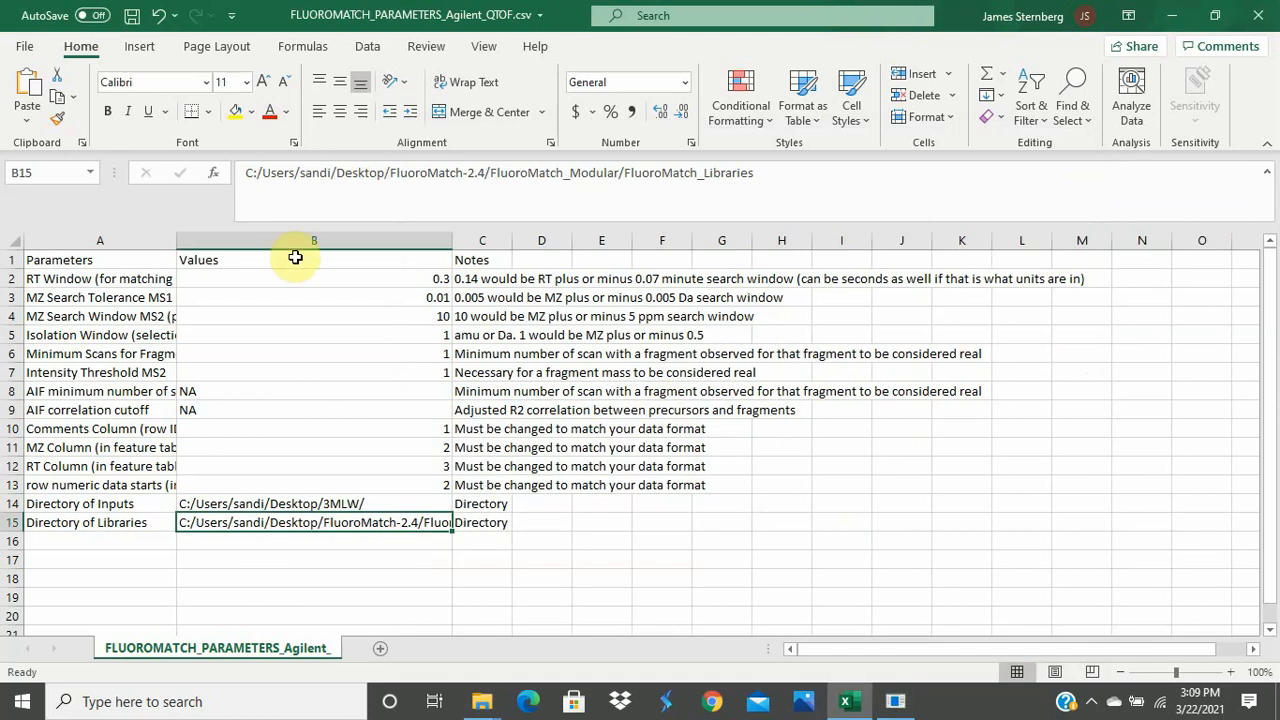
click(767, 174)
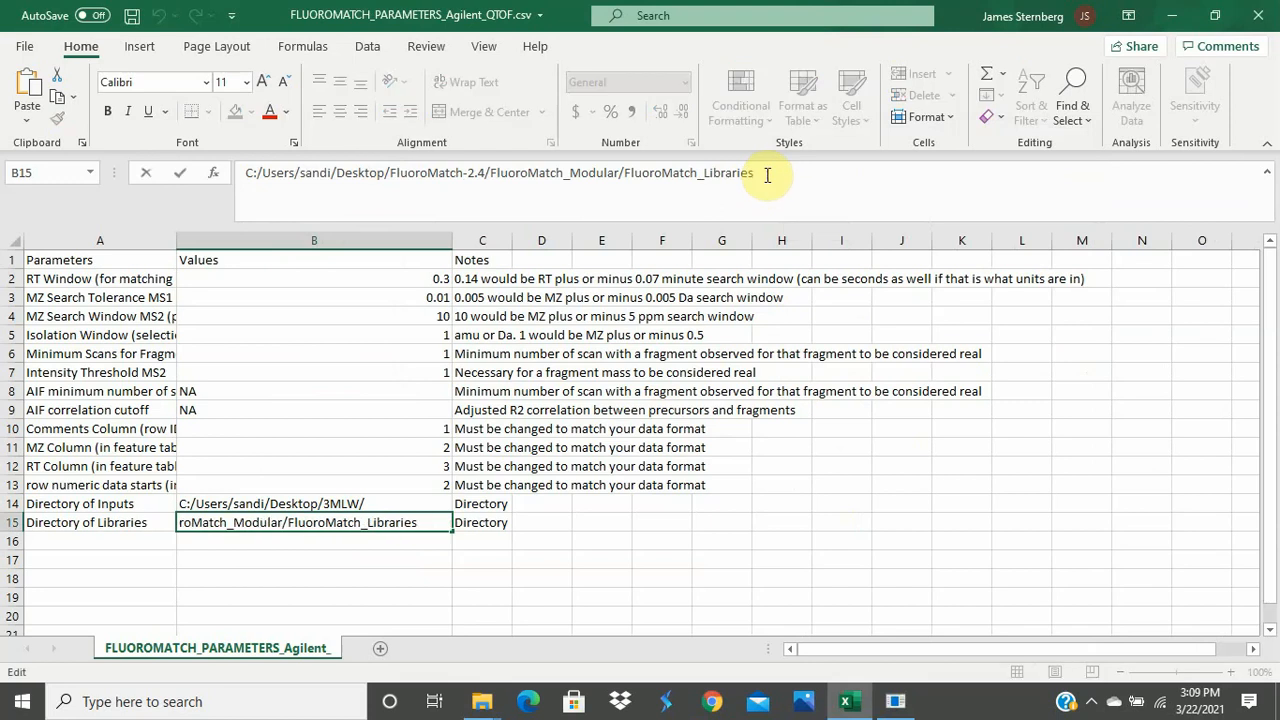
text(/FluoroMatch-2.4)
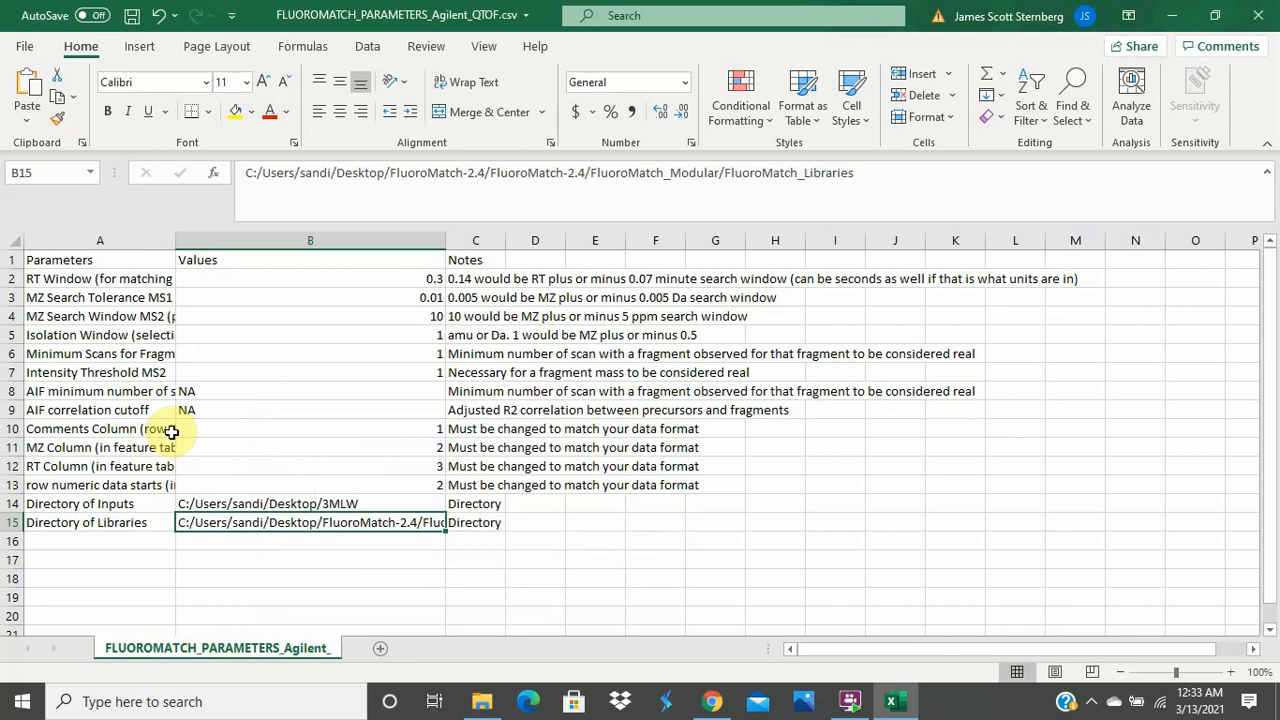
- Widen the Parameters column, save the sheet as CSV FLUOROMATCH_PARAMETERS_Agilent_QTOF_csvinput in FluoroMatch_Modular, and close it
drag(177, 241, 225, 243)
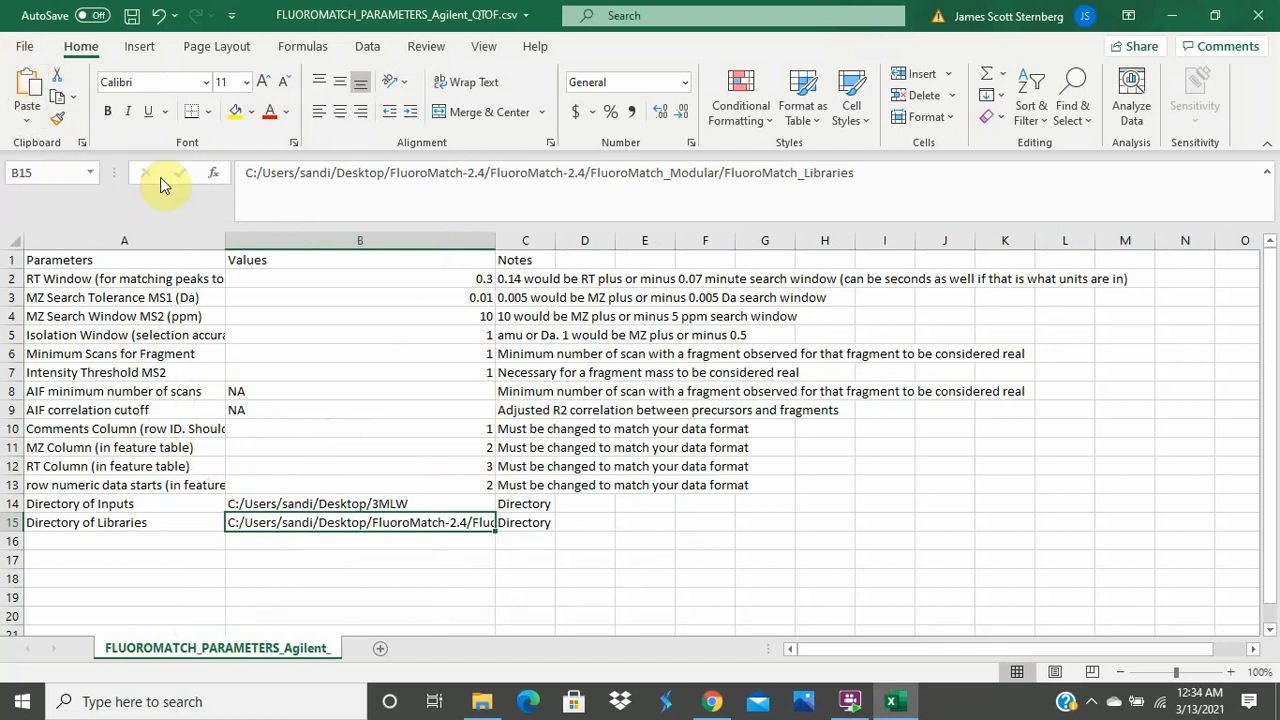
click(26, 49)
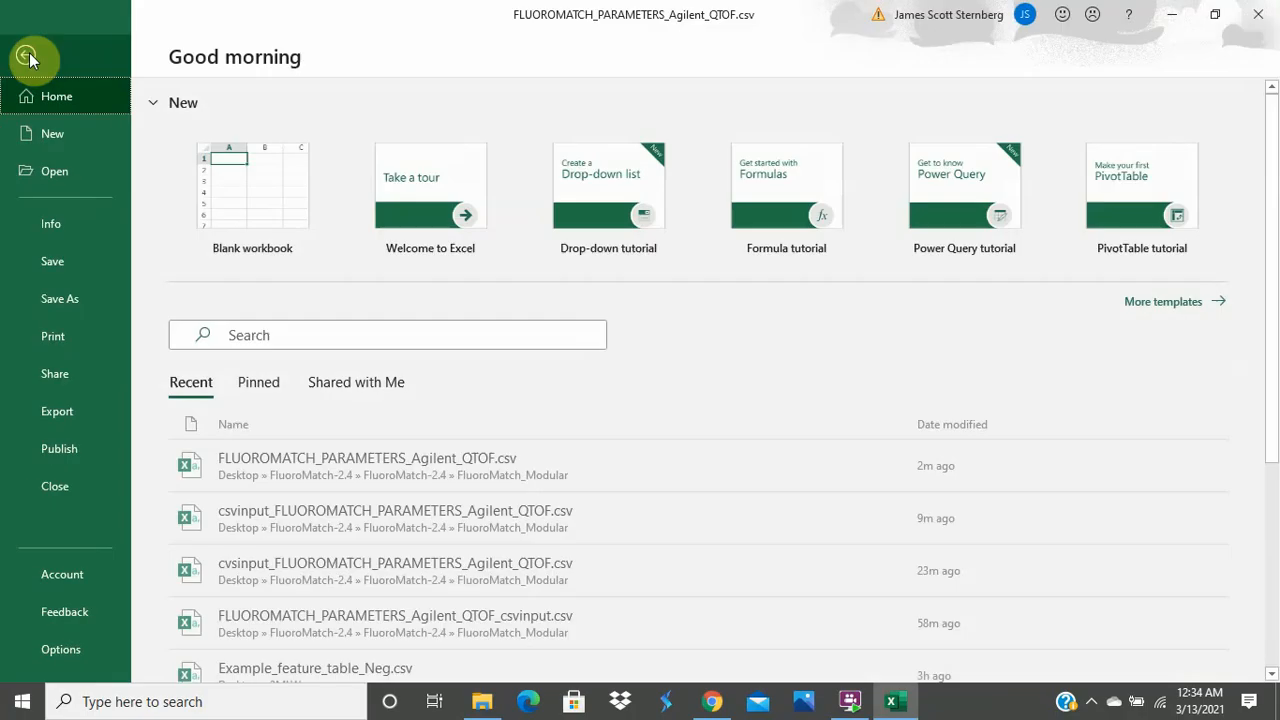
click(55, 308)
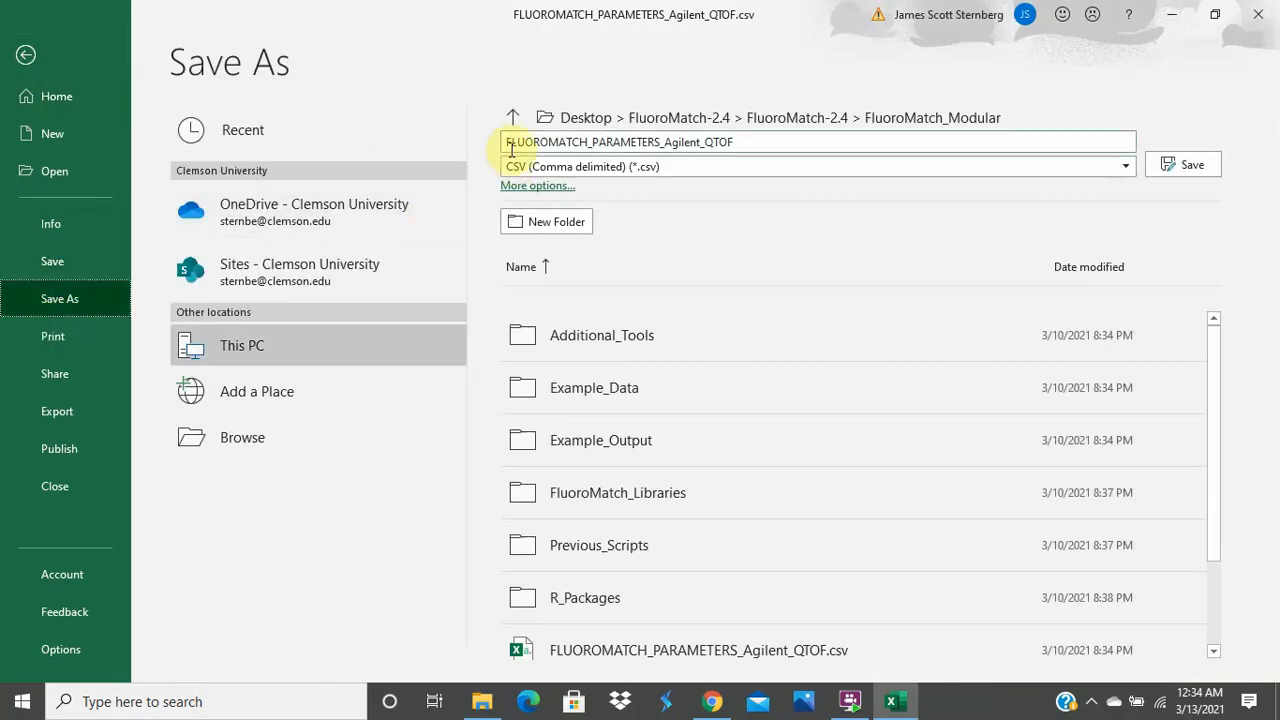
click(745, 142)
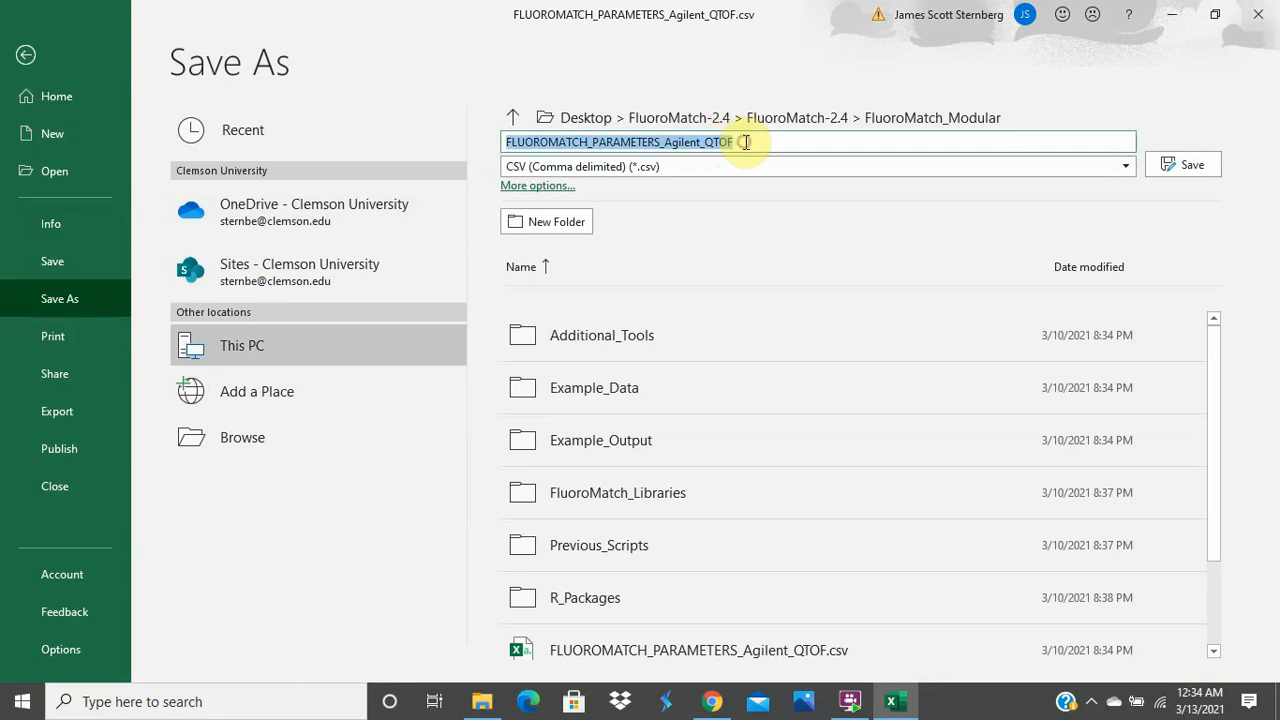
click(745, 142)
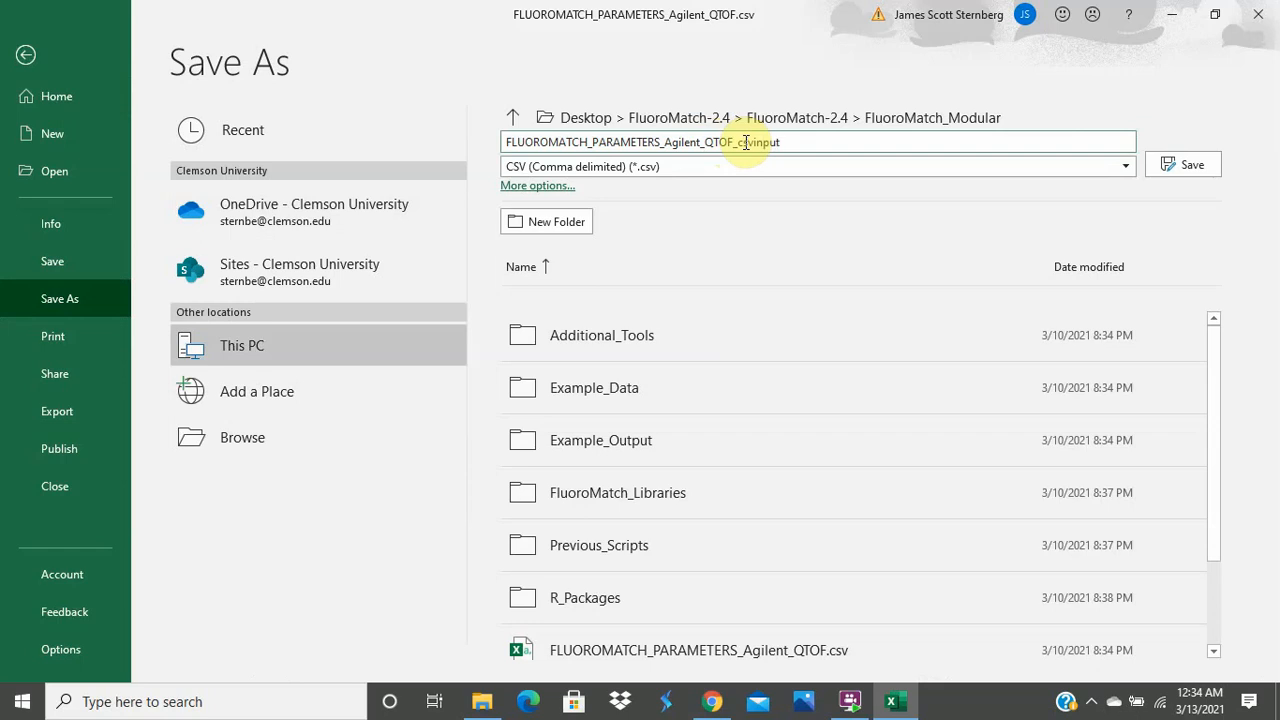
click(1173, 172)
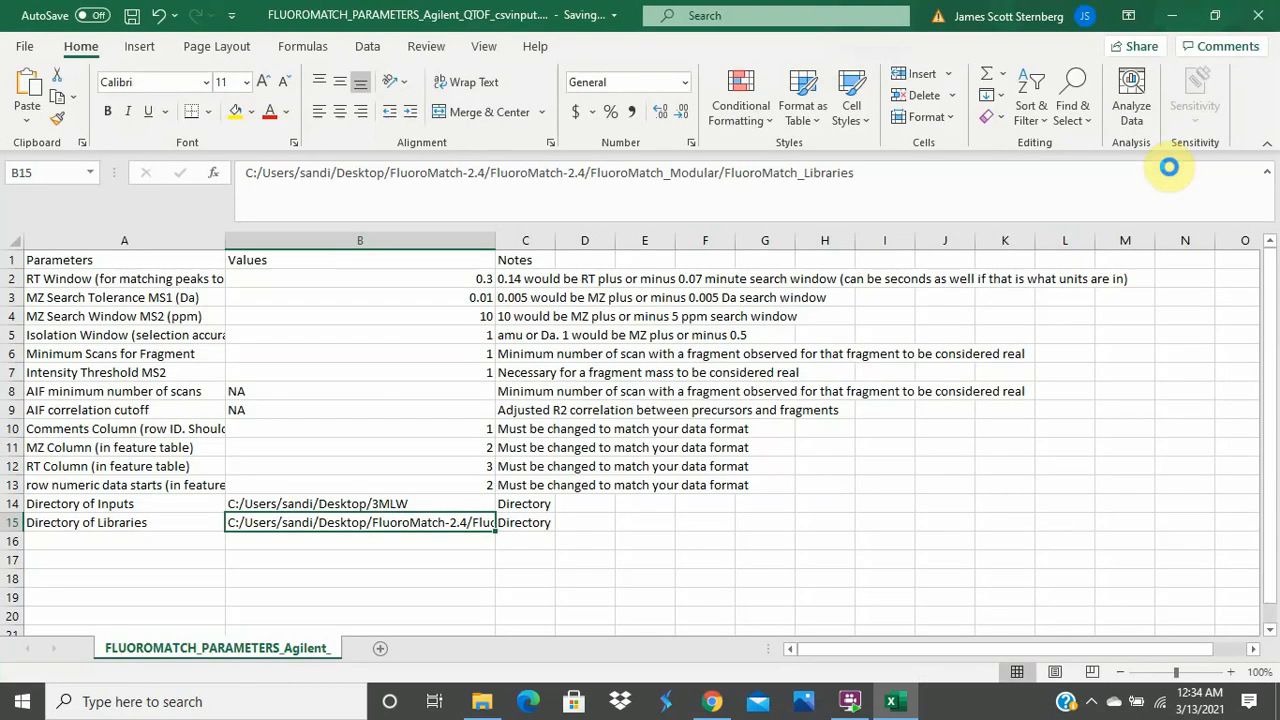
click(1255, 16)
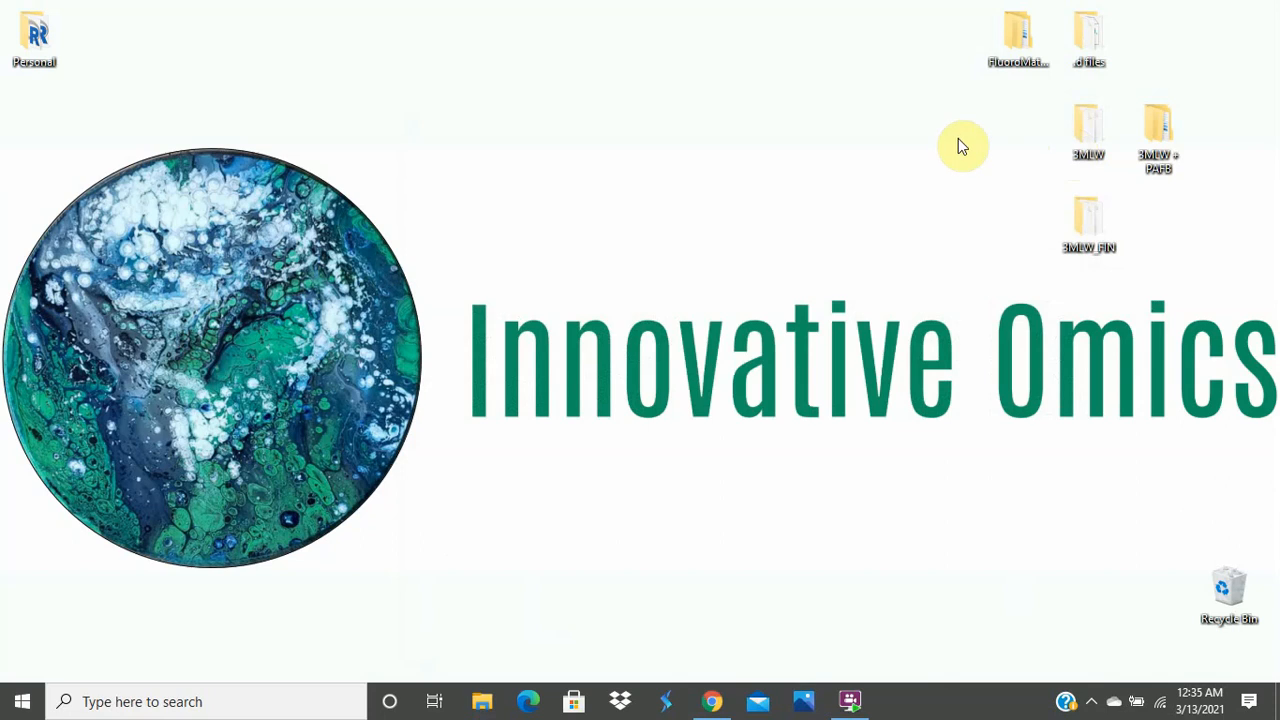
- Open the FluoroMatch.mc.r script from FluoroMatch_Modular inside the desktop's FluoroMatch-2.4 folder in RStudio
click(1016, 60)
double_click(1016, 60)
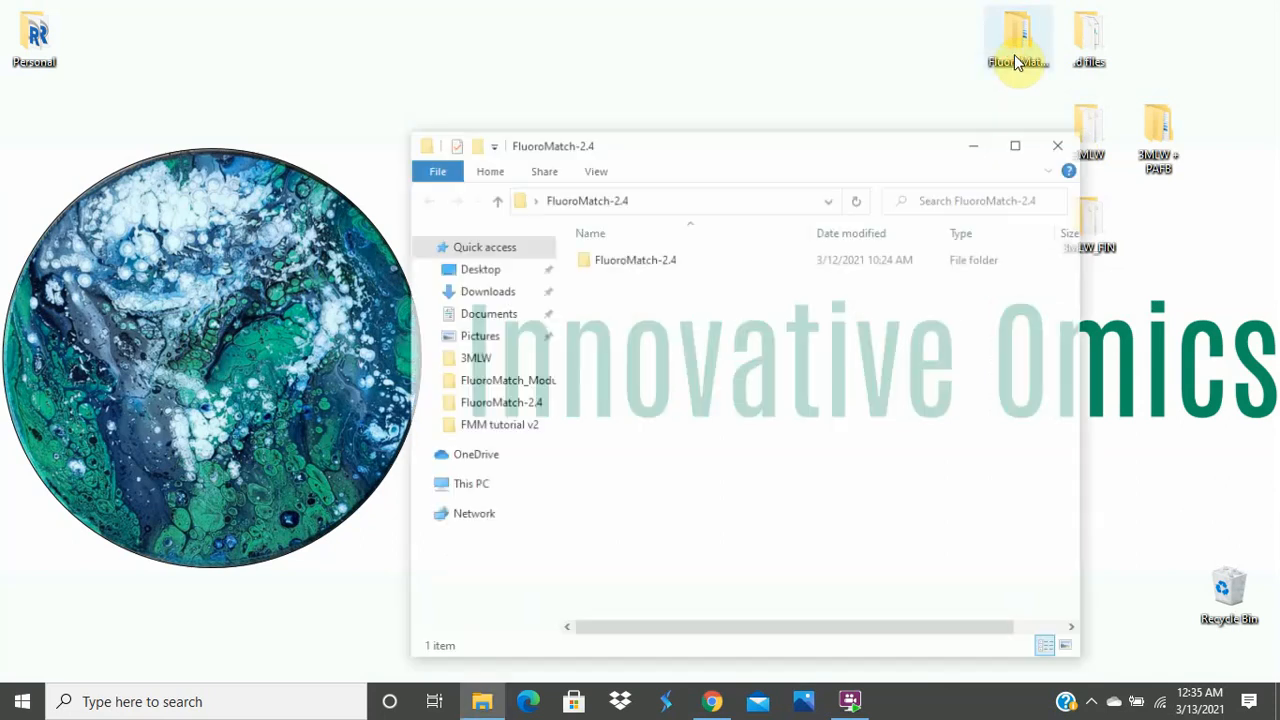
click(713, 266)
double_click(713, 266)
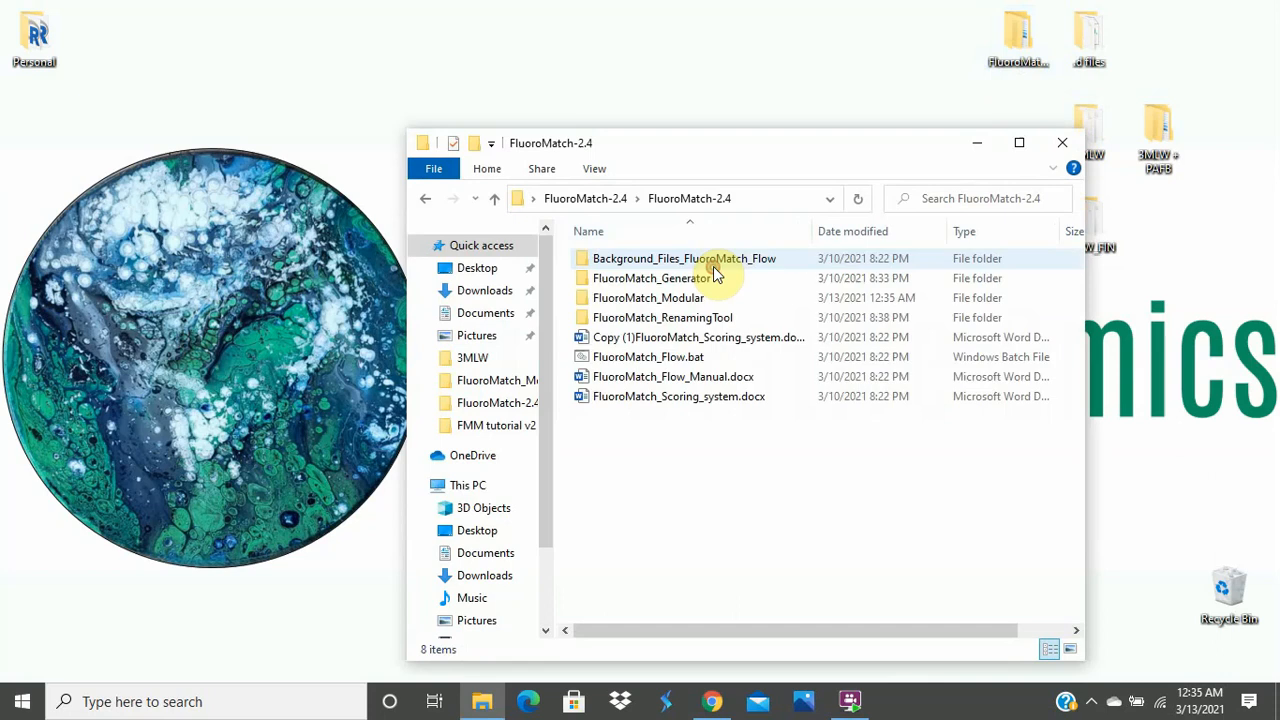
double_click(710, 293)
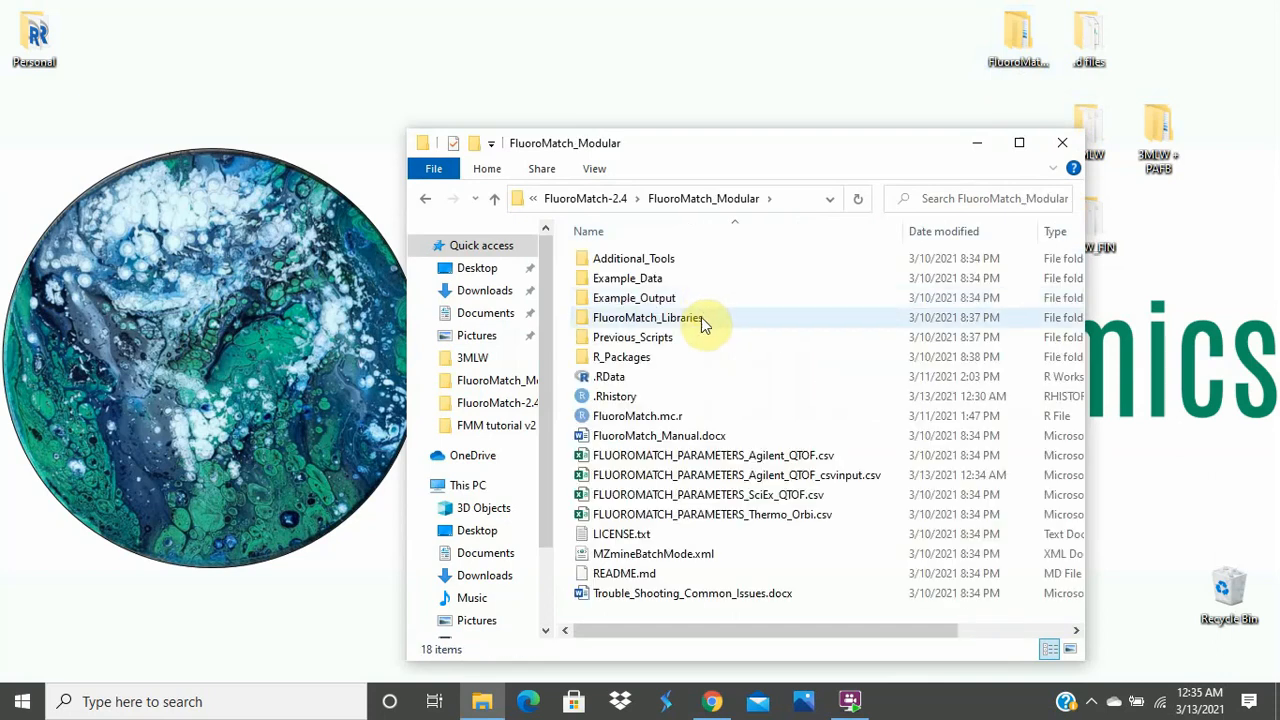
double_click(652, 418)
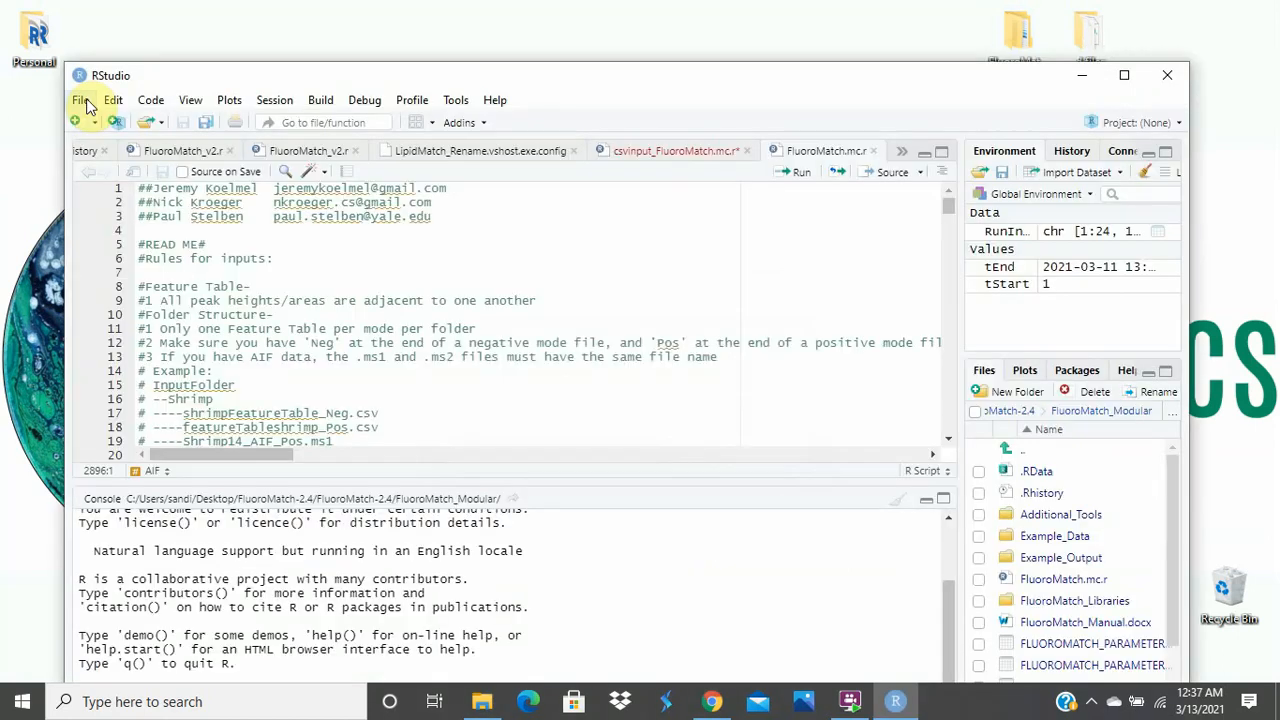
- Save a copy of the script as csvinput_FluoroMatch.mc.r in the FluoroMatch_Modular folder
click(82, 100)
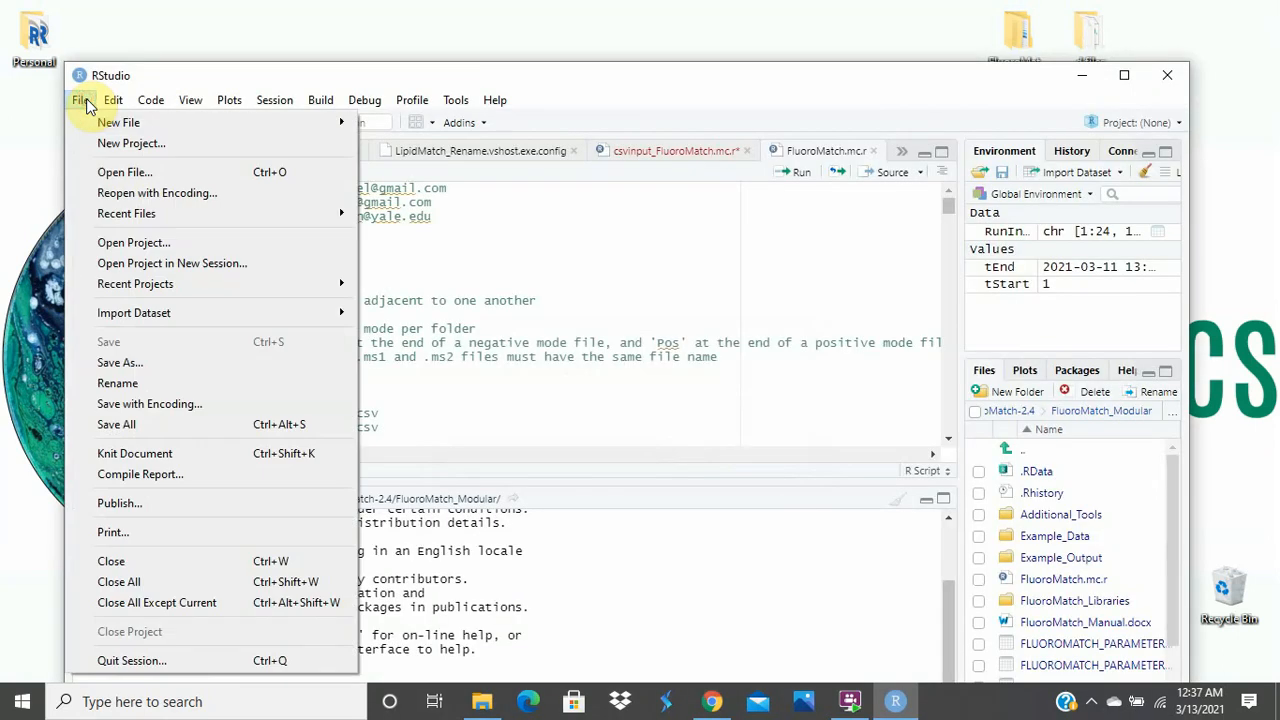
click(137, 366)
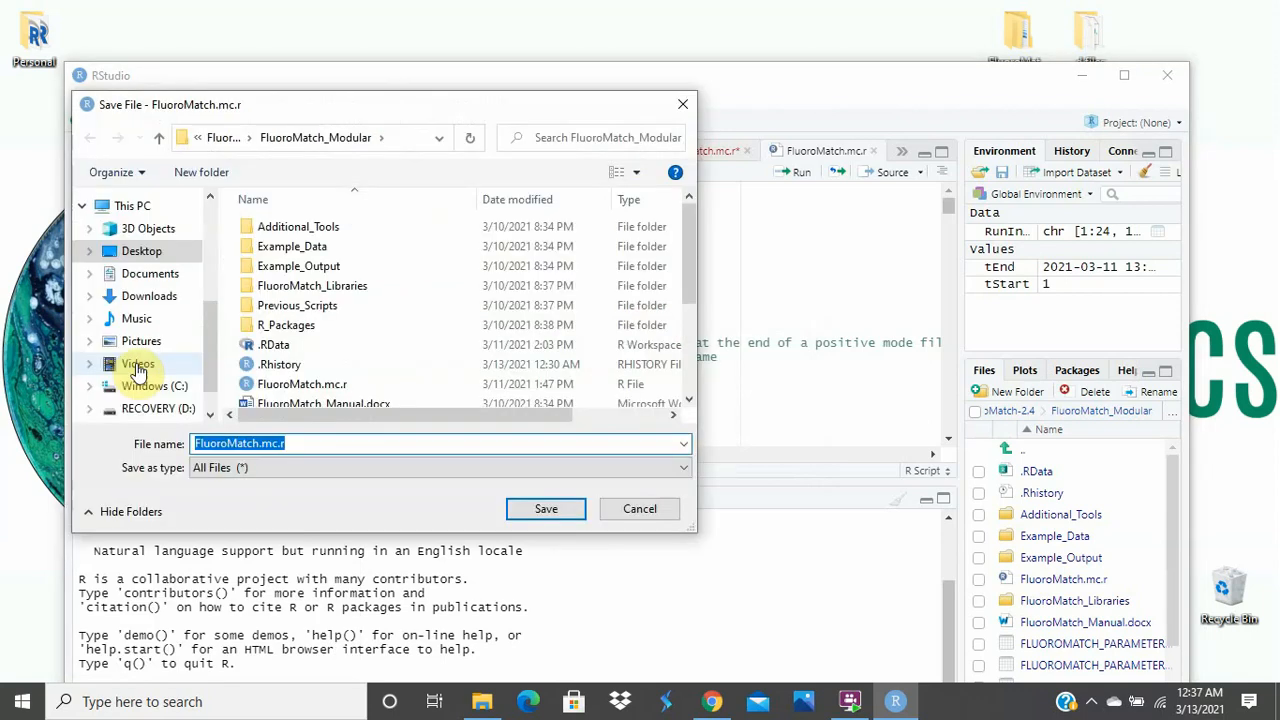
click(193, 443)
text(csv)
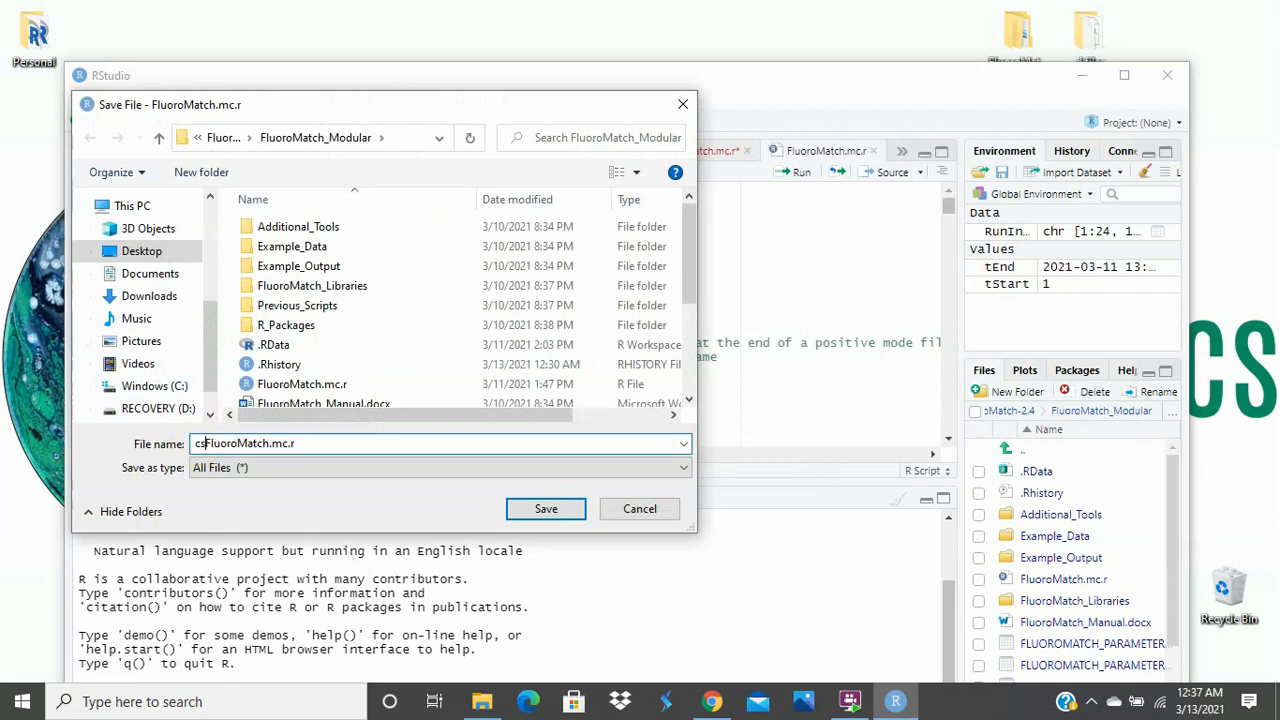
text(input_)
click(546, 512)
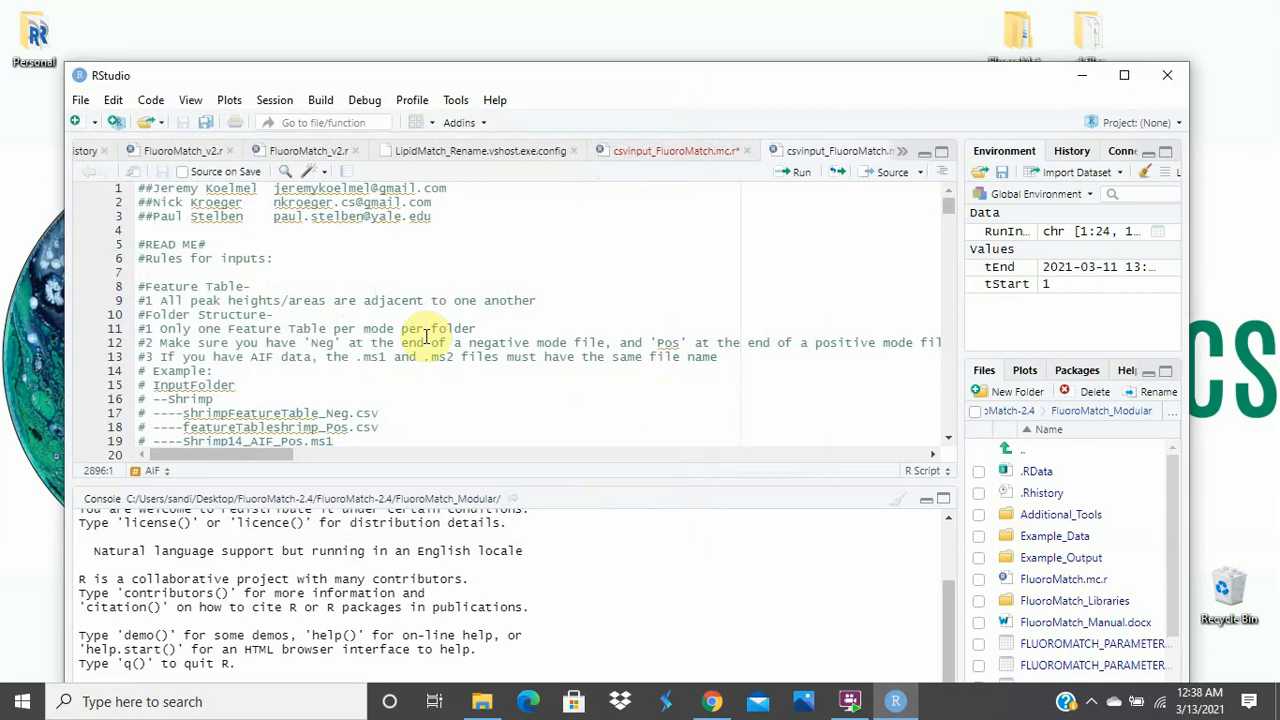
scroll(426, 337, down, 4)
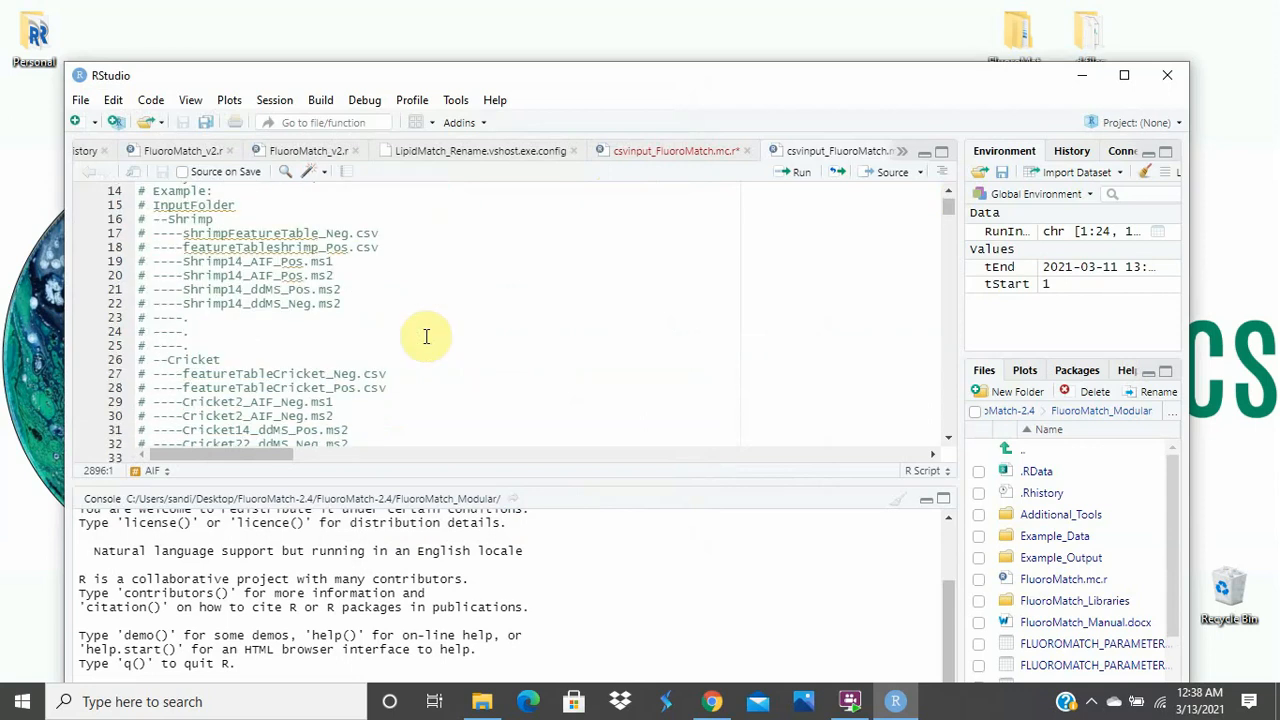
- Set csvInput to TRUE in the script's Mandatory Parameter to Change section
scroll(426, 337, down, 4)
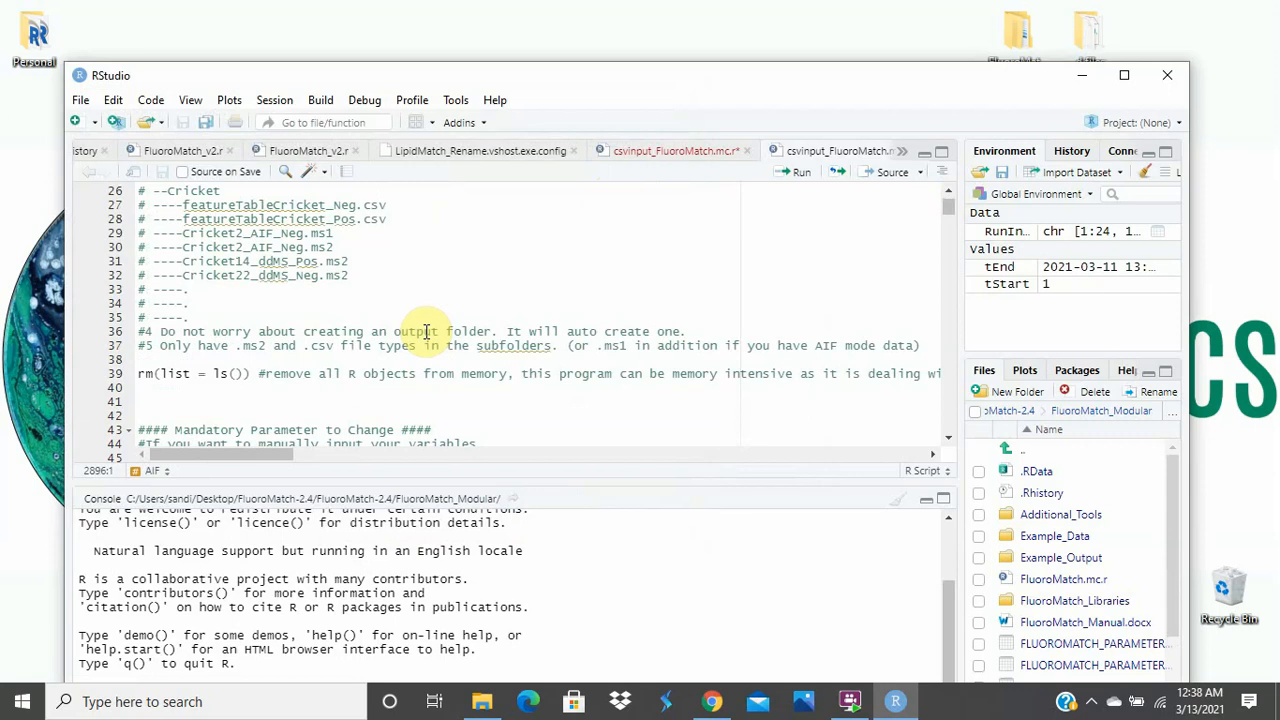
scroll(426, 332, down, 4)
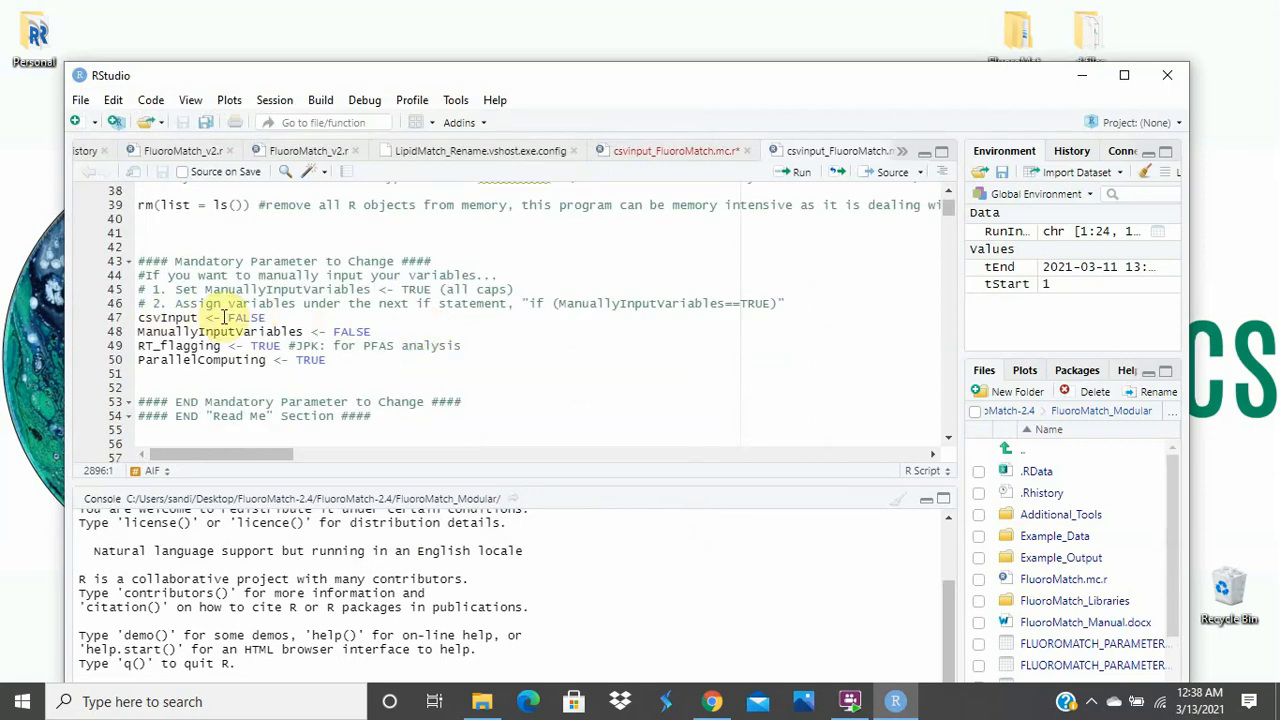
click(265, 317)
key(BackSpace)
key(BackSpace)
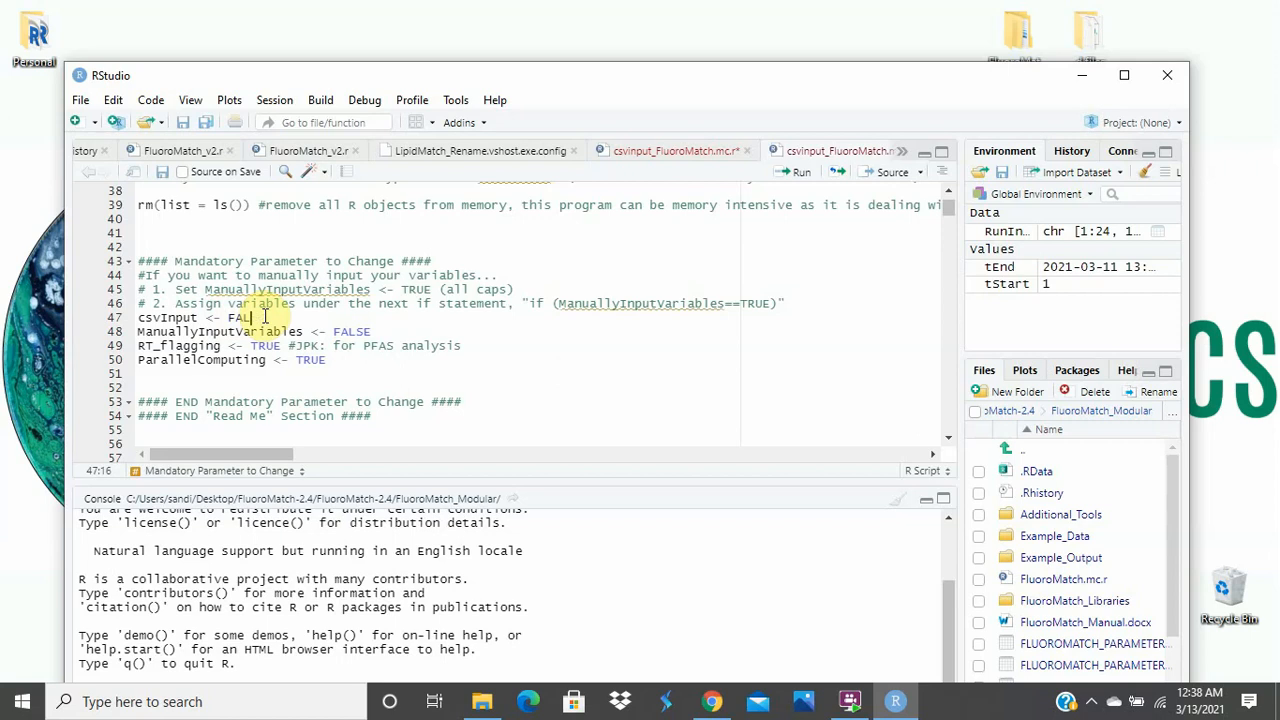
key(BackSpace)
key(BackSpace)
text(TRUE)
- Replace the parametersDir path in the csvInput section with the FluoroMatch_Modular folder path copied from File Explorer
scroll(295, 320, down, 2)
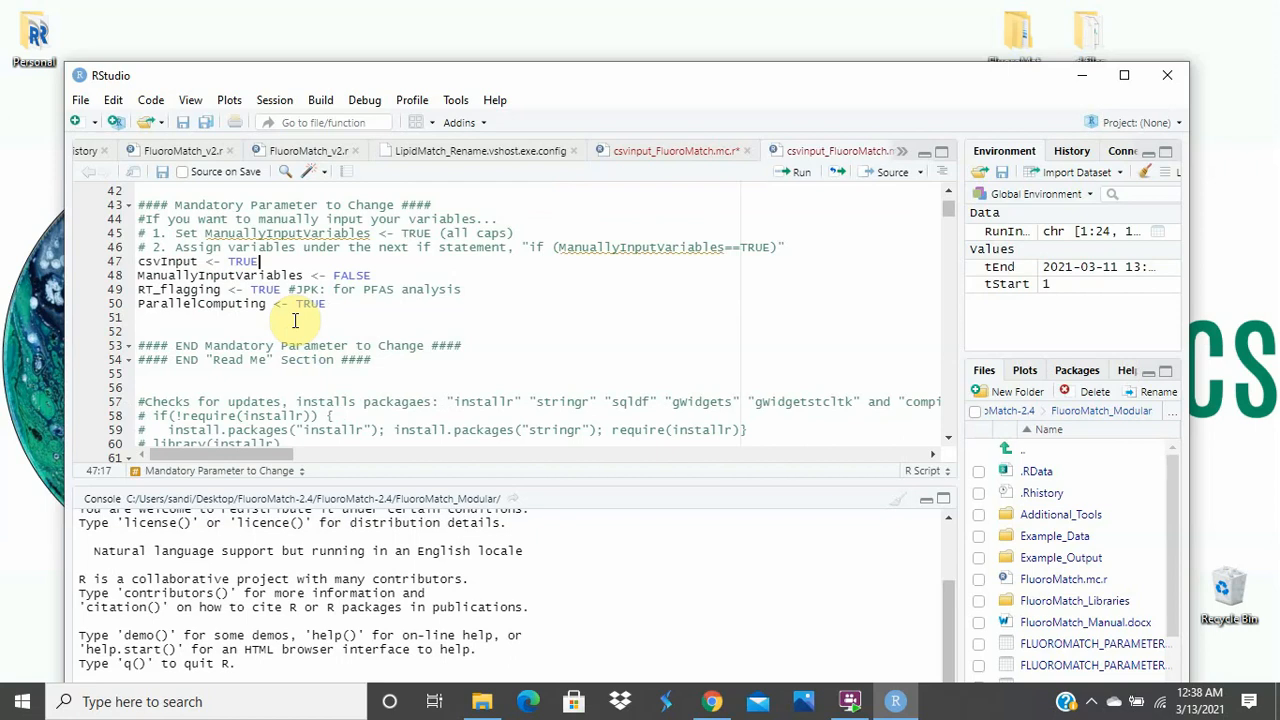
scroll(295, 320, down, 8)
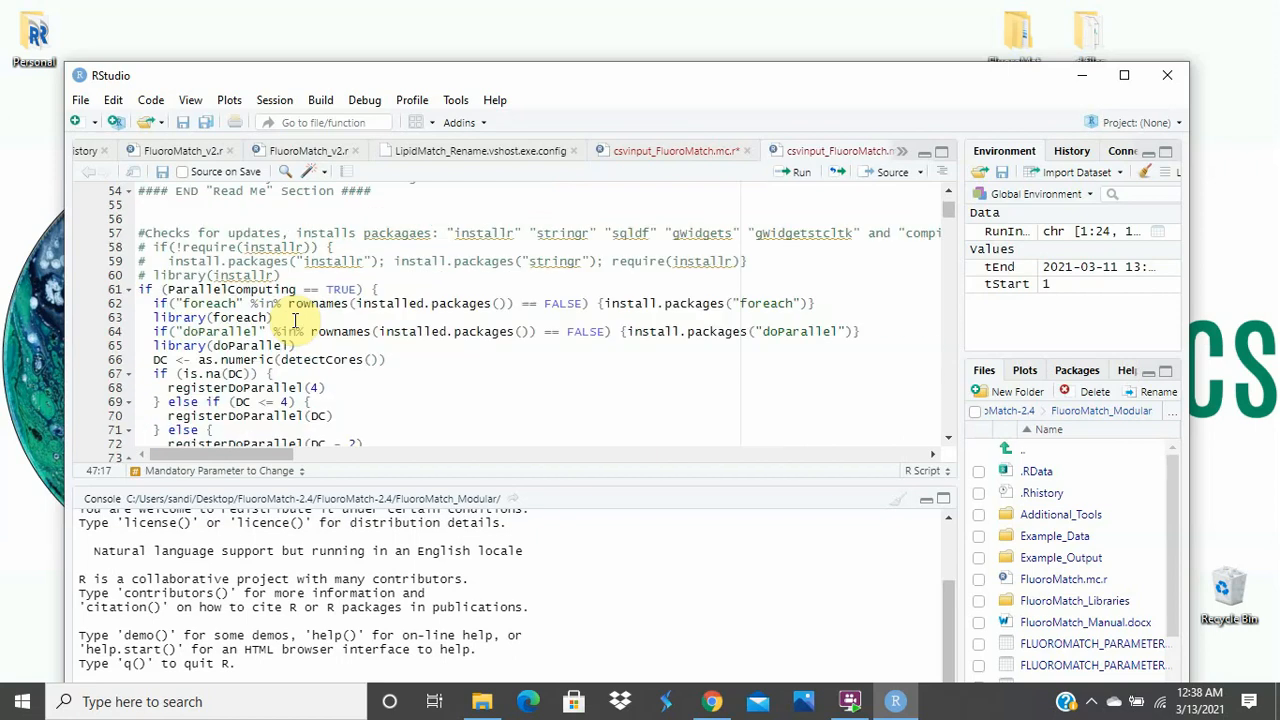
scroll(295, 320, down, 7)
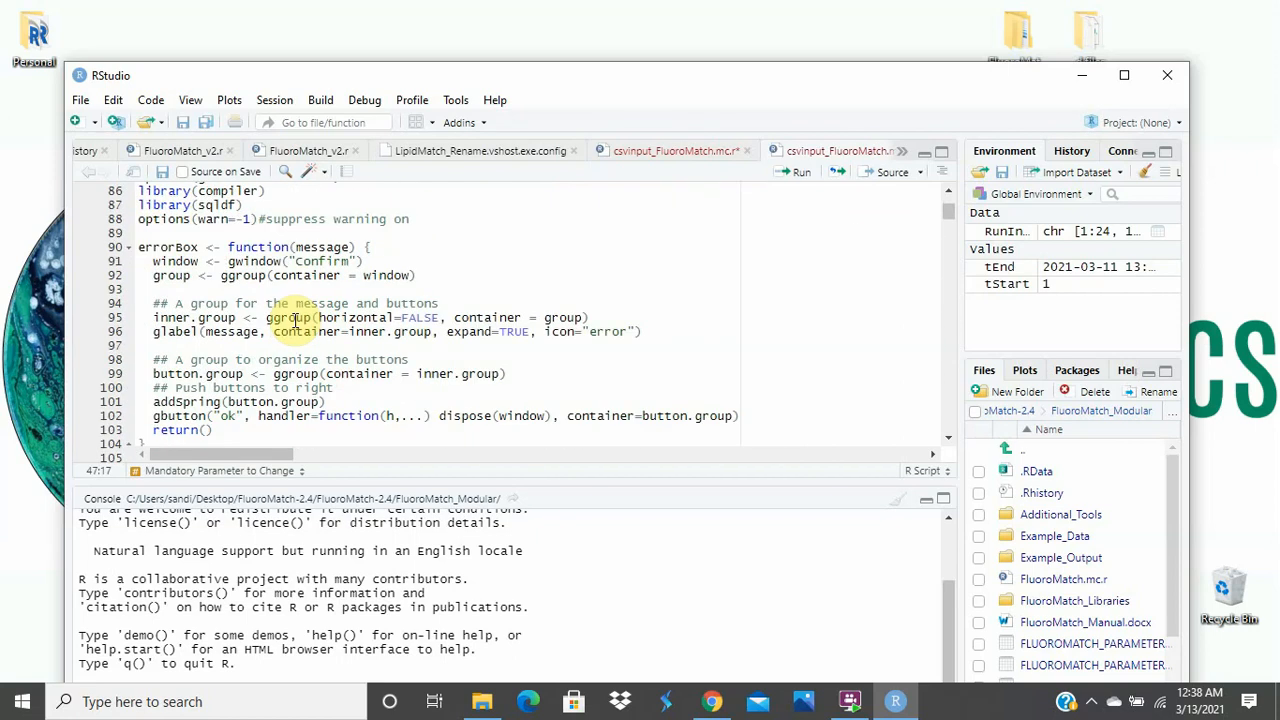
scroll(295, 320, down, 11)
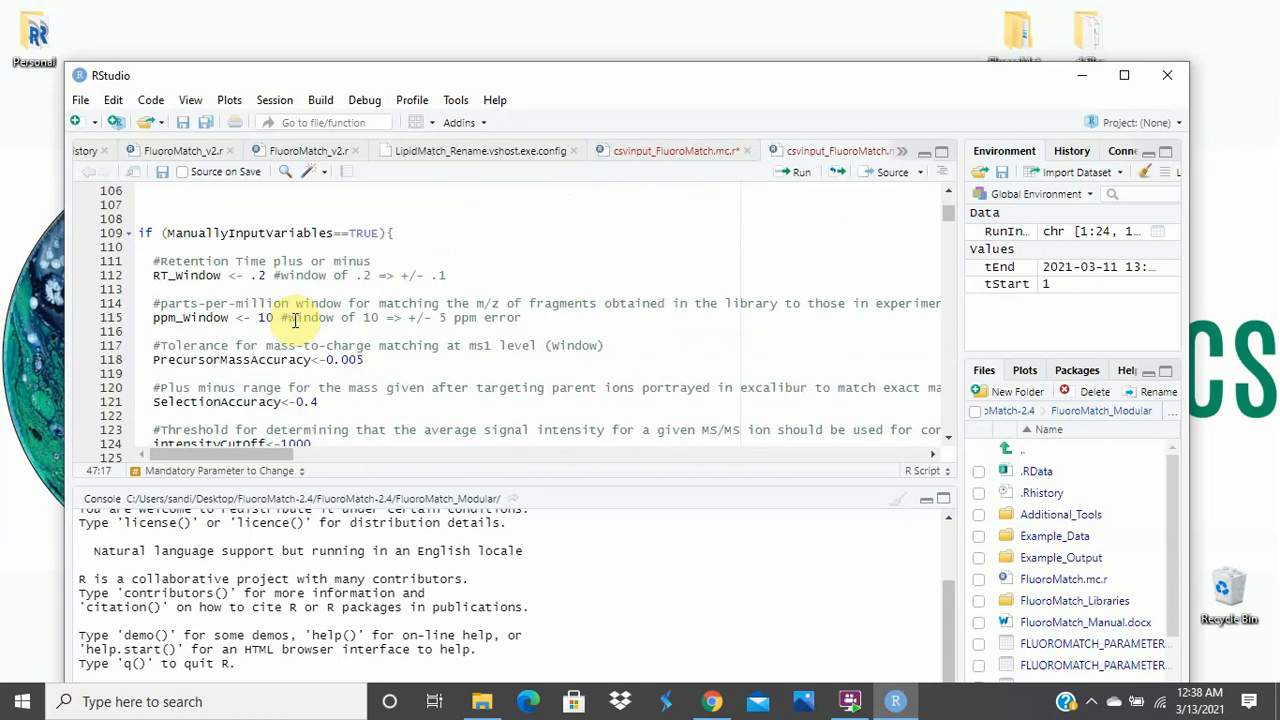
scroll(295, 320, down, 5)
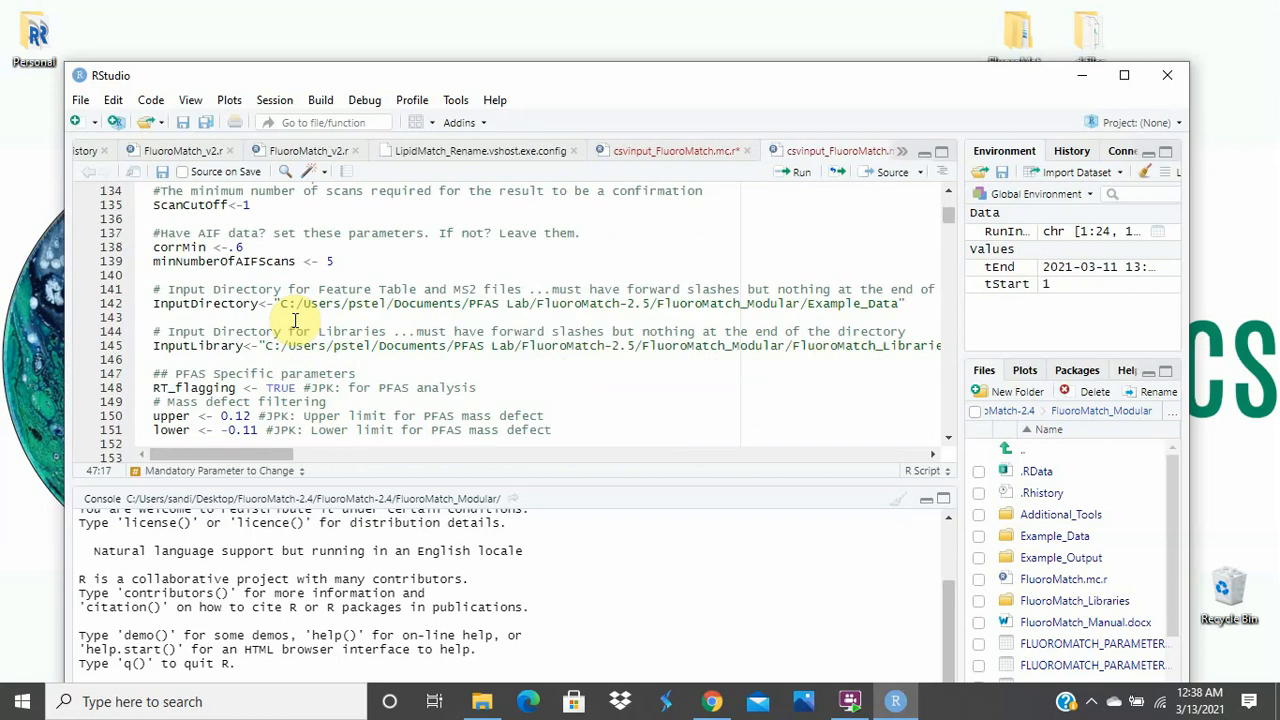
scroll(295, 320, down, 5)
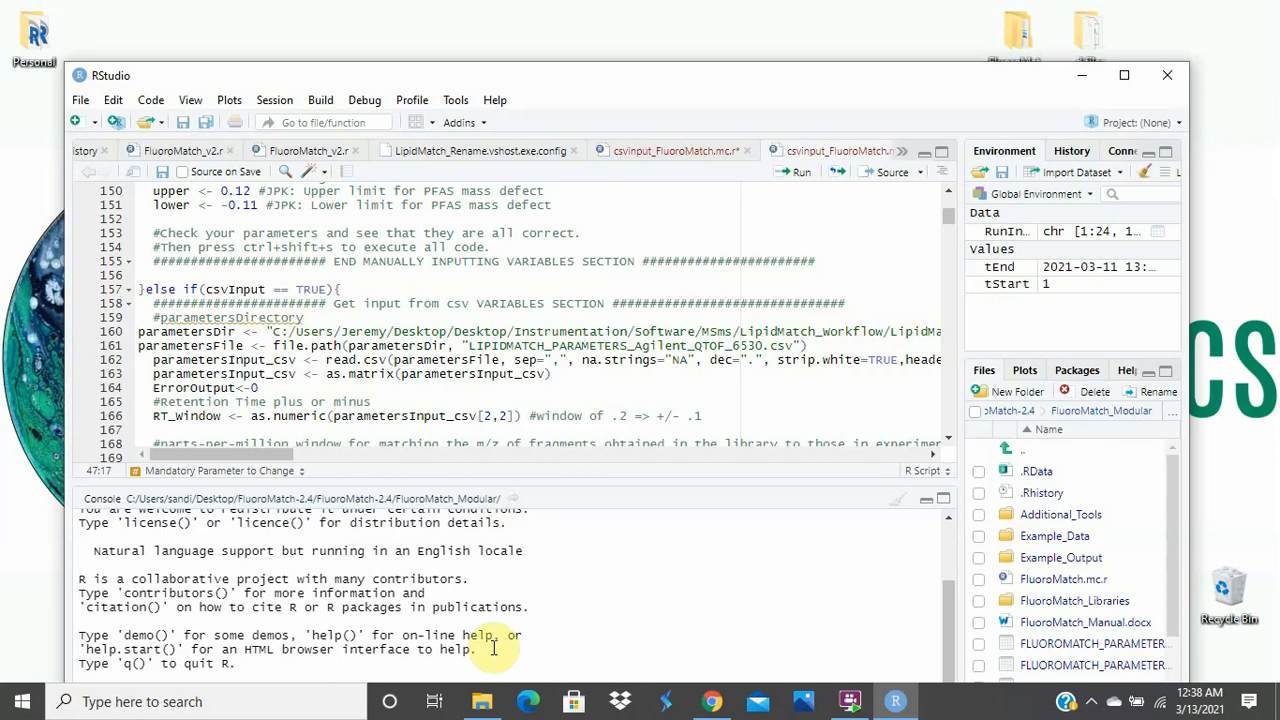
click(482, 701)
click(800, 200)
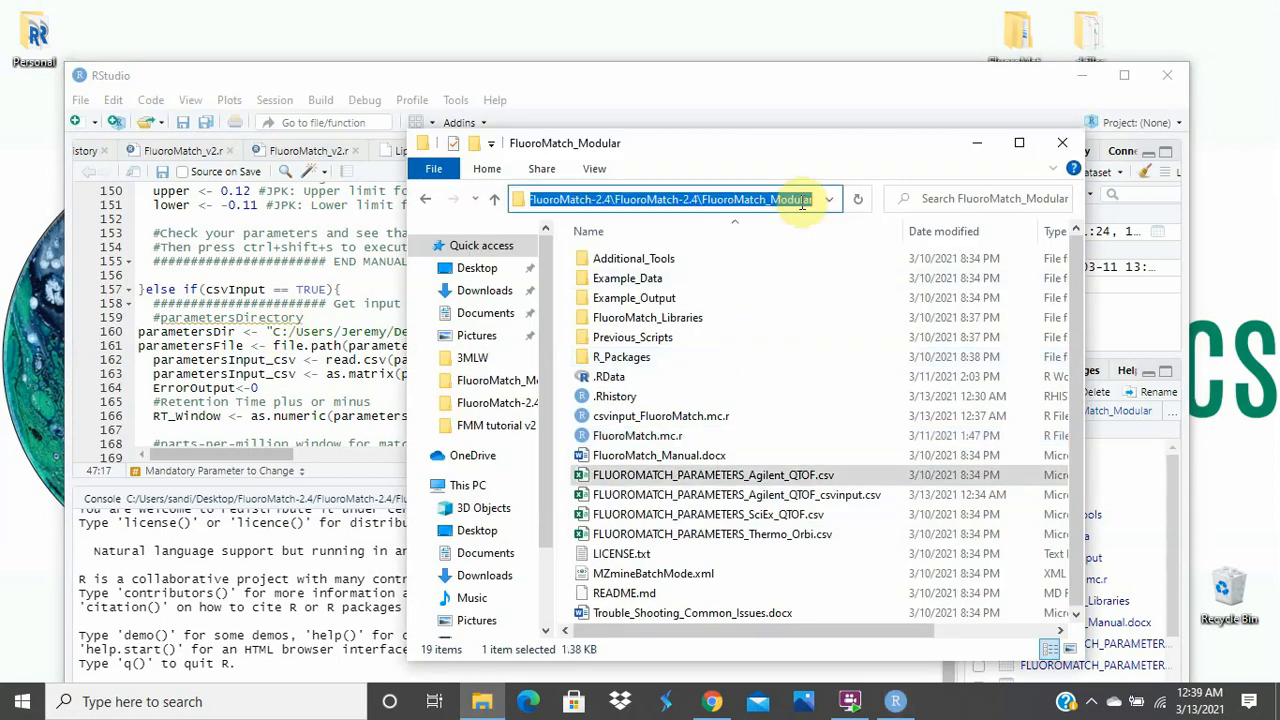
click(272, 331)
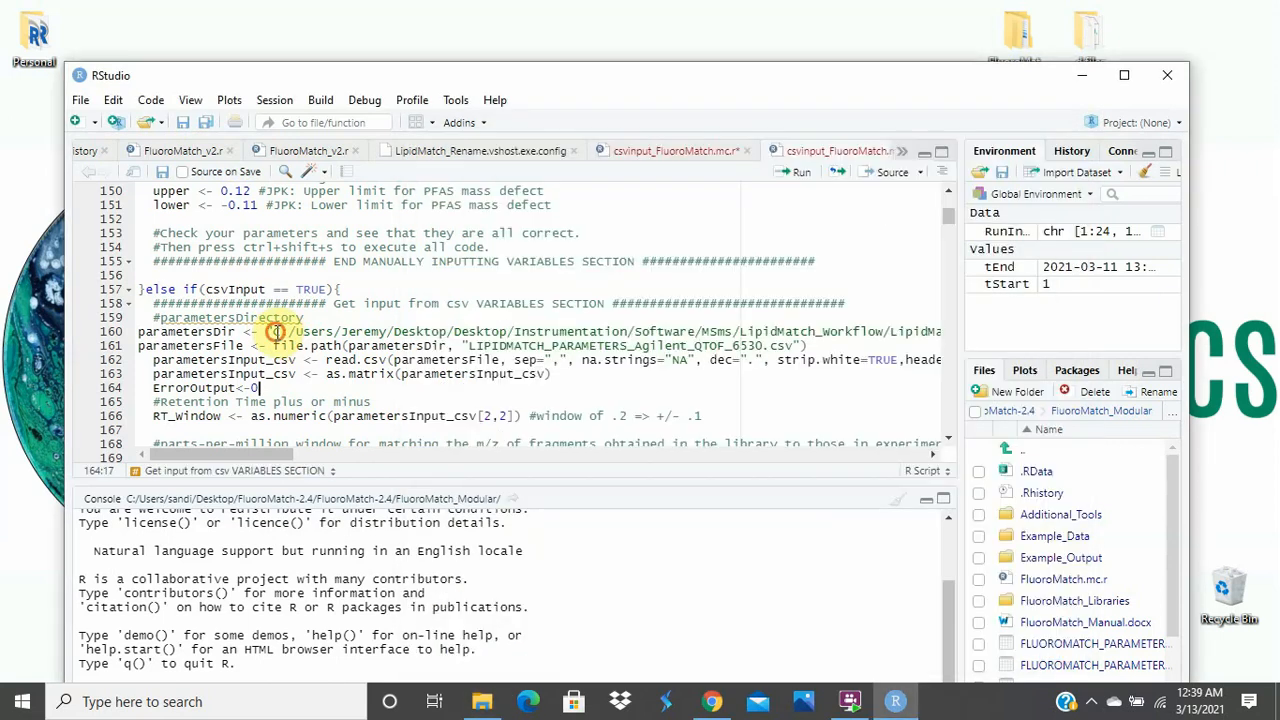
drag(272, 331, 926, 338)
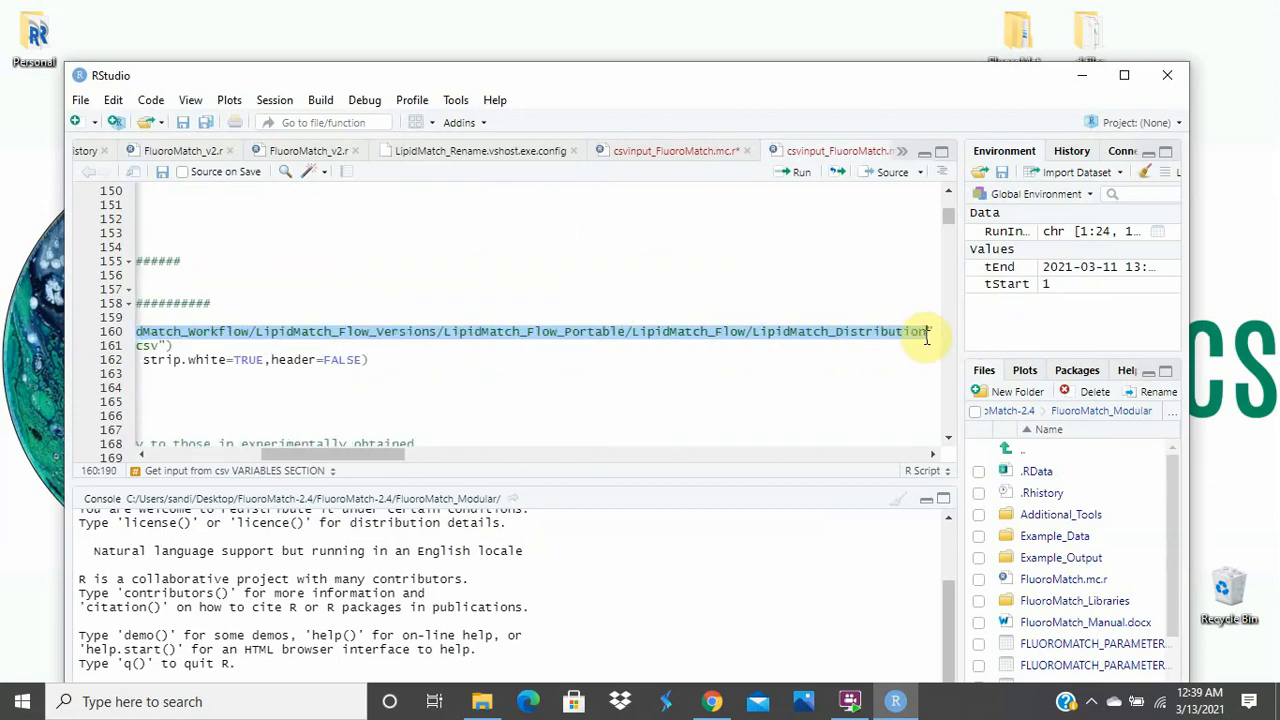
key(ctrl+v)
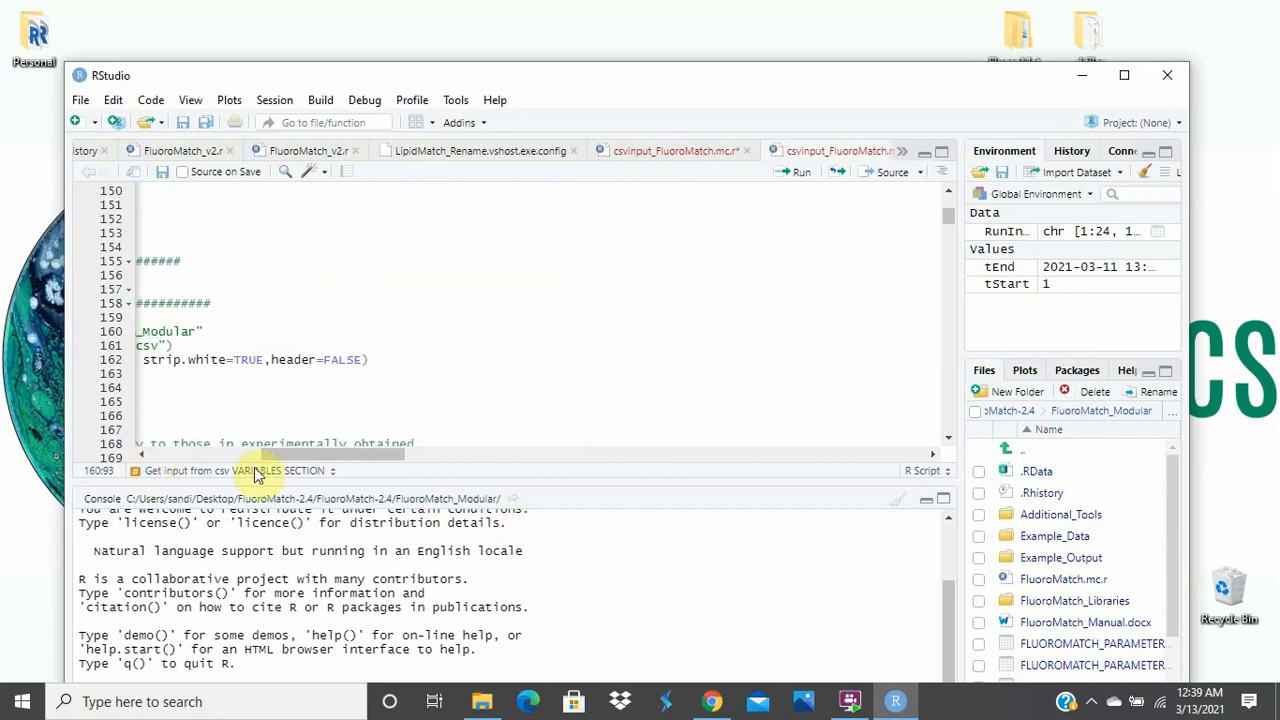
- Replace every backslash in the parametersDir path with a forward slash, limiting the find and replace to the selection
drag(287, 458, 213, 460)
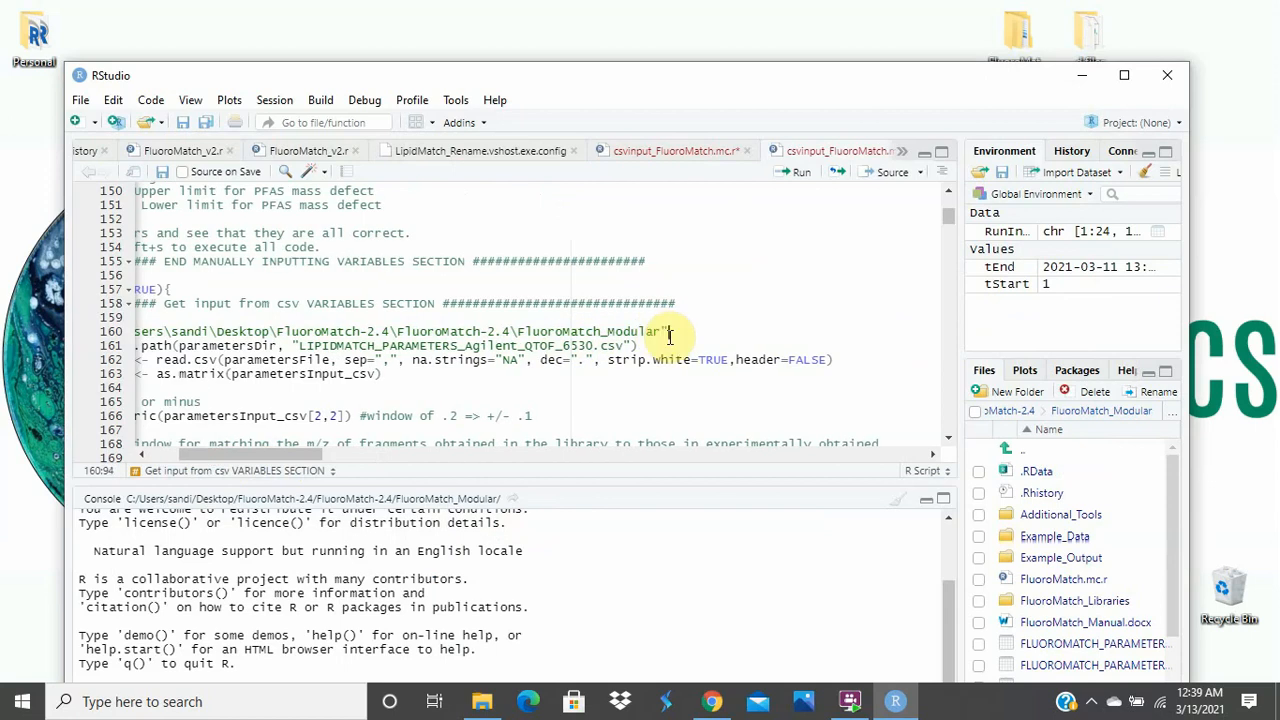
click(657, 331)
drag(657, 331, 272, 332)
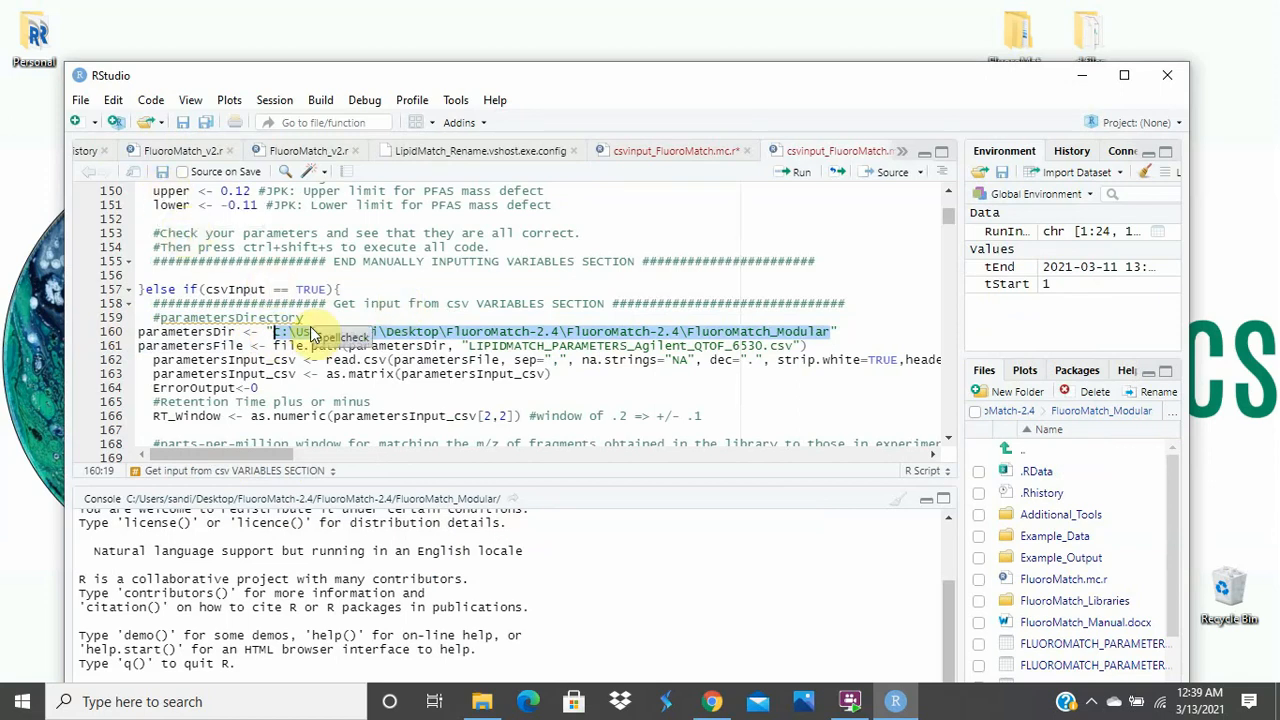
key(ctrl+f)
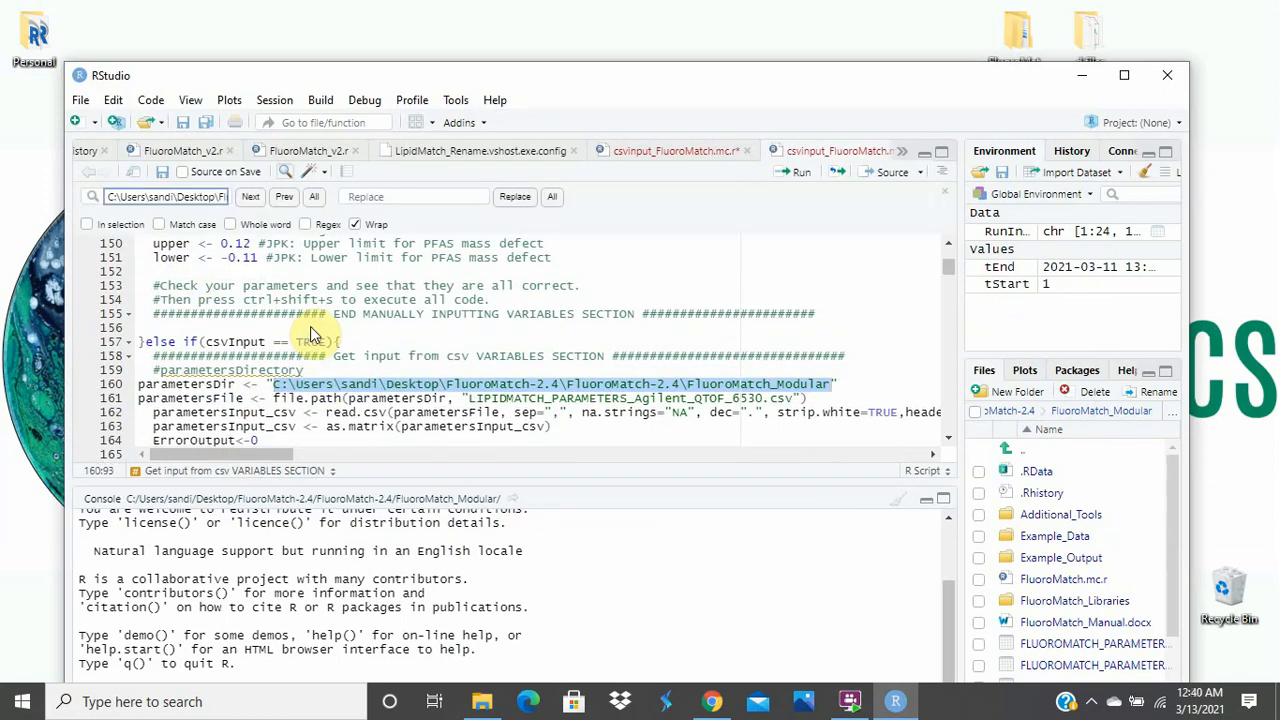
click(88, 225)
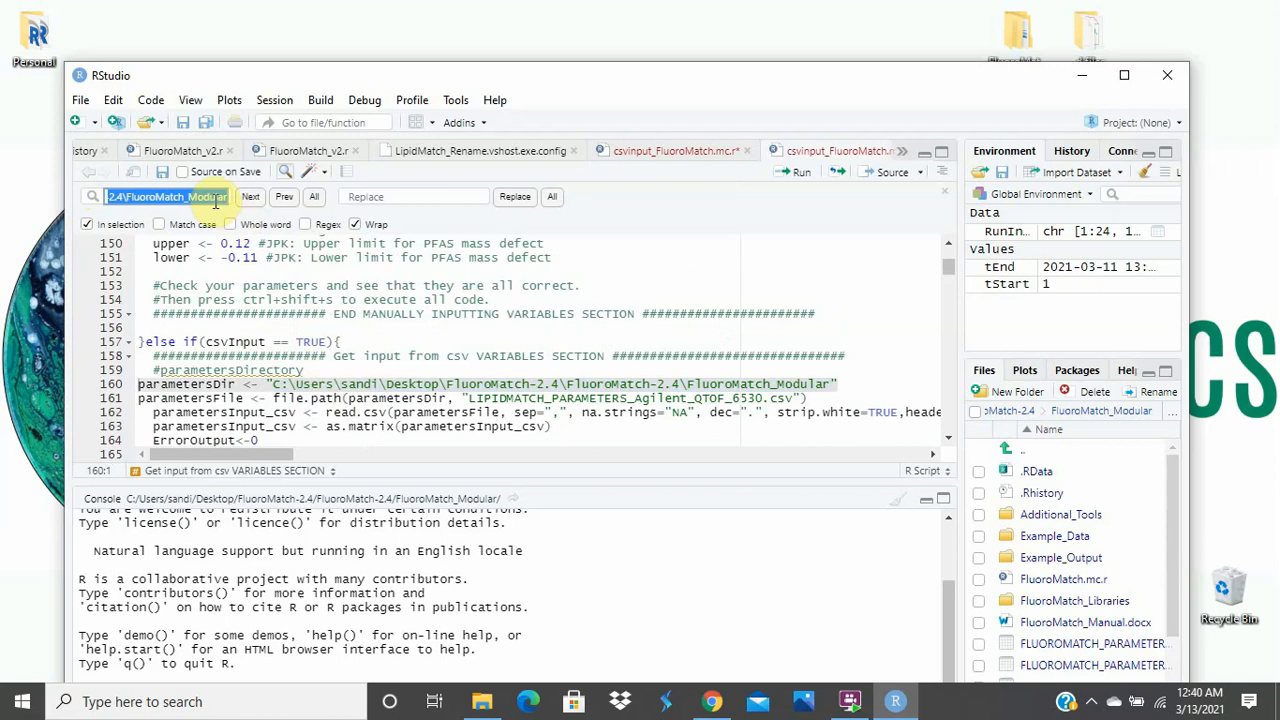
text(\)
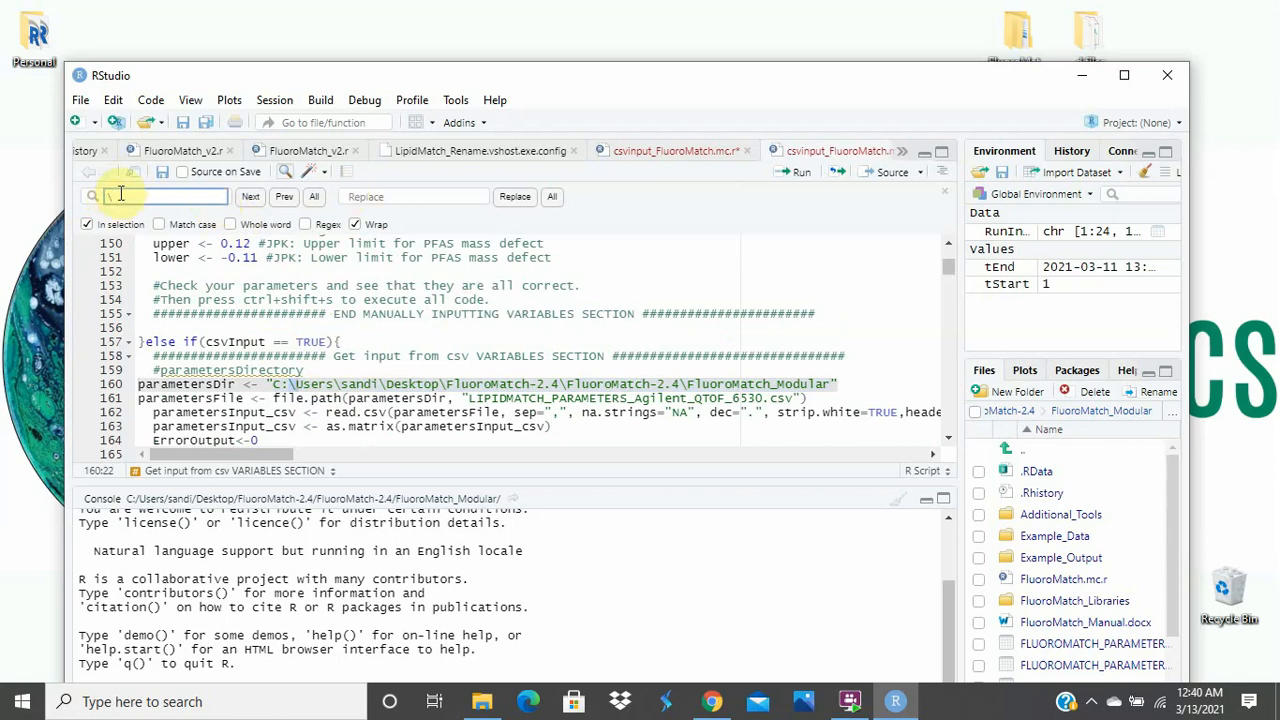
click(393, 196)
text(/)
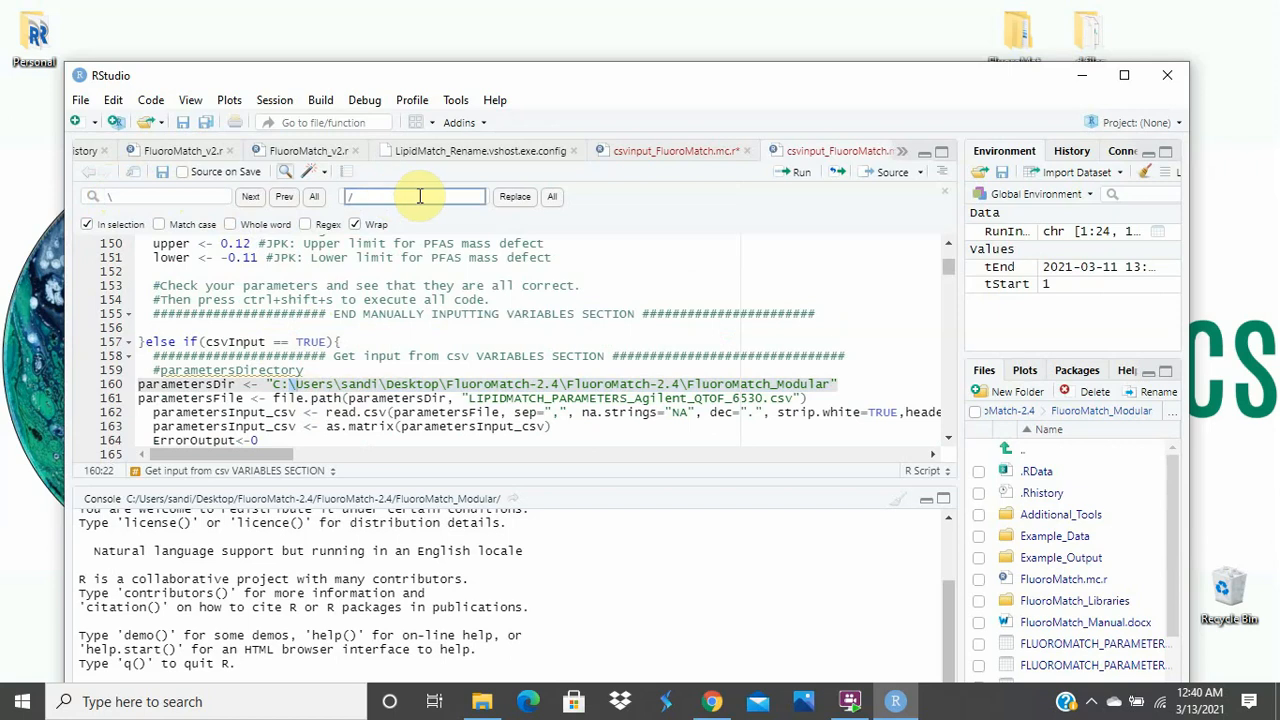
click(508, 200)
click(508, 200)
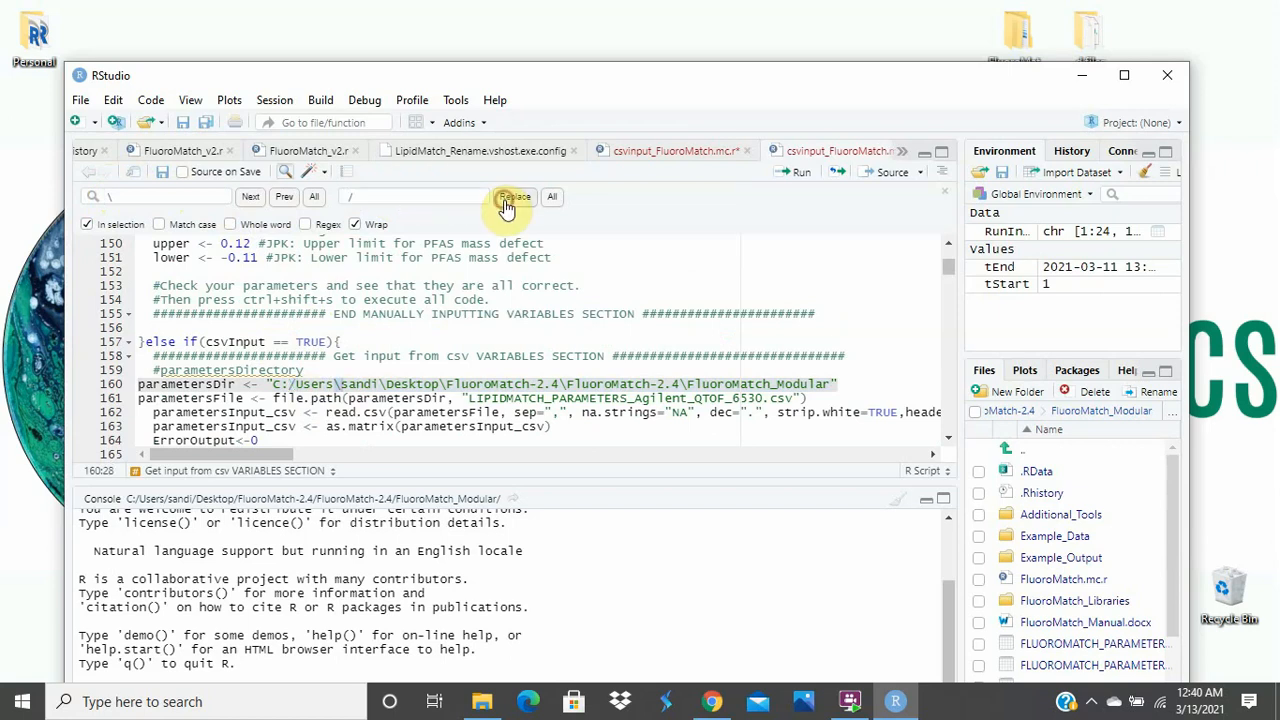
click(508, 200)
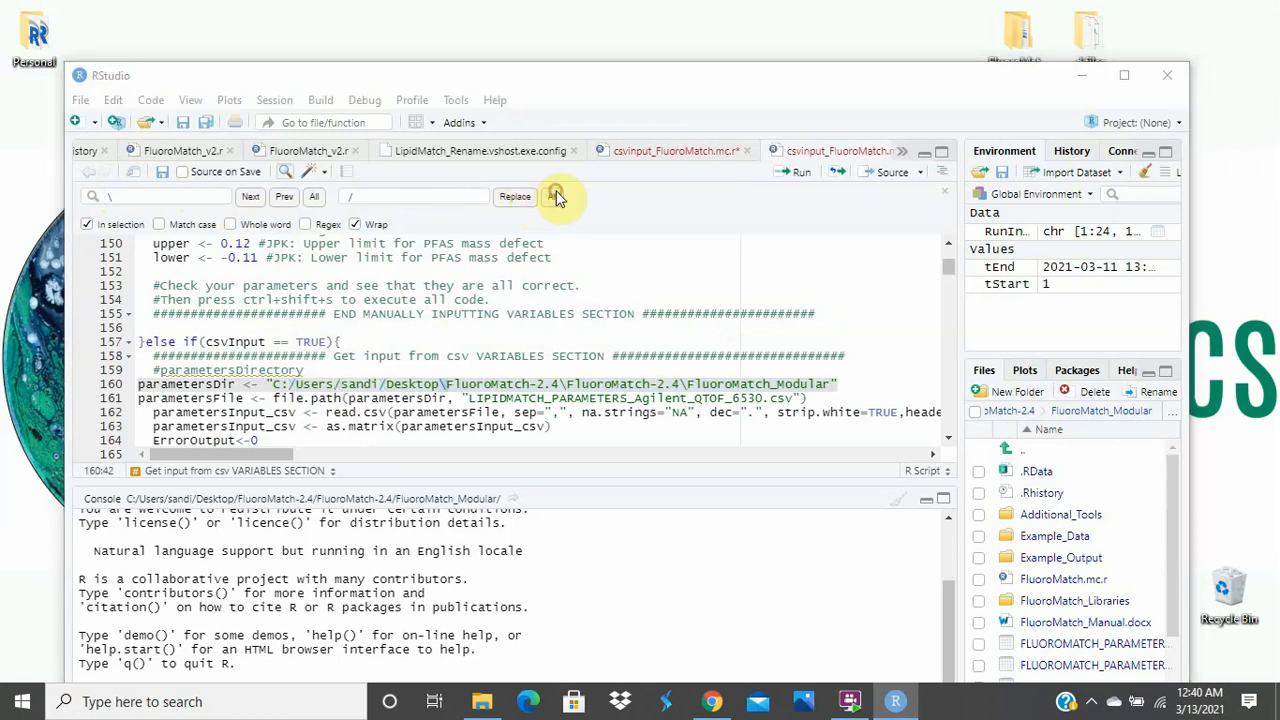
click(553, 196)
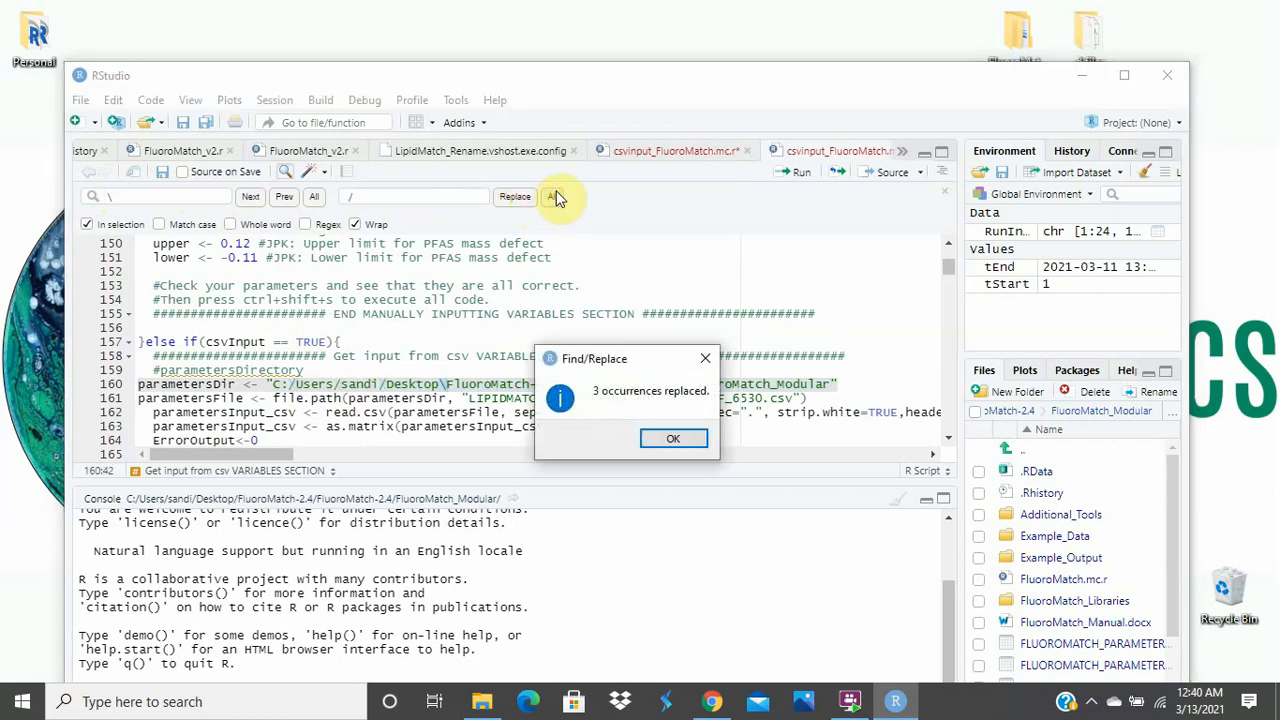
click(676, 437)
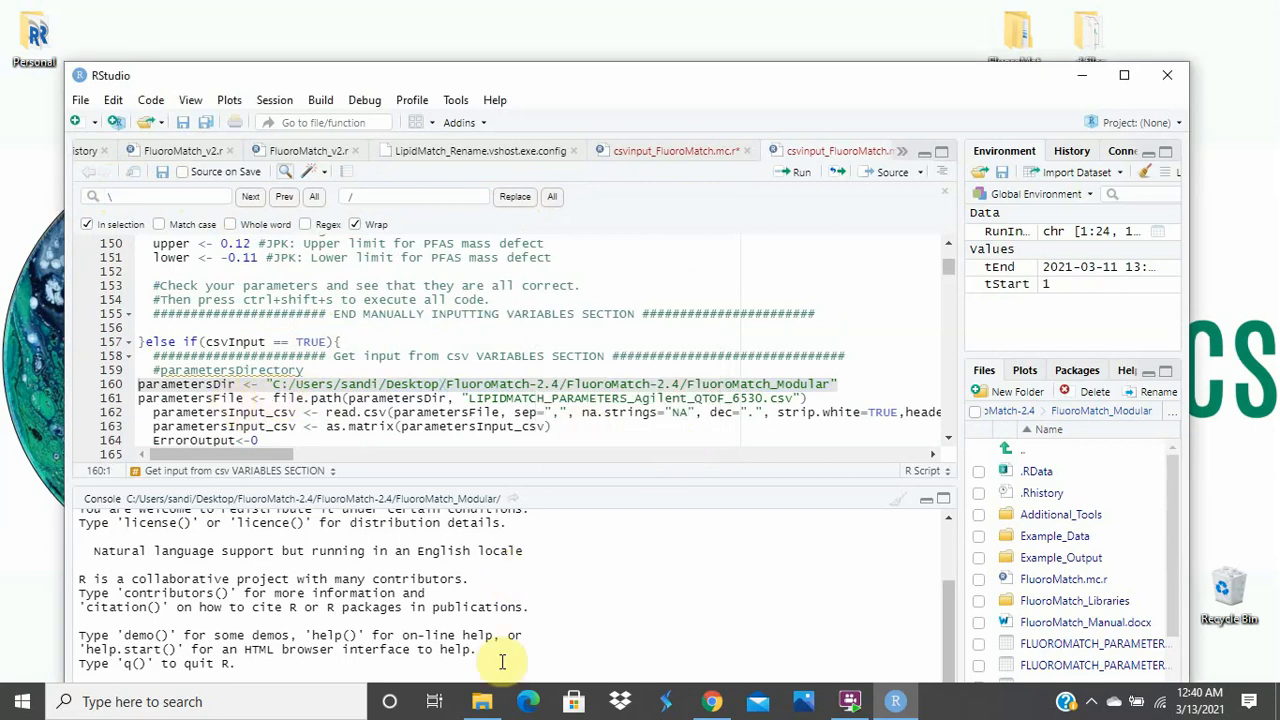
- Set the parametersFile name to FLUOROMATCH_PARAMETERS_Agilent_QTOF_csvinput.csv, copying the file name from the FluoroMatch_Modular folder
click(482, 701)
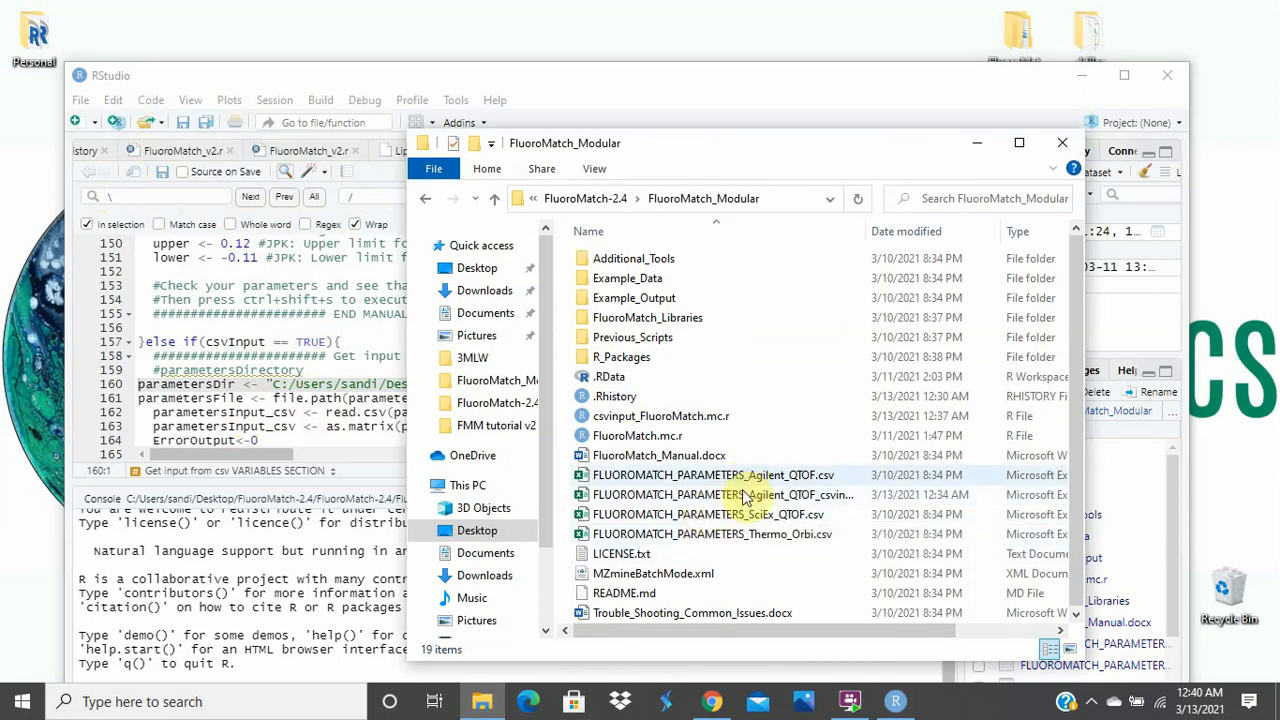
click(745, 500)
click(840, 497)
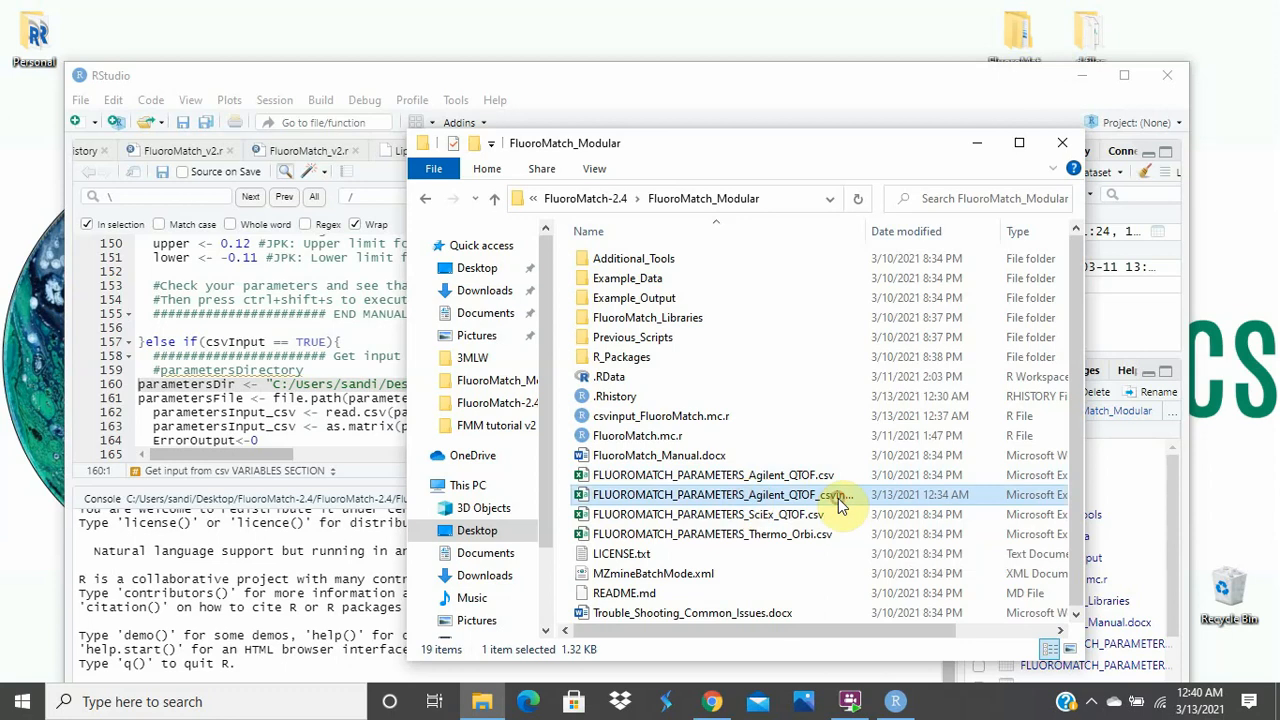
drag(886, 495, 580, 495)
key(ctrl+c)
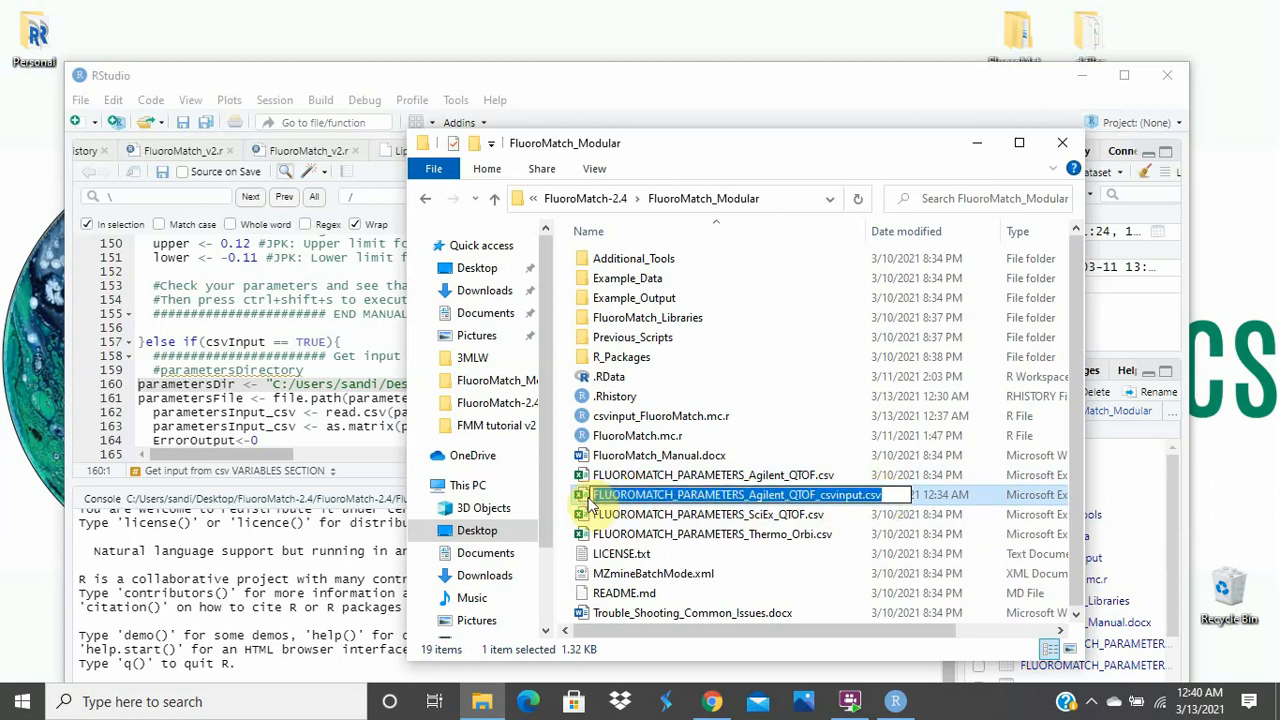
click(367, 398)
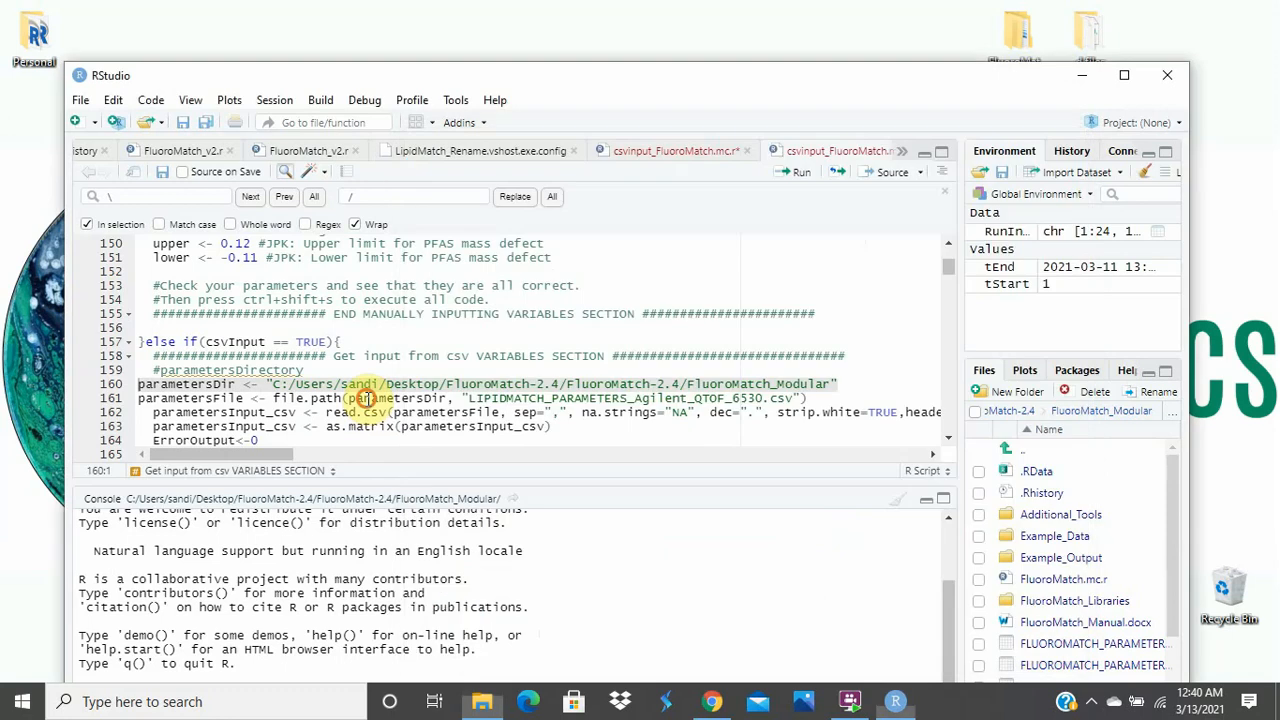
key(alt+Tab)
click(382, 341)
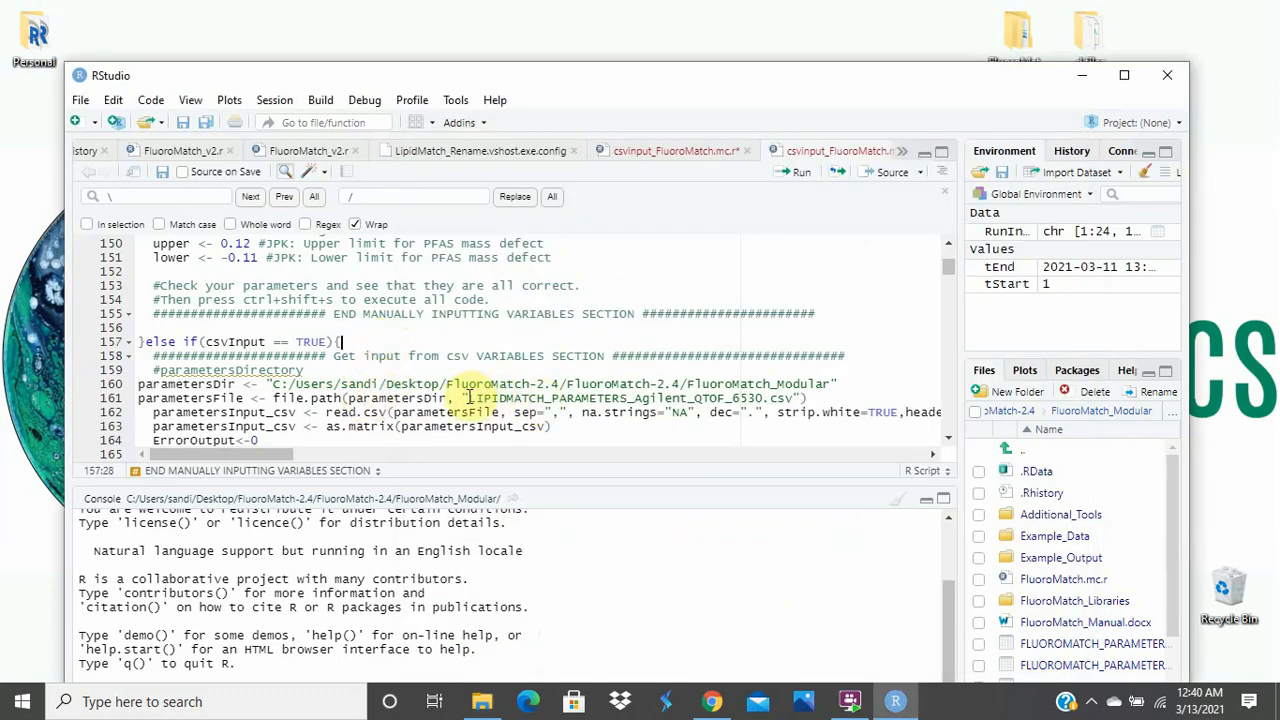
drag(468, 398, 790, 398)
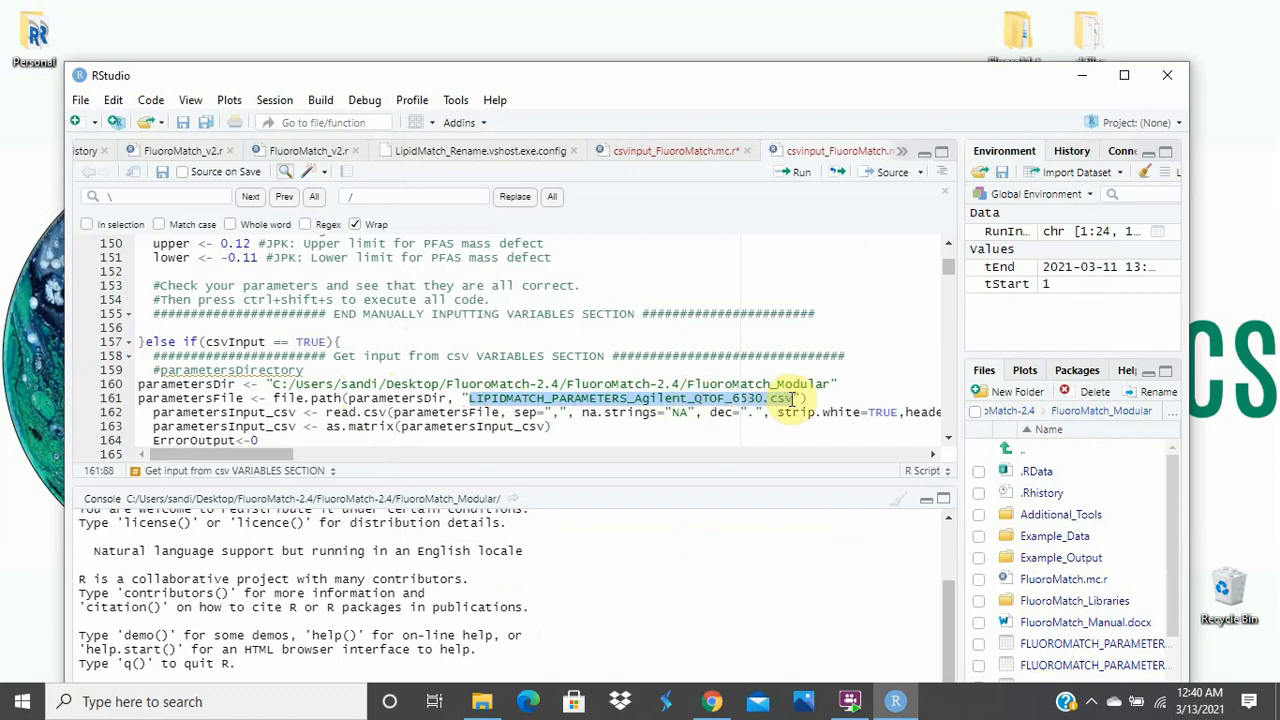
key(ctrl+v)
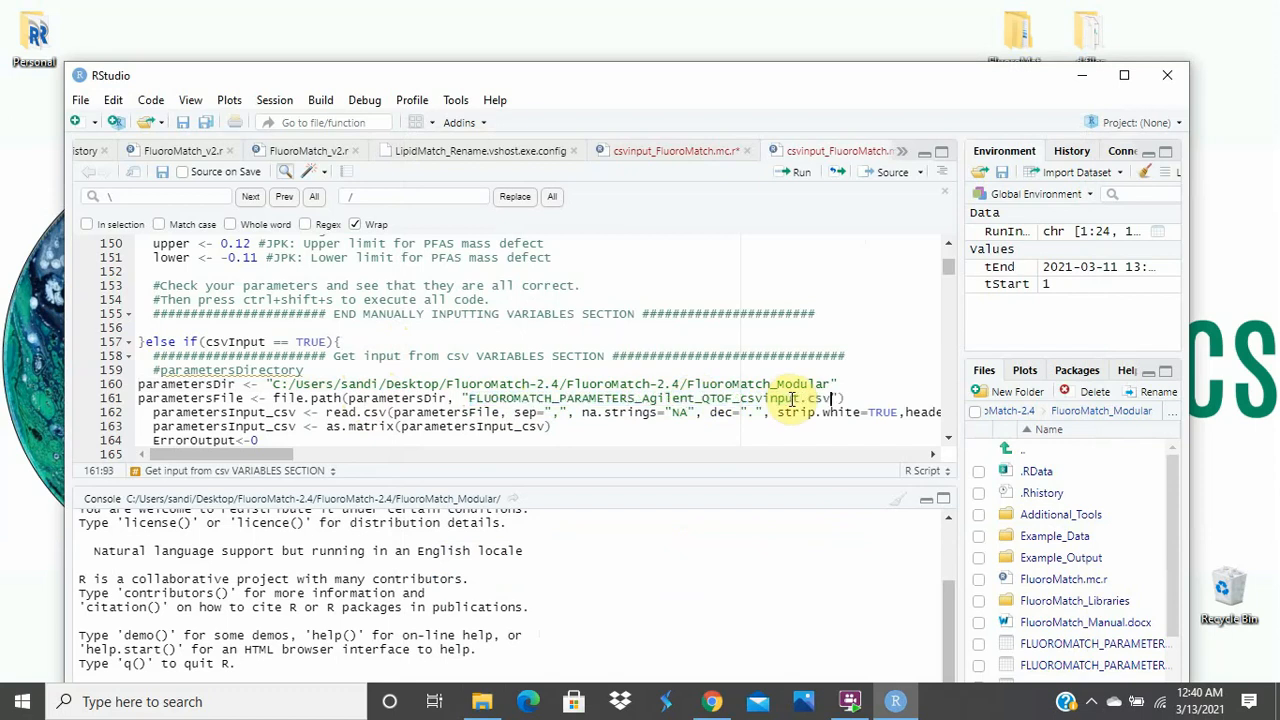
click(840, 358)
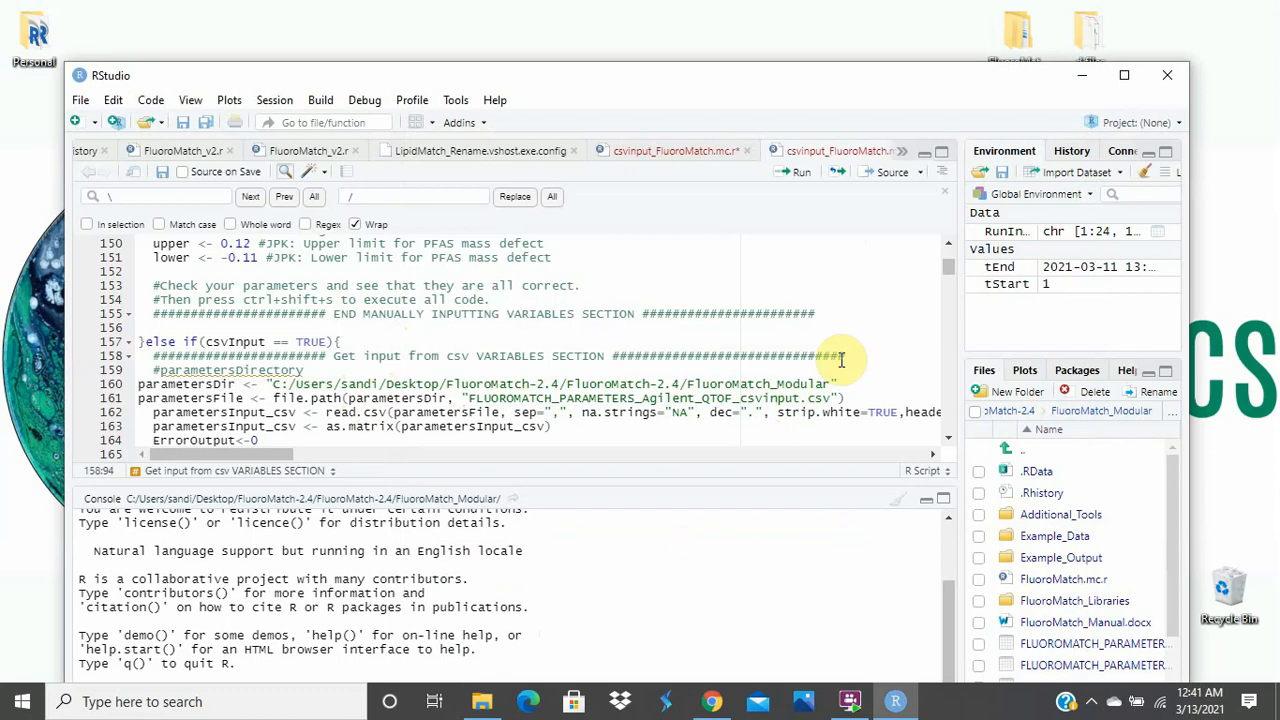
- Select the entire script, minimize RStudio, and close the FluoroMatch_Modular folder window
key(ctrl+a)
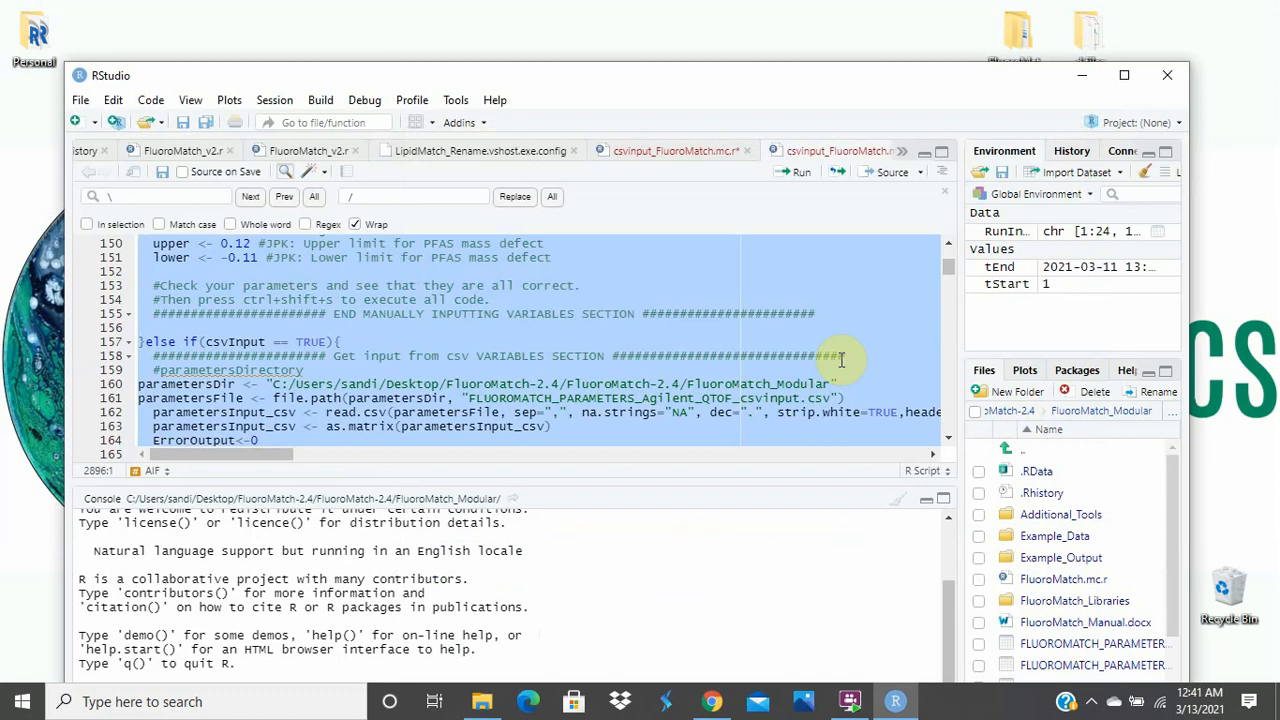
click(1083, 79)
click(1062, 142)
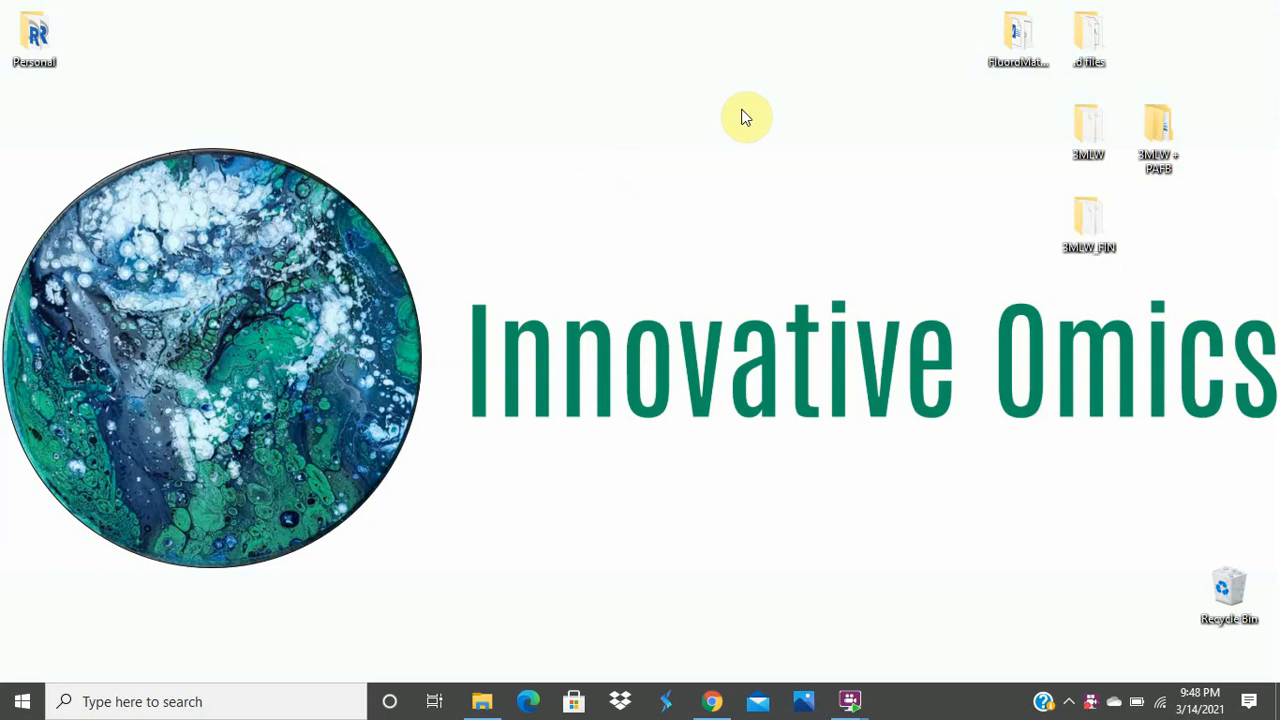
- Open the FluoroMatch_Modular folder inside the desktop's FluoroMatch-2.4 folder
double_click(1020, 42)
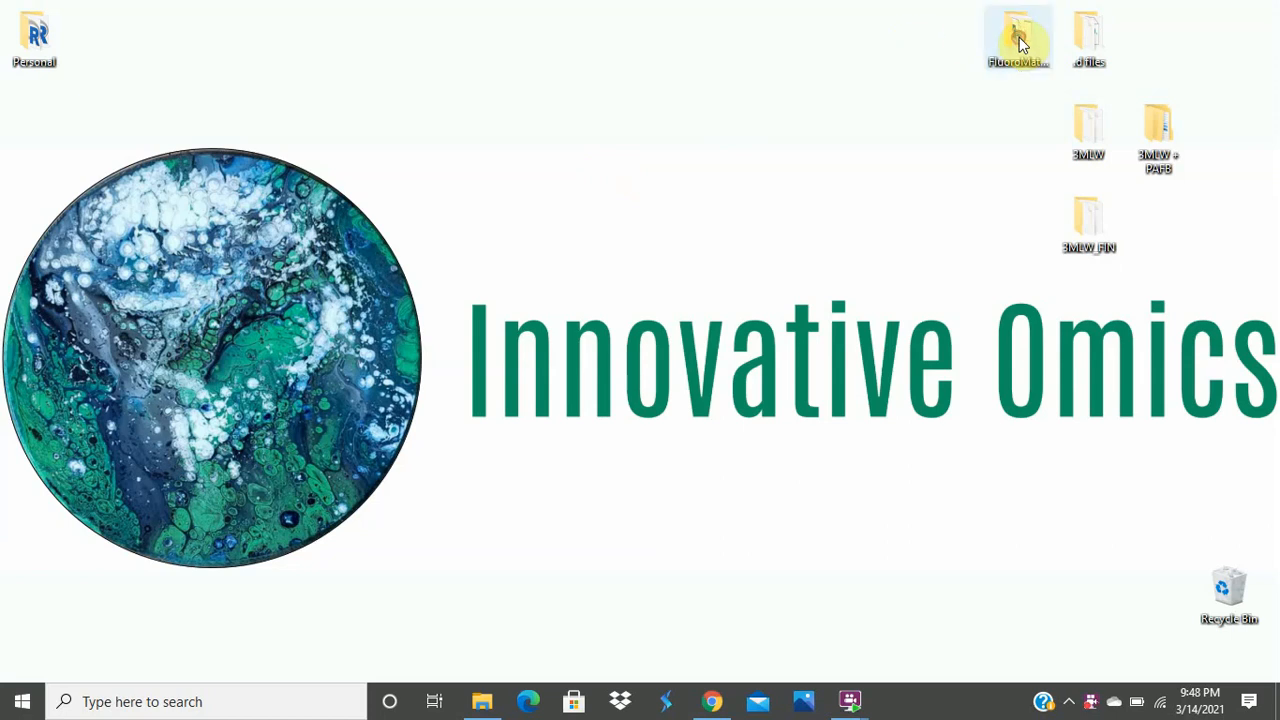
double_click(684, 193)
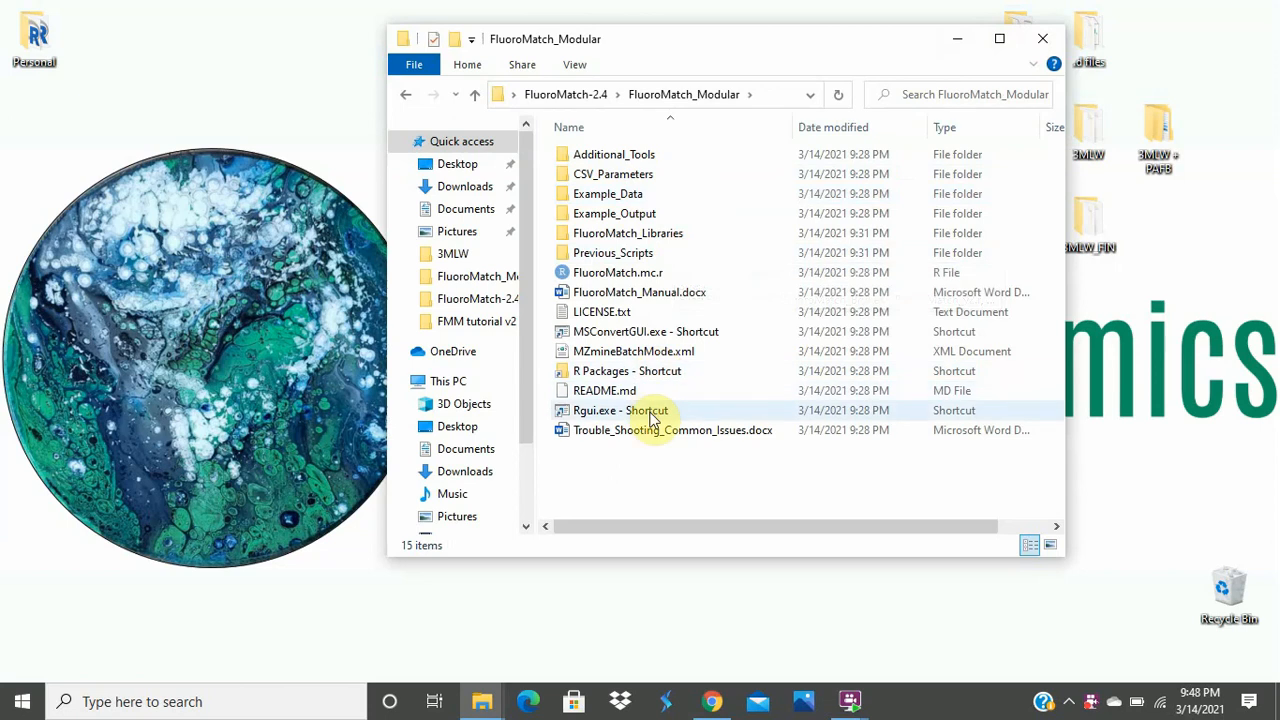
- Launch RGui from the FluoroMatch_Modular folder's shortcut and run the copied csvinput script by pasting it into the R Console
double_click(650, 414)
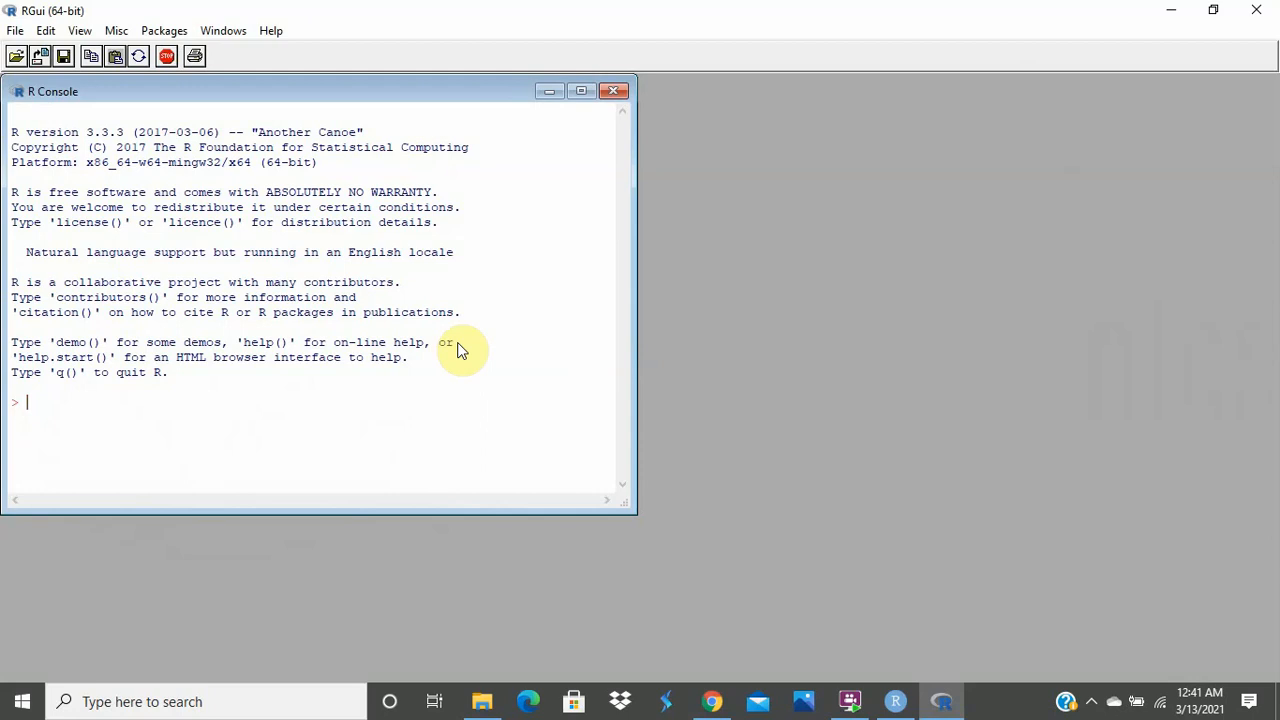
key(ctrl+v)
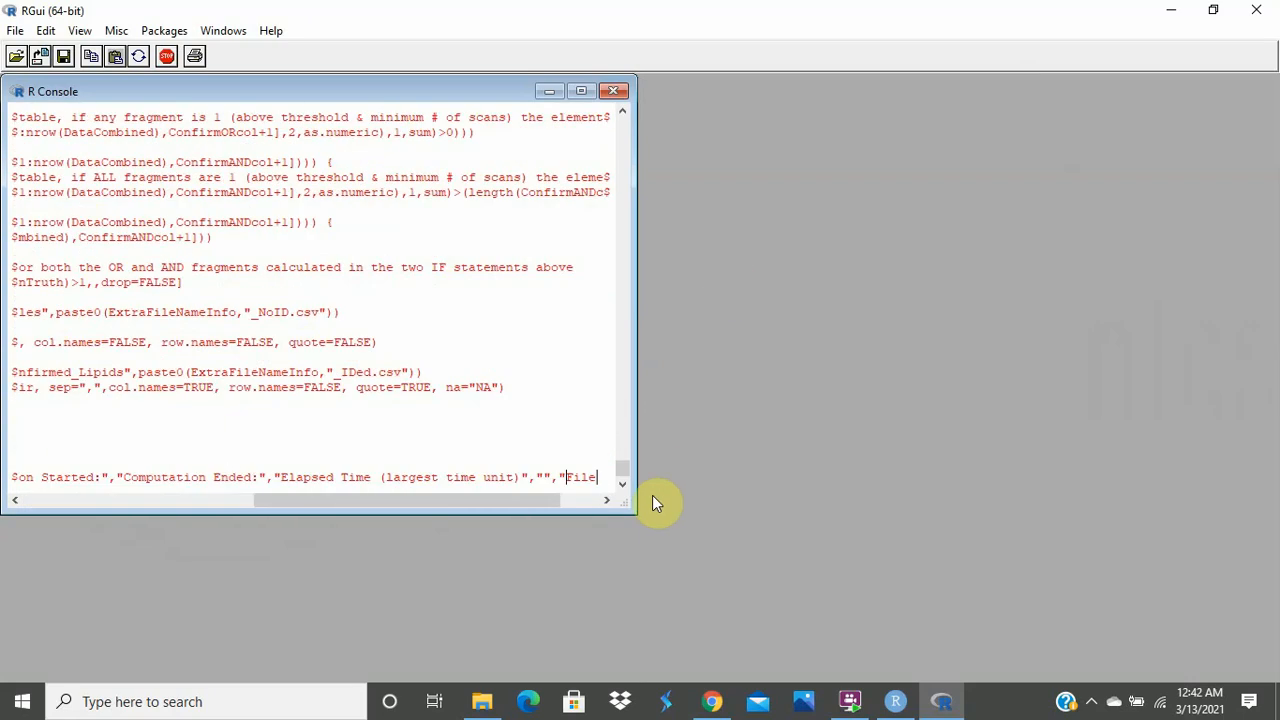
- Switch to Chrome and look through the Innovative Omics Contact Us page, from the contact details to the end of the inquiry form
click(708, 703)
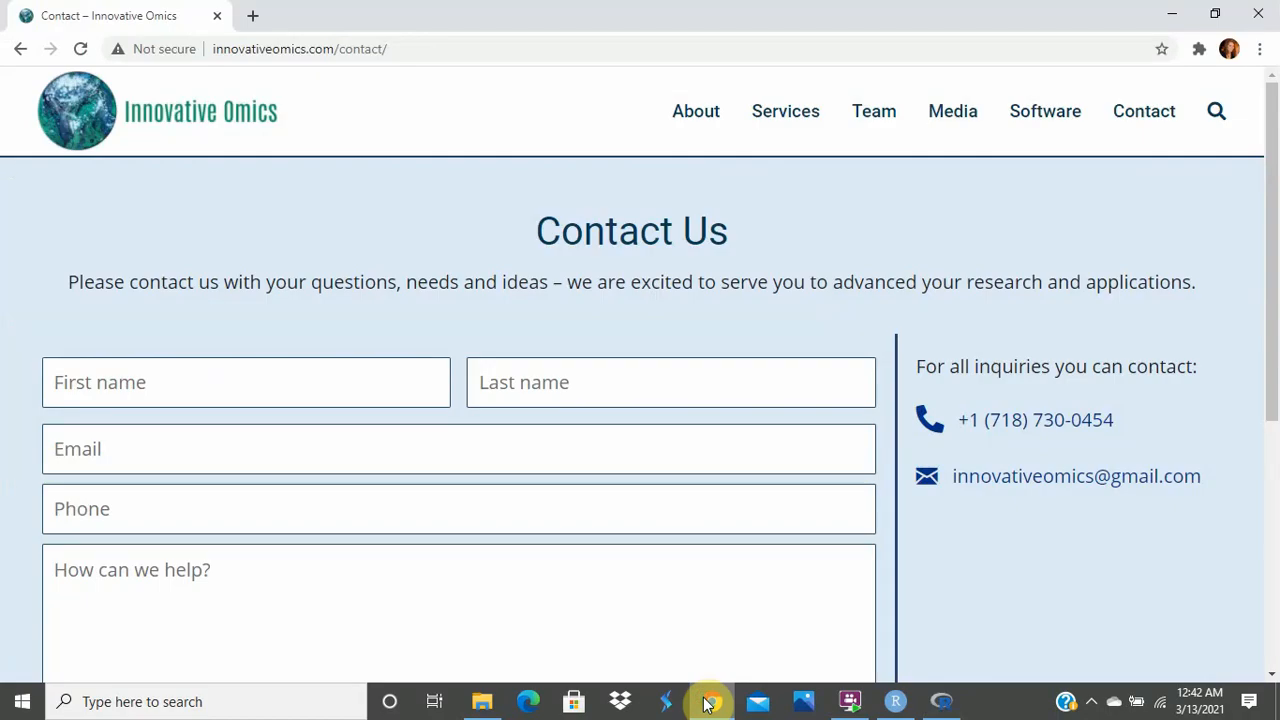
scroll(728, 588, down, 2)
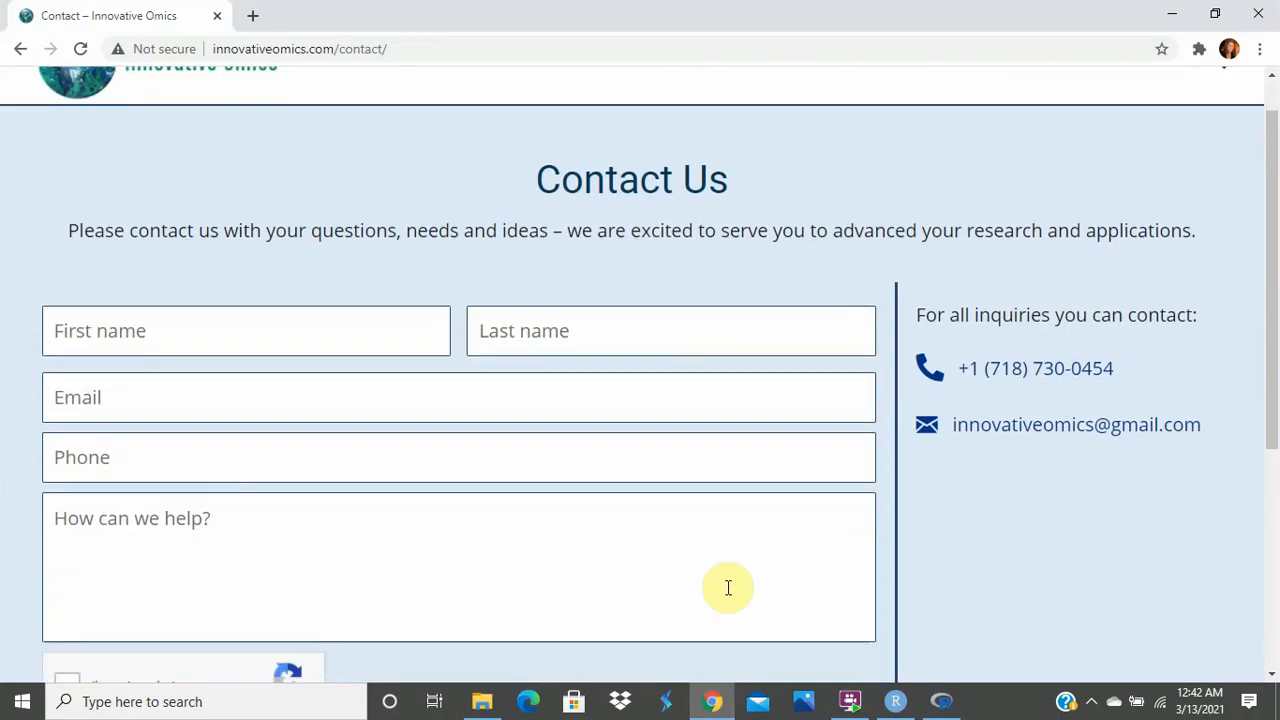
scroll(728, 588, down, 2)
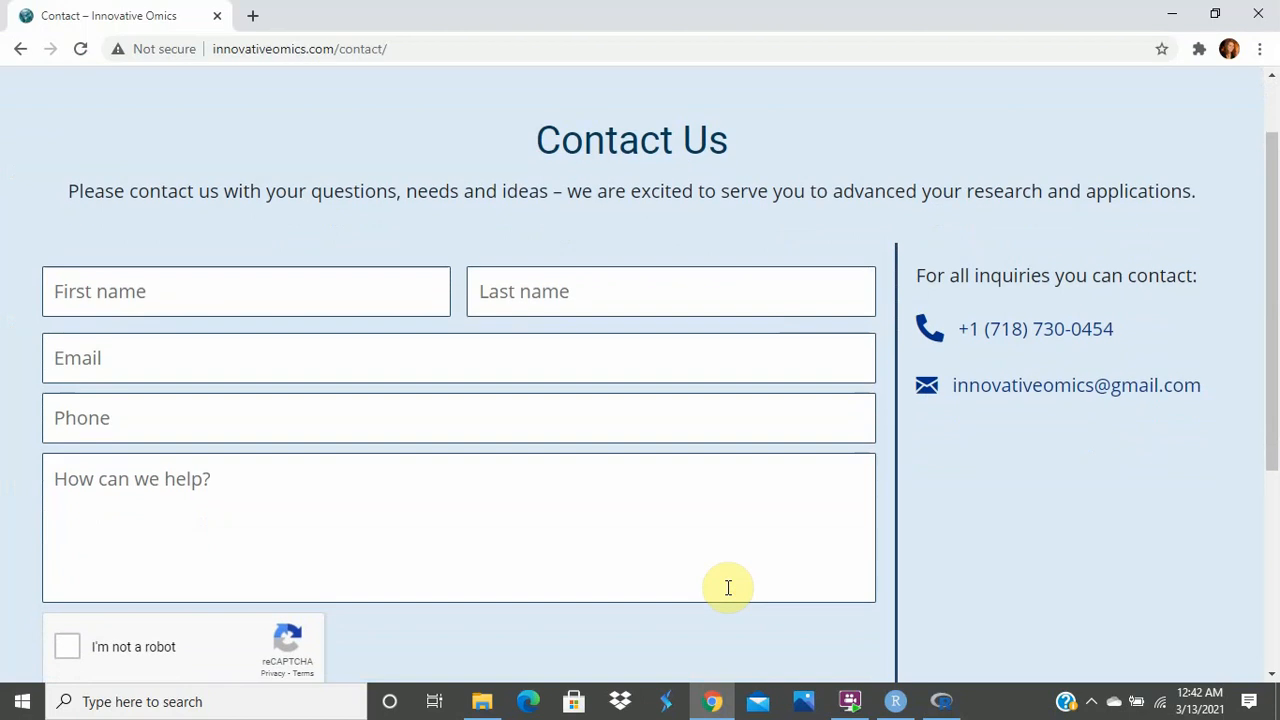
scroll(728, 588, down, 1)
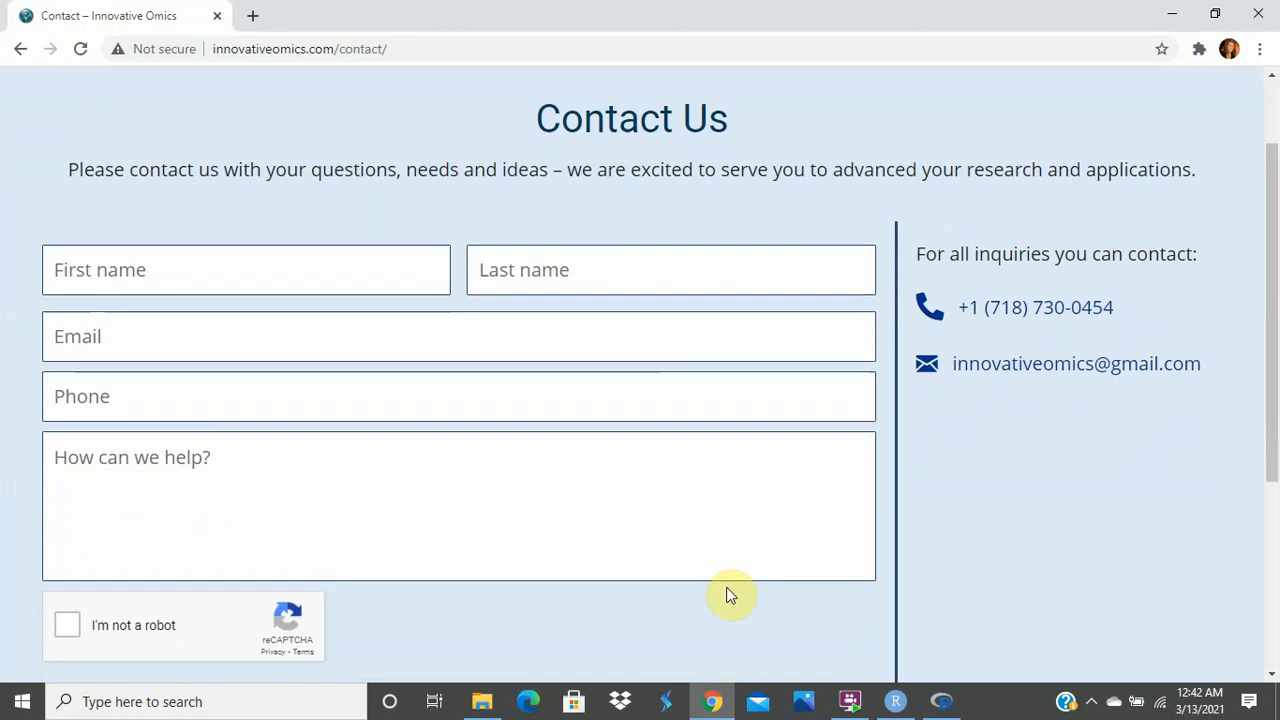
scroll(728, 594, down, 3)
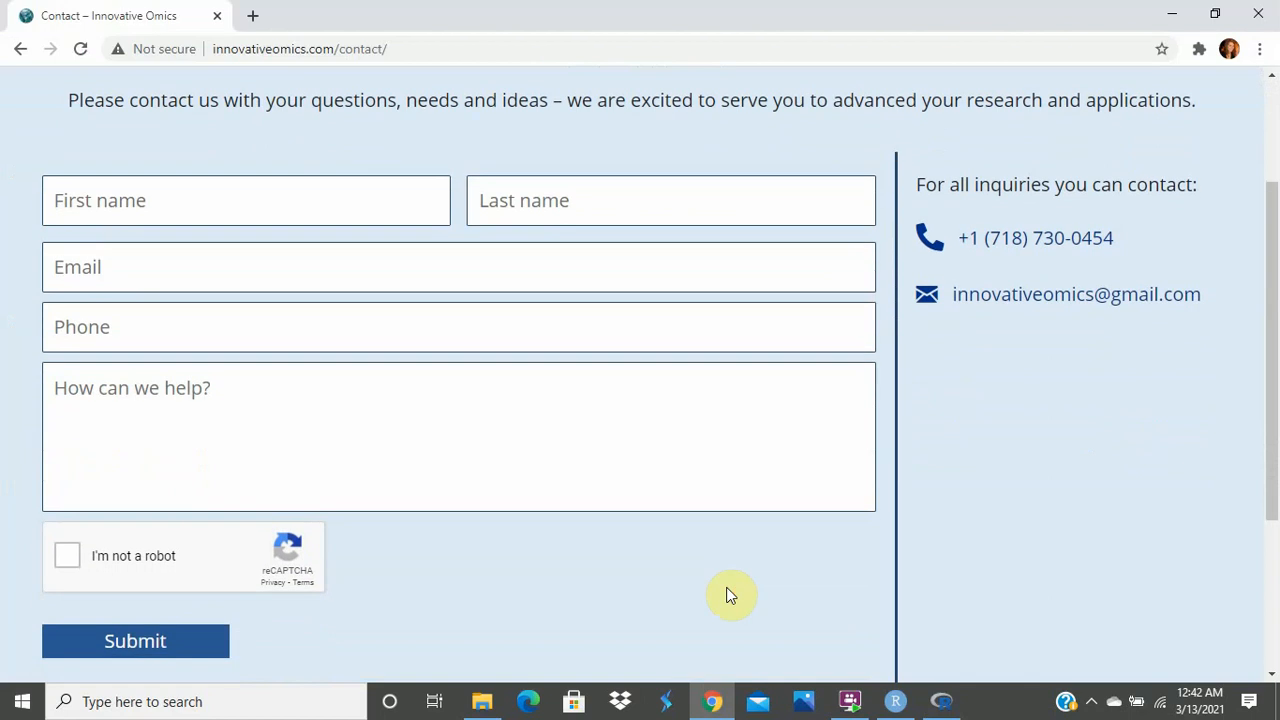